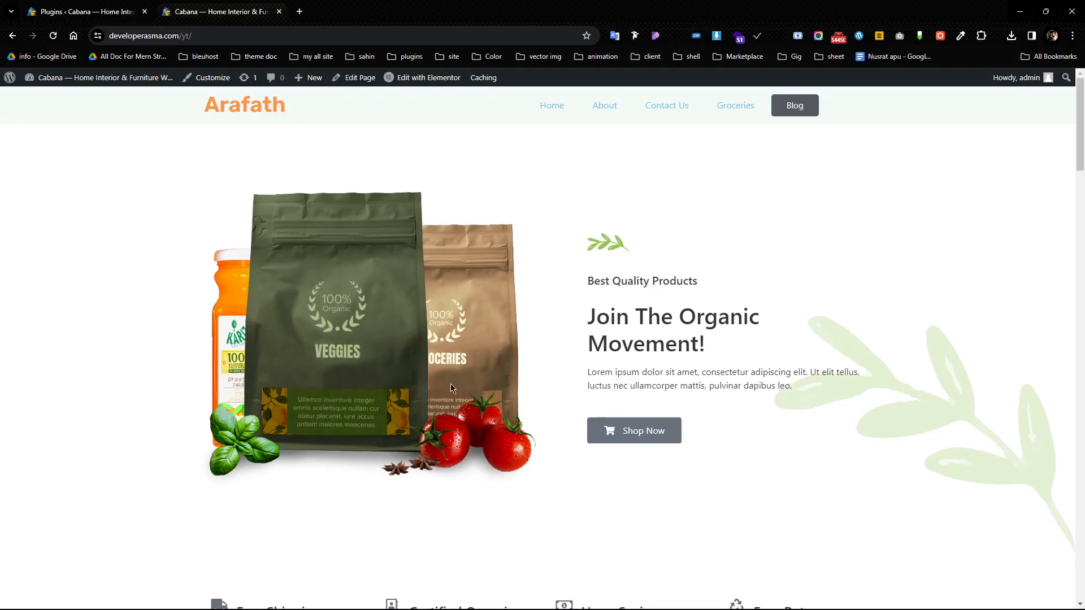
Look through the store's home page from the hero section to the featured brands and back.
scroll(610, 247, "down", 15)
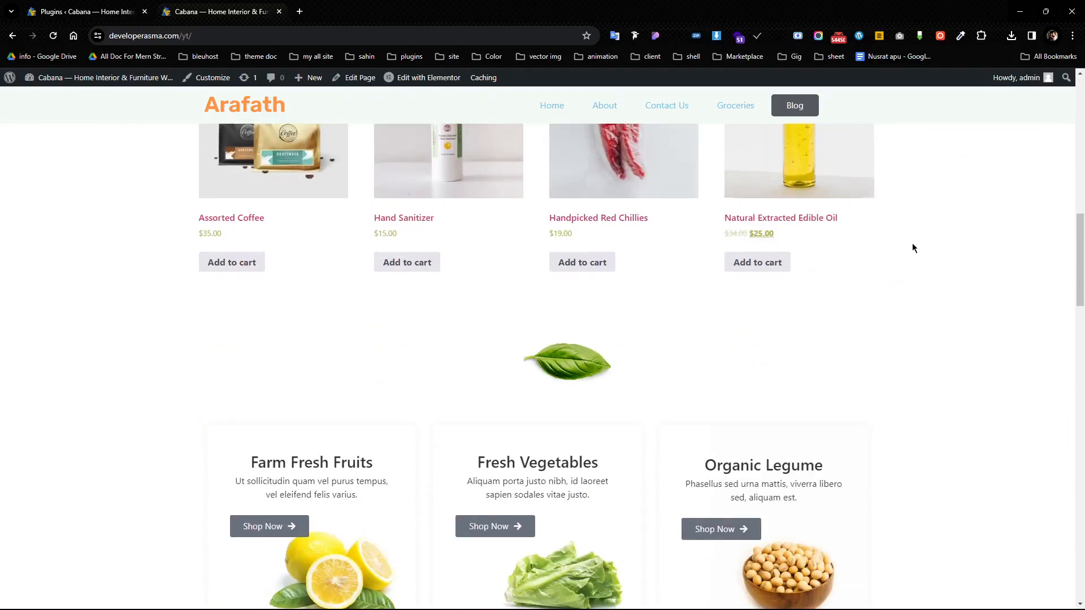
scroll(283, 459, "down", 15)
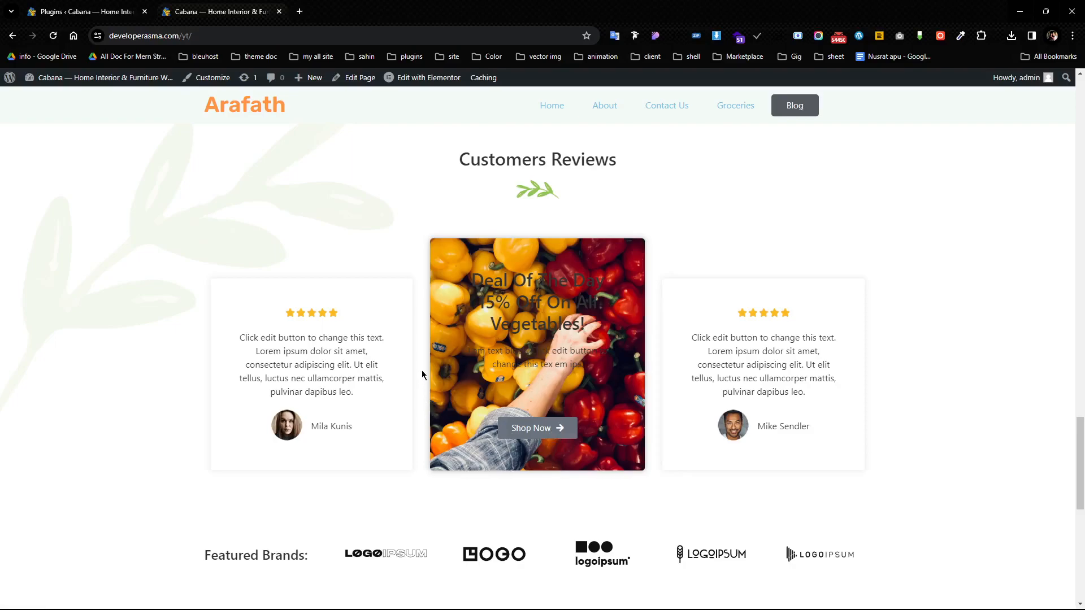
scroll(421, 328, "down", 5)
scroll(415, 336, "up", 20)
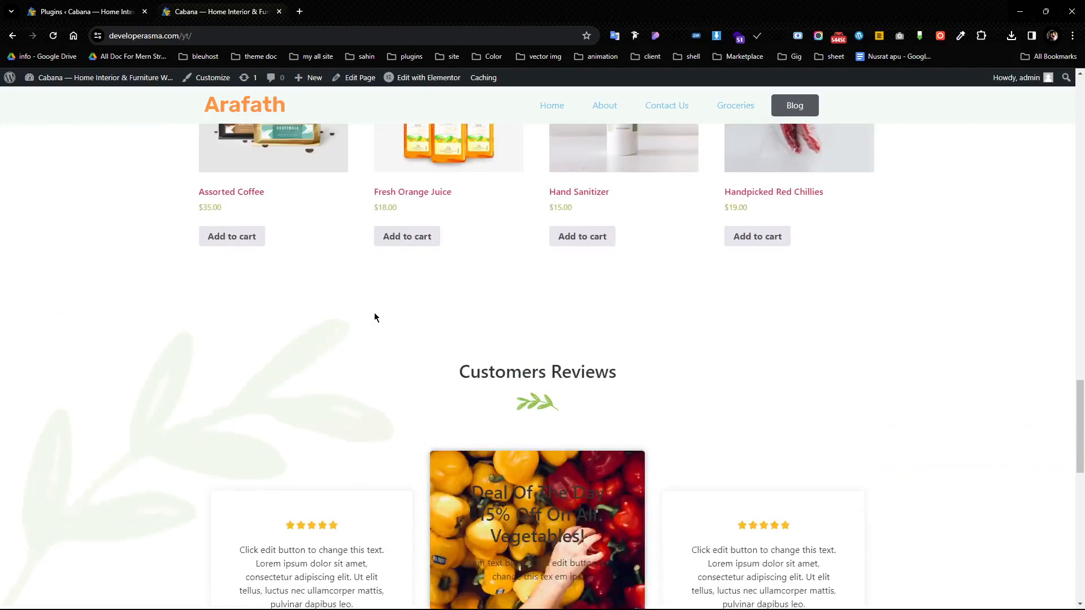
scroll(891, 292, "up", 7)
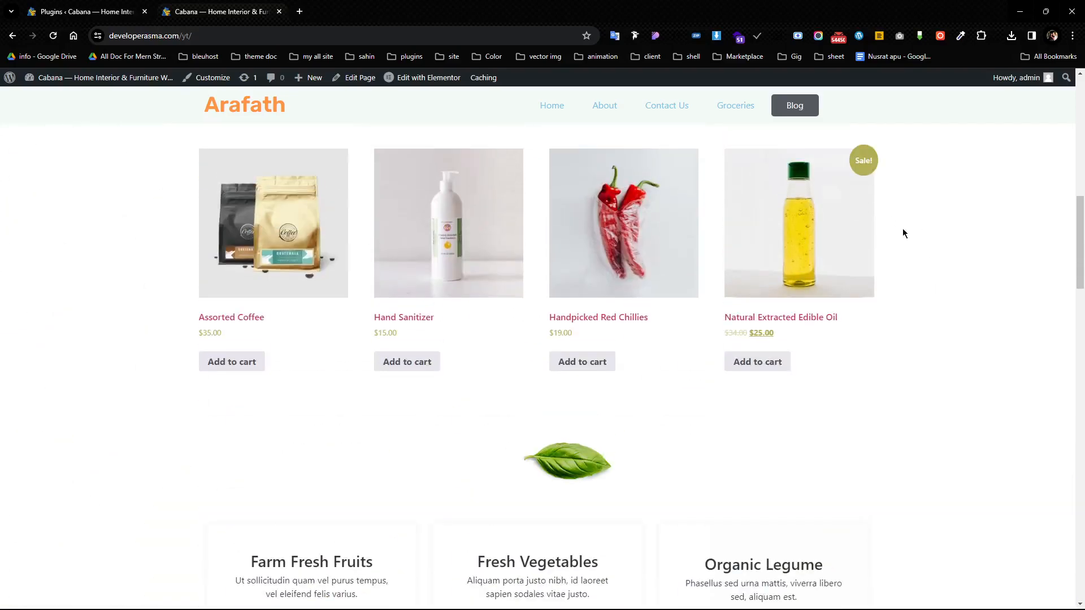
scroll(576, 364, "up", 10)
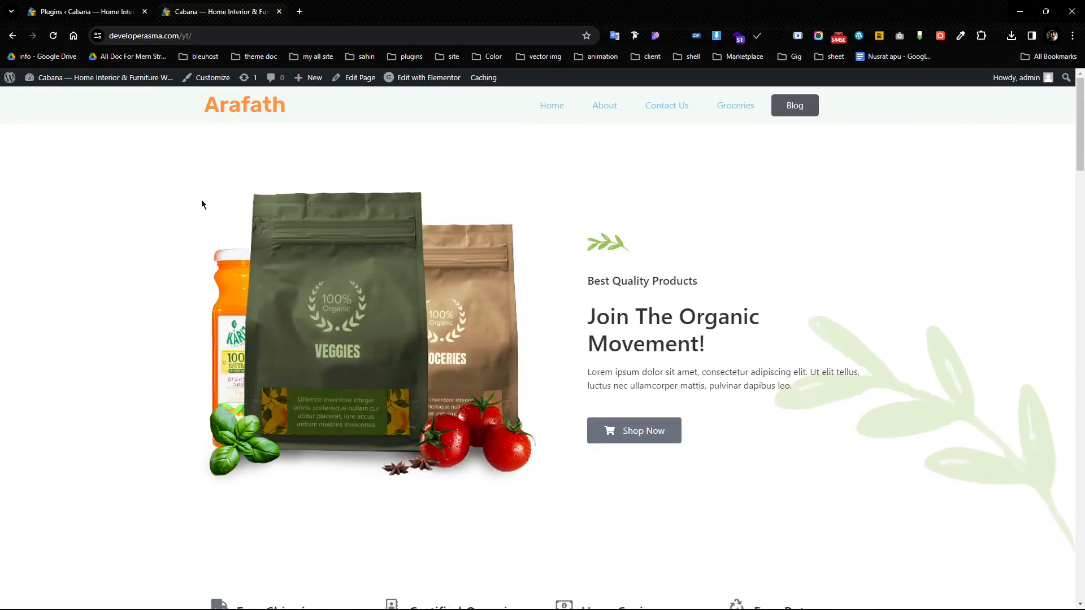
Switch to the WordPress admin and review the list of installed plugins.
left_click(123, 9)
scroll(603, 302, "down", 6)
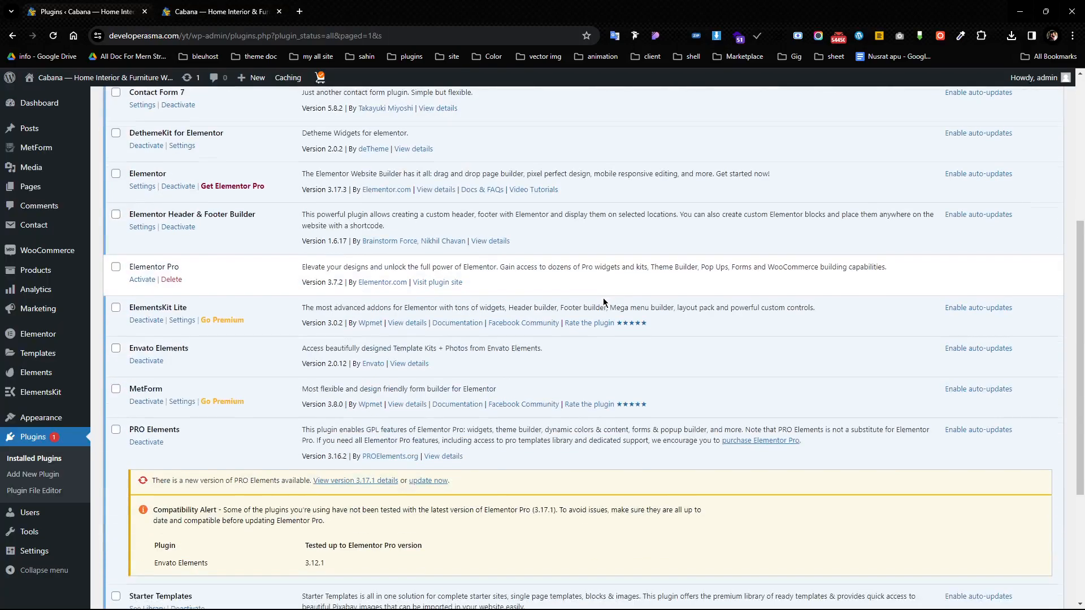
scroll(601, 300, "down", 4)
scroll(592, 300, "up", 5)
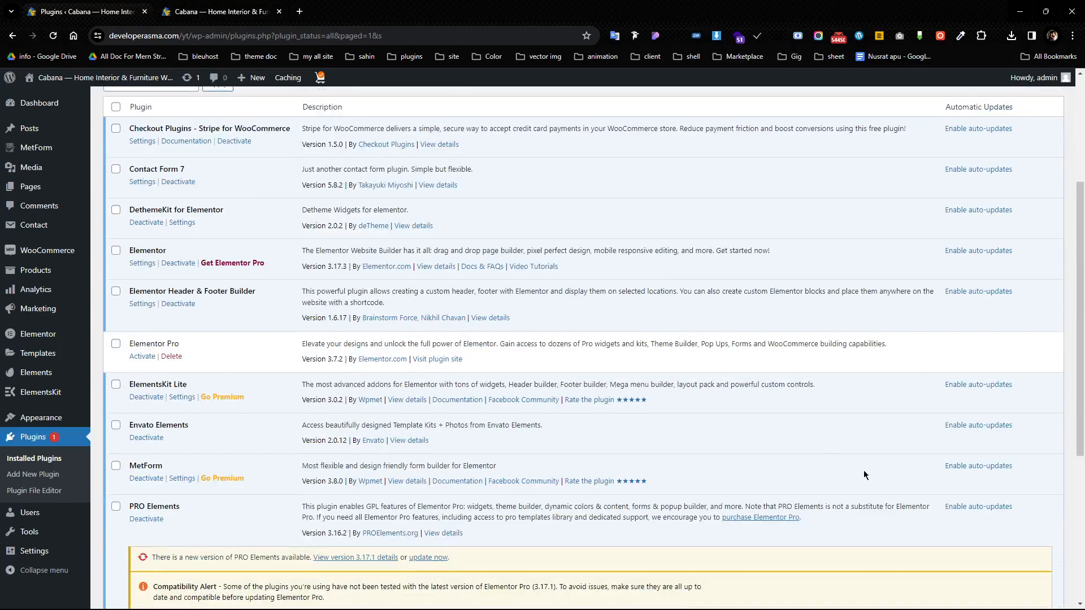
scroll(559, 403, "up", 4)
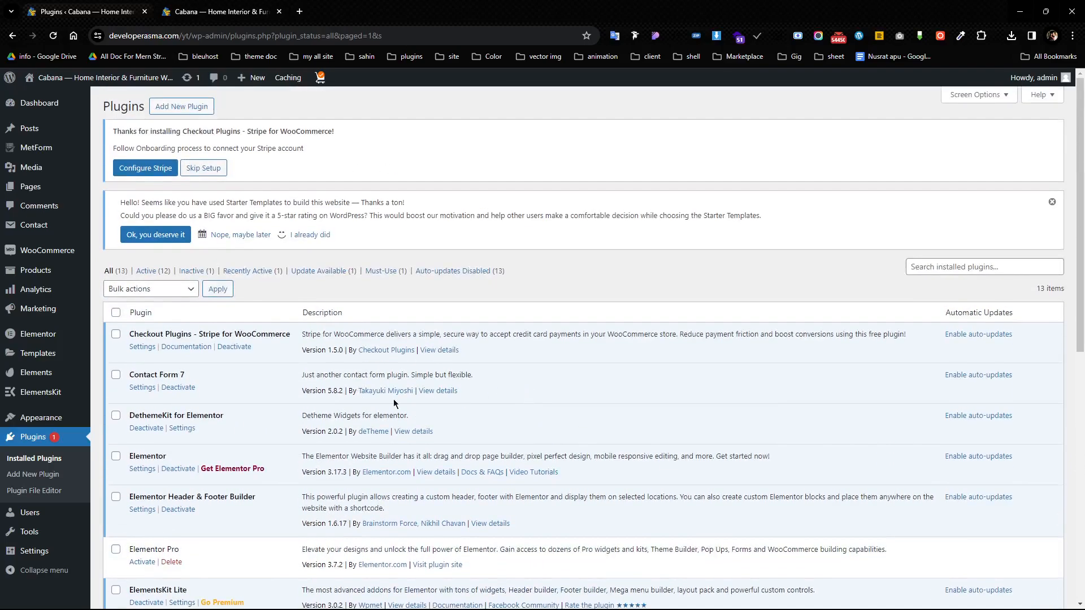
Start adding a new plugin and search the plugin directory for "cartflow".
left_click(191, 109)
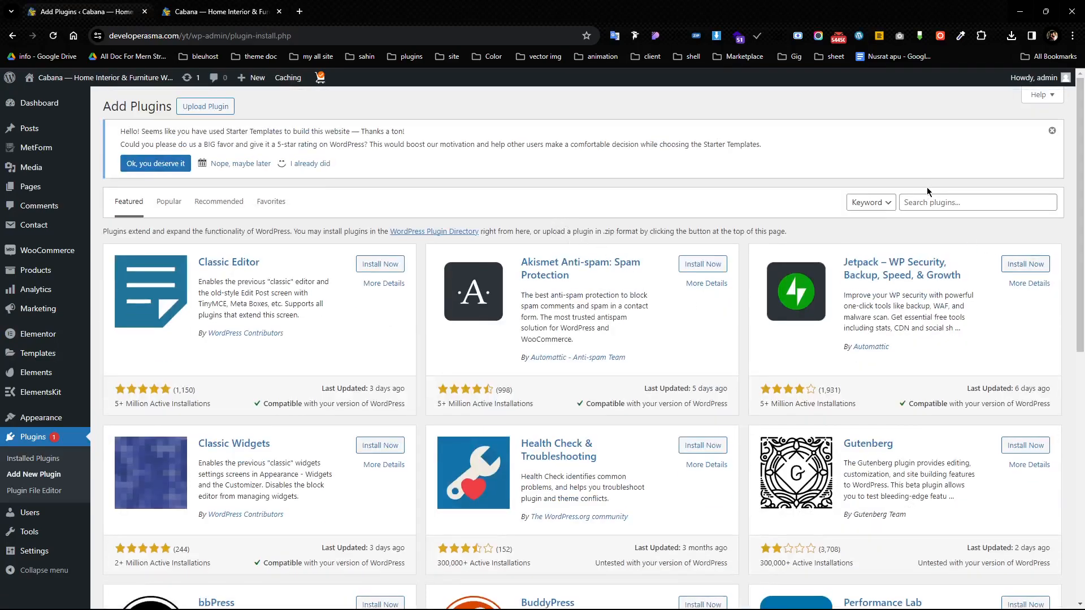
left_click(915, 204)
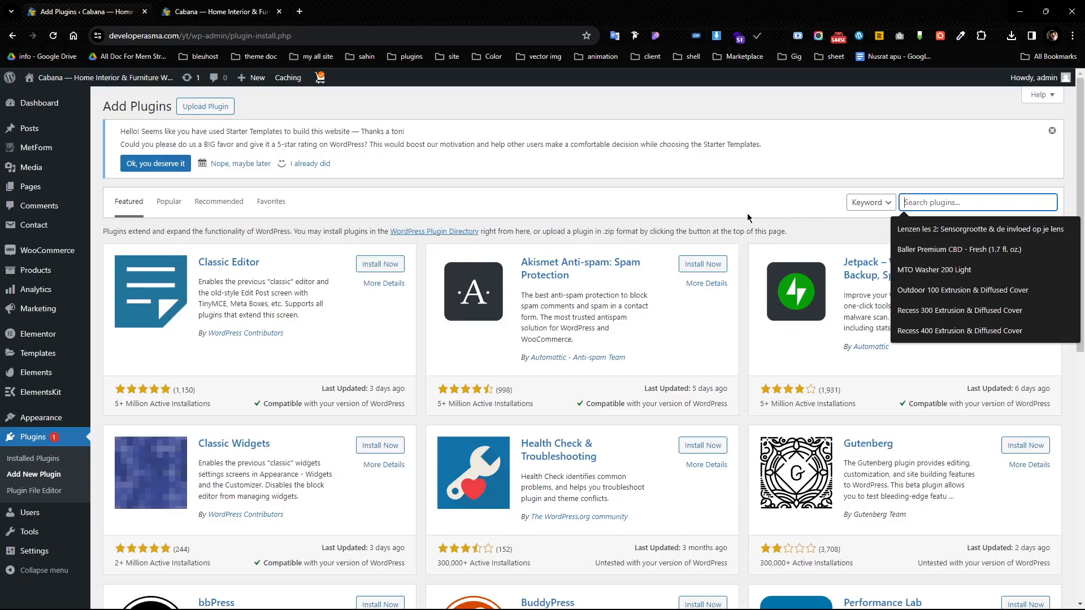
scroll(365, 409, "down", 7)
scroll(369, 427, "up", 7)
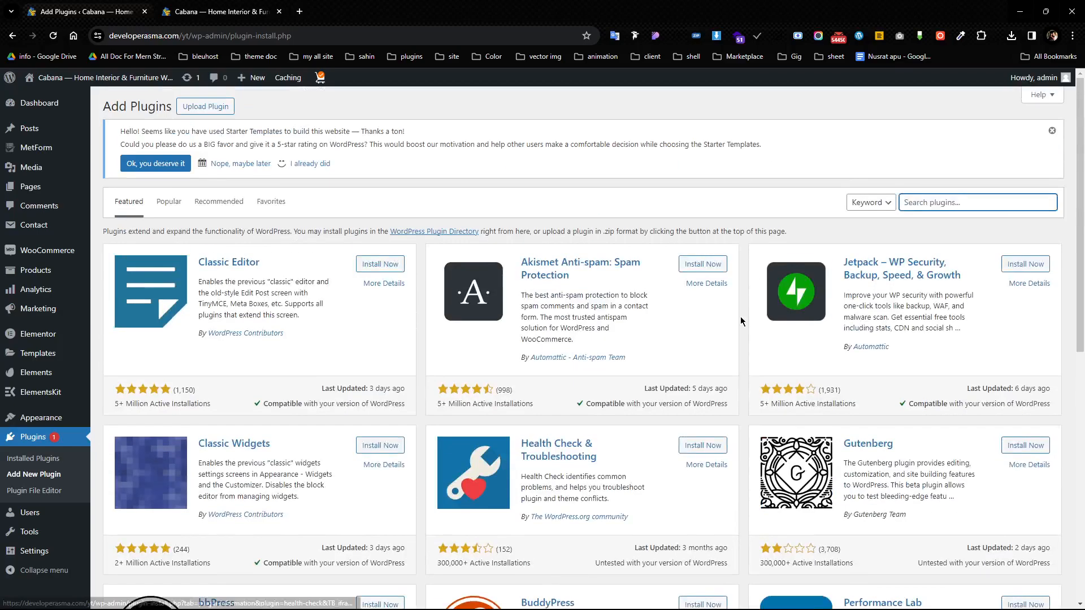
left_click(914, 196)
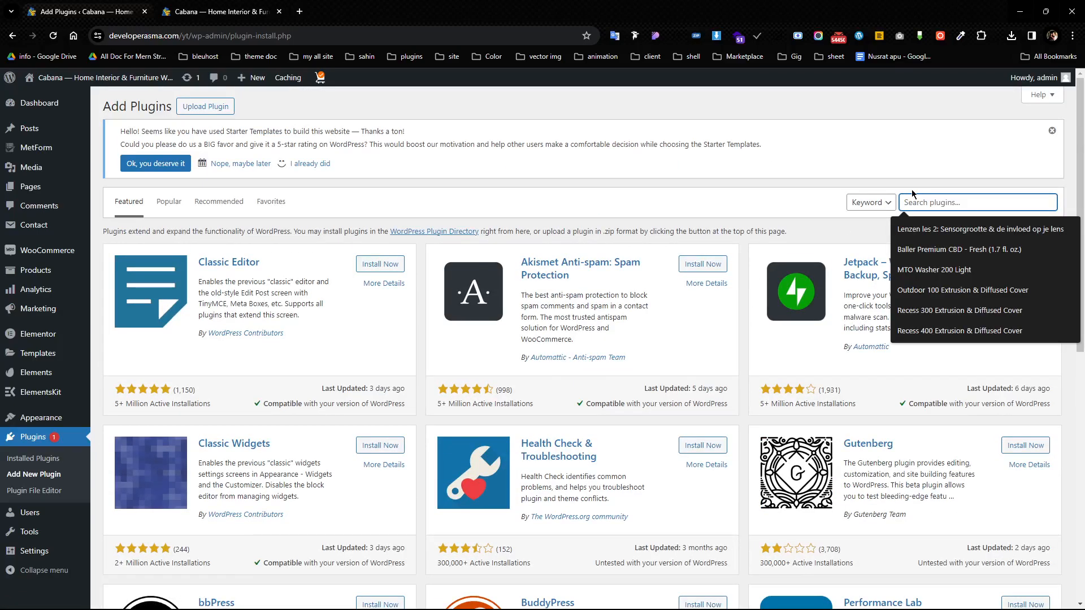
type("caer")
key("BackSpace")
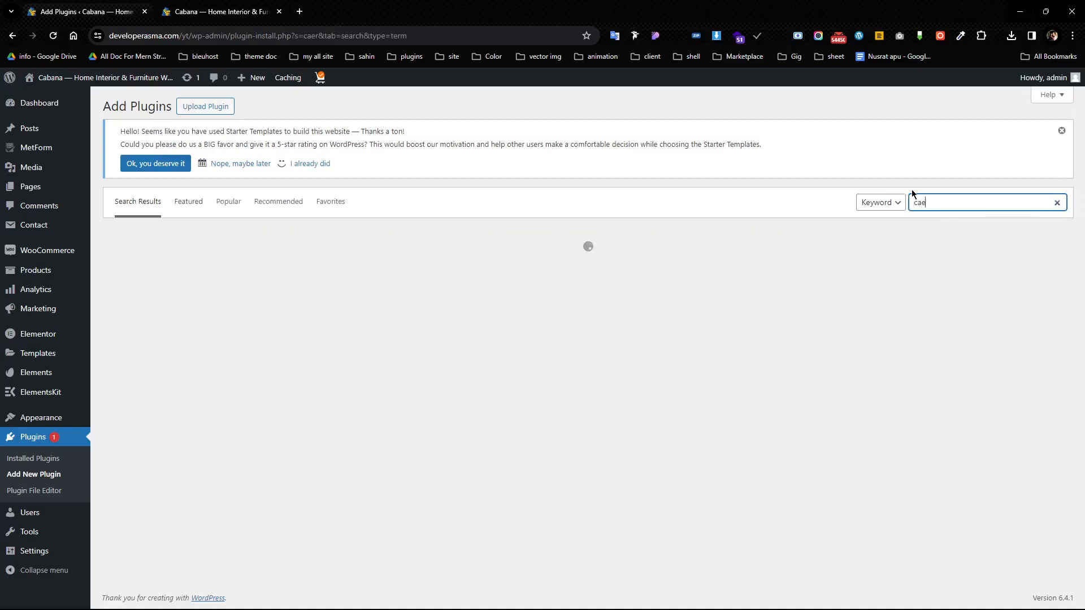
key("BackSpace")
key("BackSpace")
key("BackSpace")
type("car")
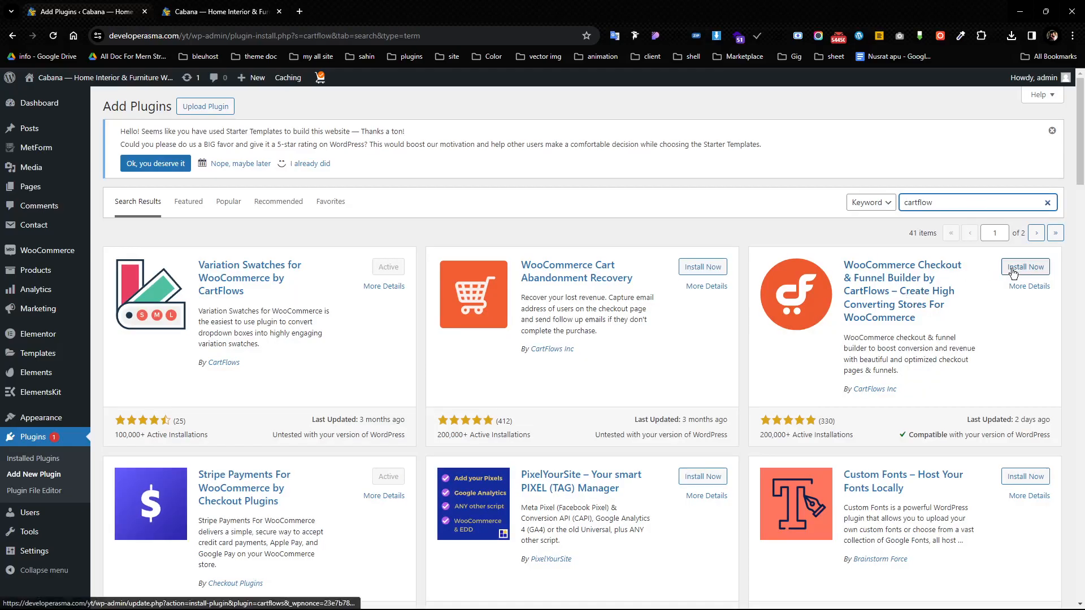
Install and activate the WooCommerce Checkout & Funnel Builder by CartFlows plugin.
left_click(1021, 268)
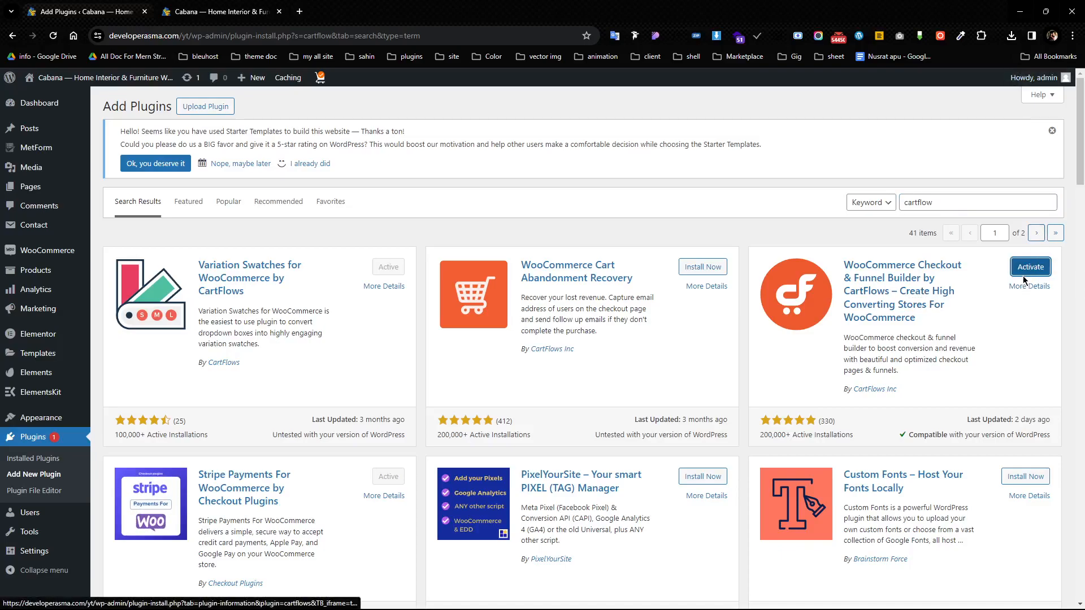
left_click(1027, 269)
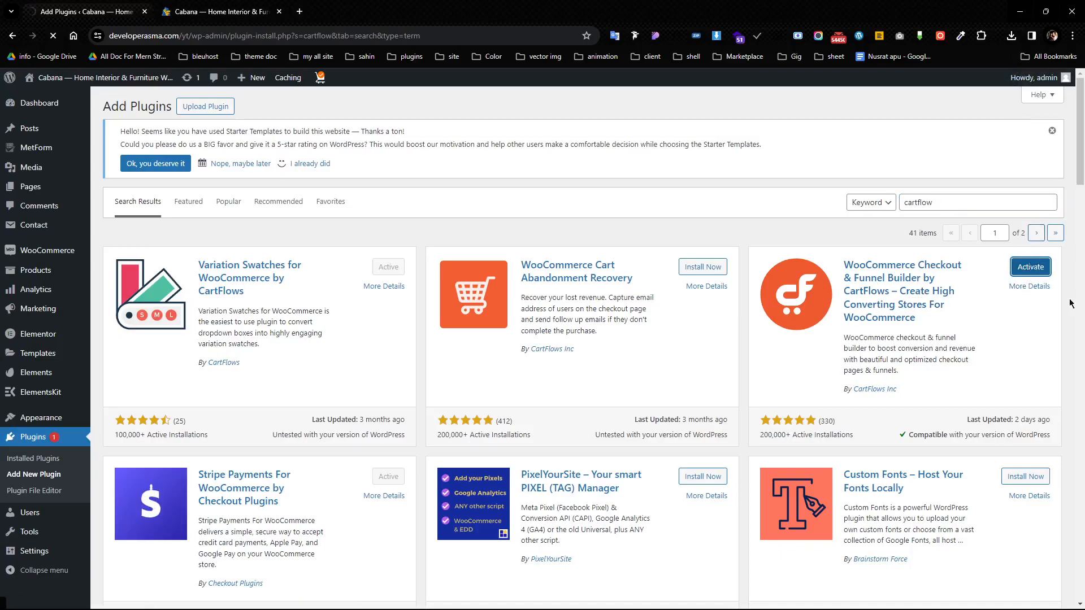
left_click(228, 5)
left_click(93, 3)
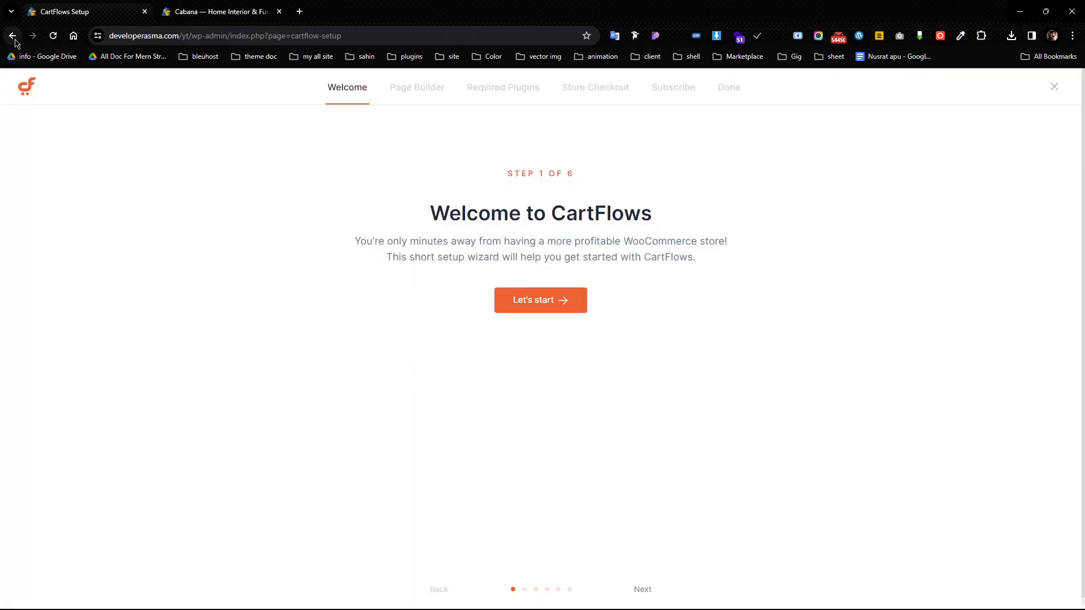
Go through the CartFlows setup wizard, skipping the required plugins, store checkout design and email reports, and finish the store setup.
left_click(642, 589)
left_click(471, 308)
left_click(644, 591)
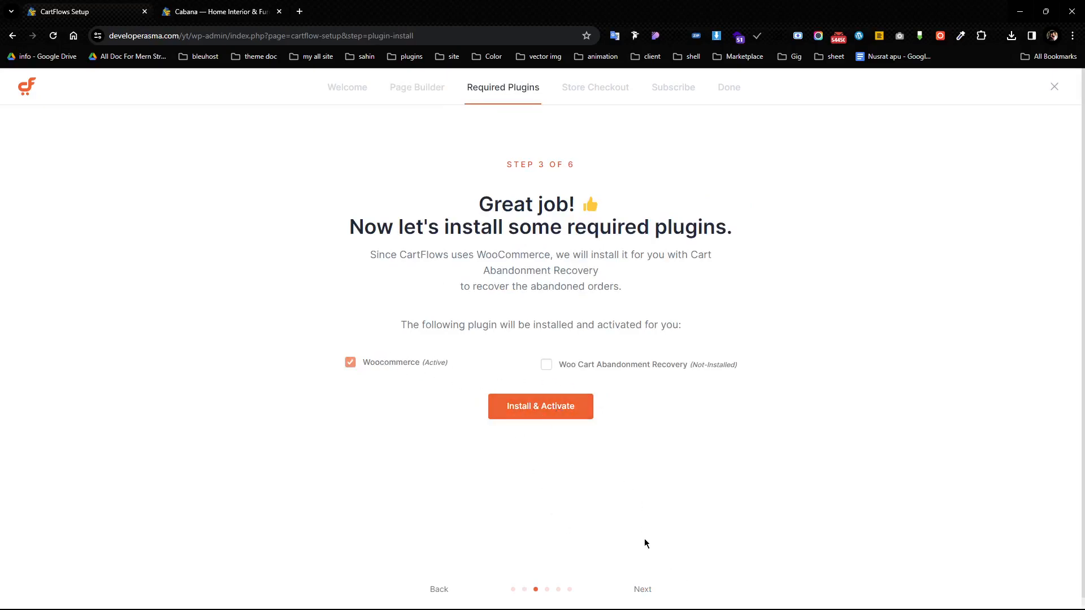
left_click(642, 591)
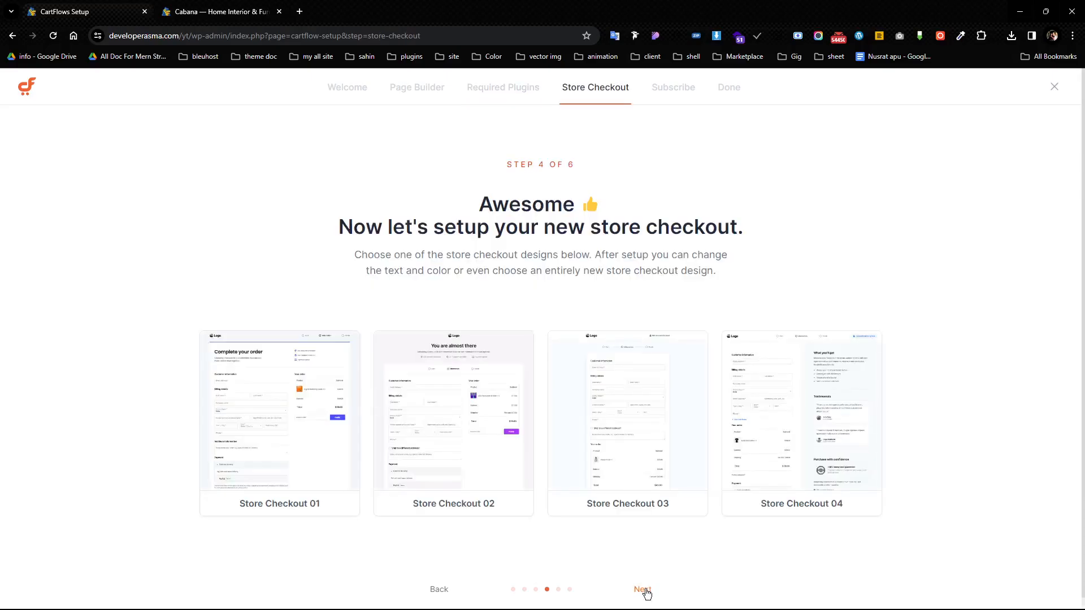
scroll(651, 457, "down", 1)
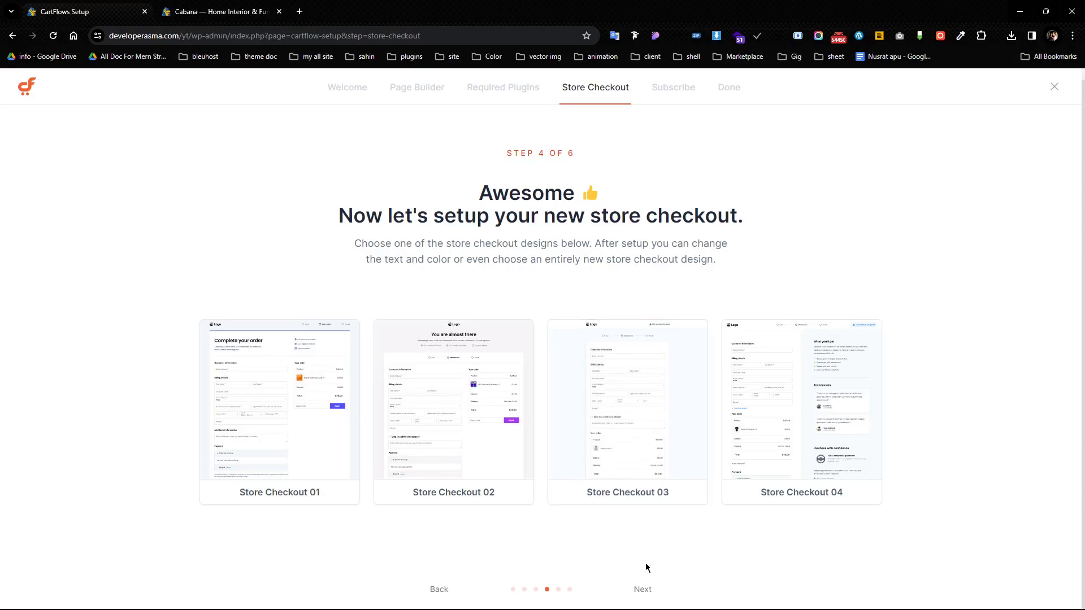
left_click(642, 591)
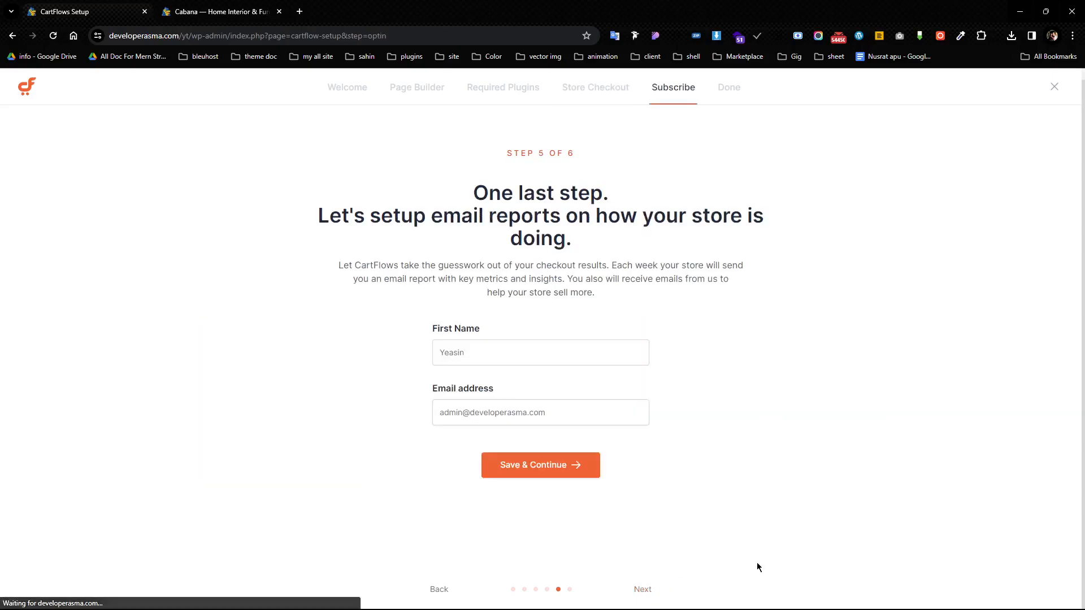
left_click(643, 590)
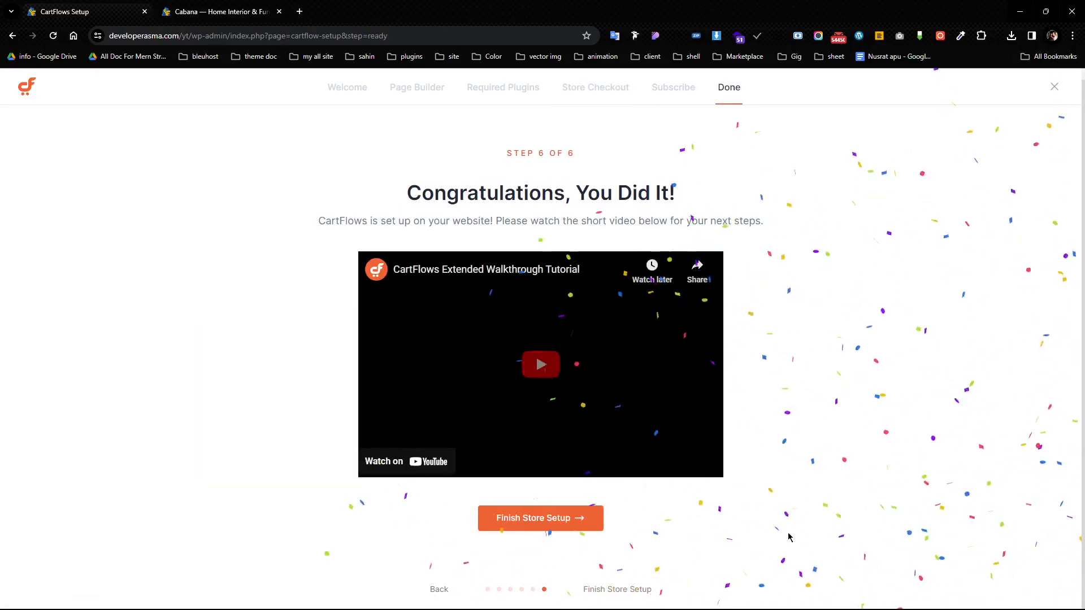
left_click(640, 589)
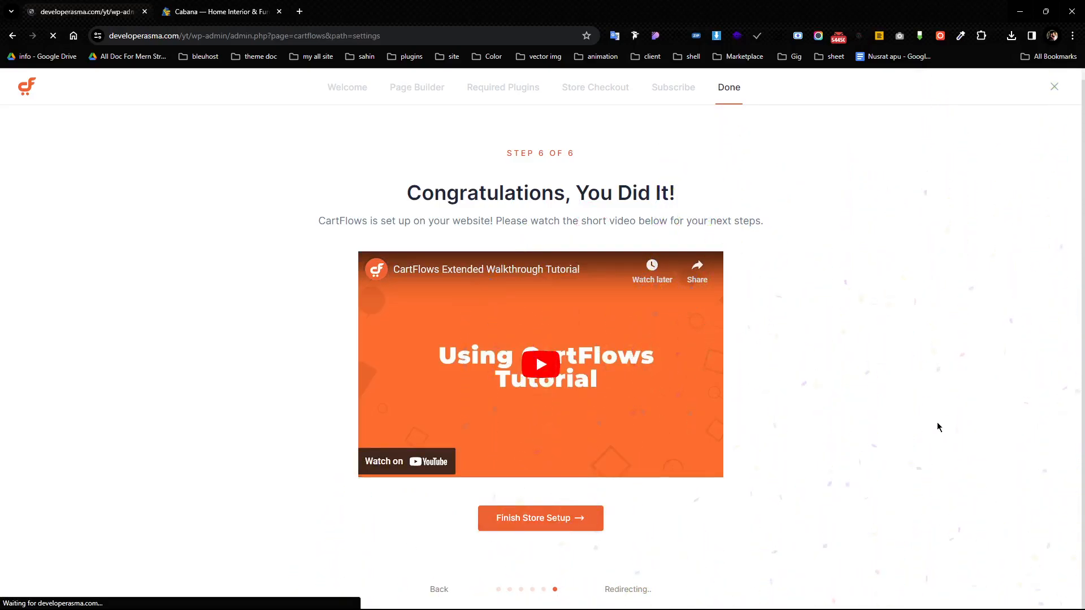
Start creating a new CartFlows funnel and browse the funnel template library.
scroll(327, 334, "down", 7)
scroll(356, 376, "up", 6)
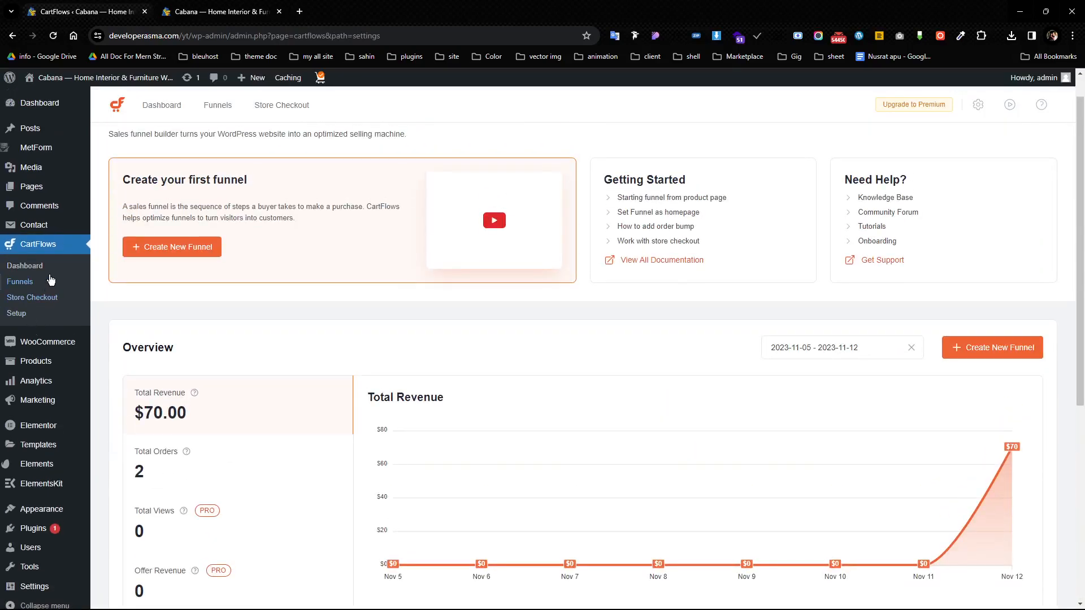
left_click(47, 281)
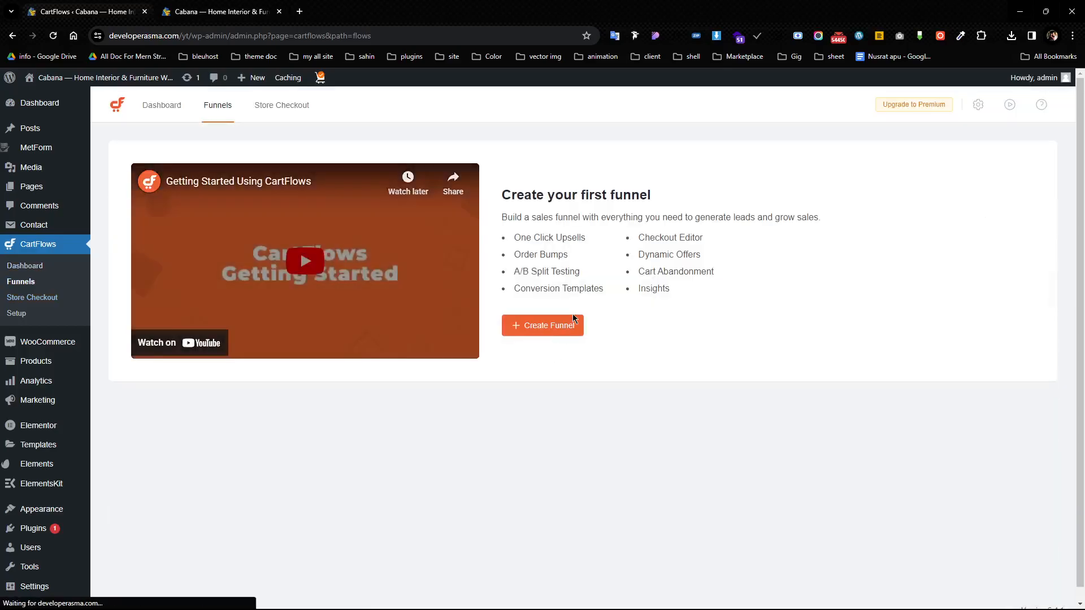
left_click(562, 327)
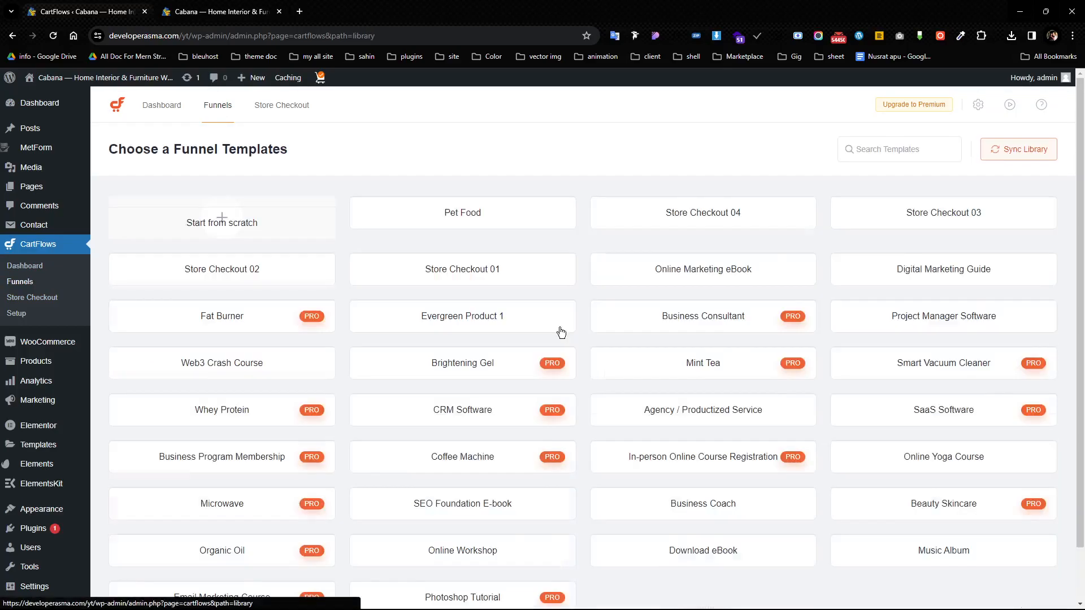
scroll(325, 331, "down", 5)
scroll(419, 356, "up", 5)
Import the Pet Food funnel template under the funnel name "test".
mouse_move(467, 305)
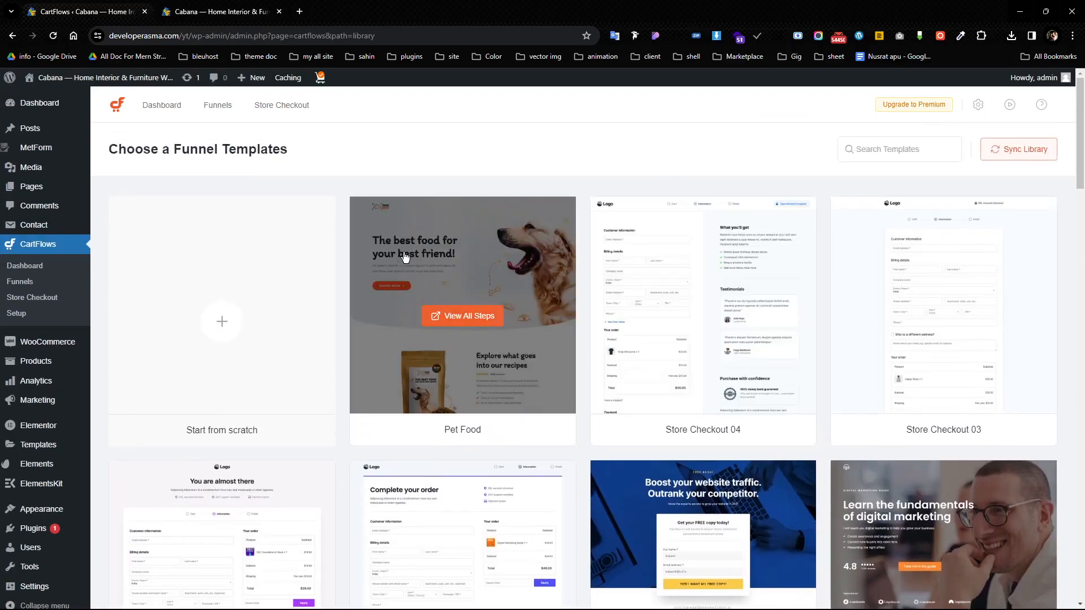
mouse_move(498, 295)
left_click(462, 362)
left_click(955, 152)
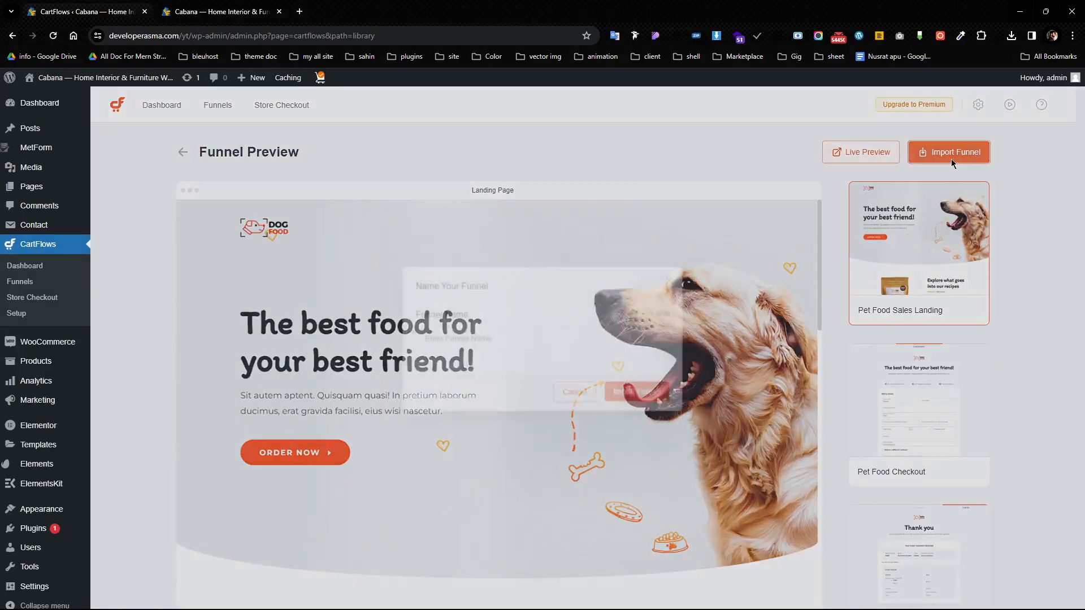
left_click(475, 341)
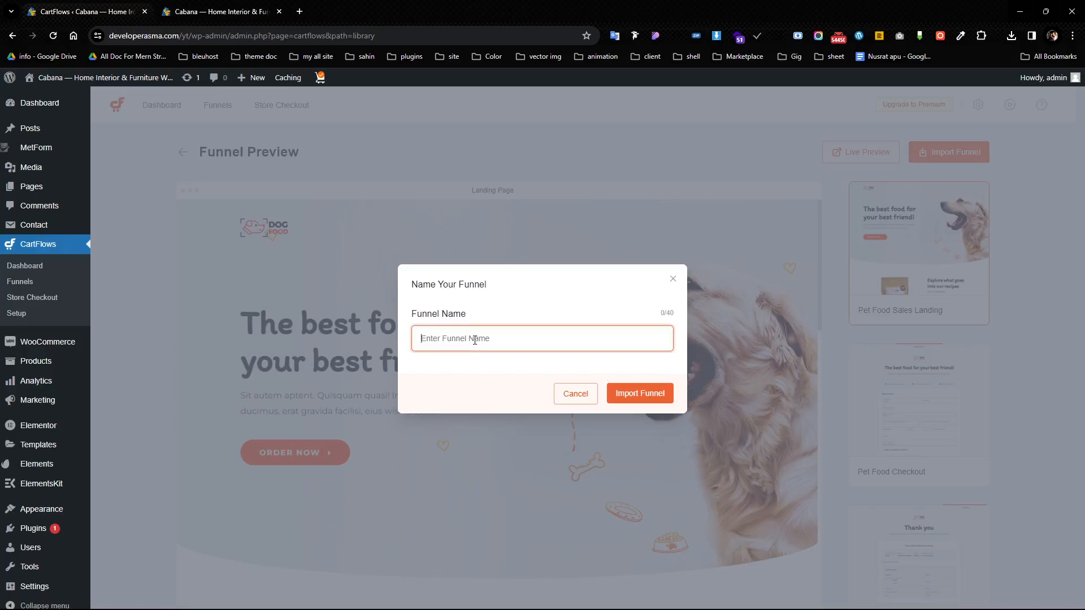
type("test")
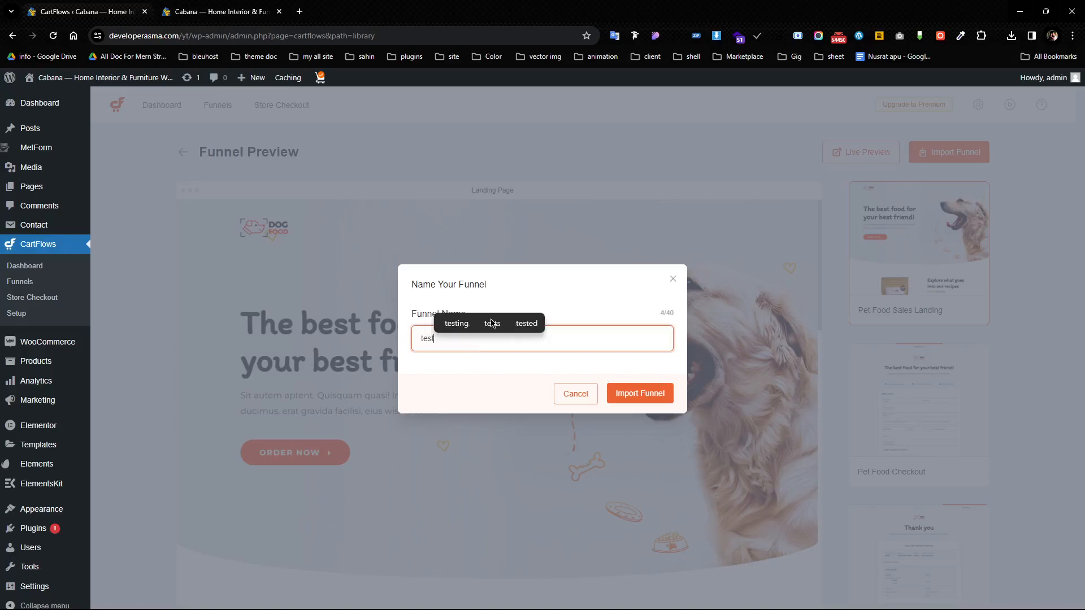
left_click(634, 396)
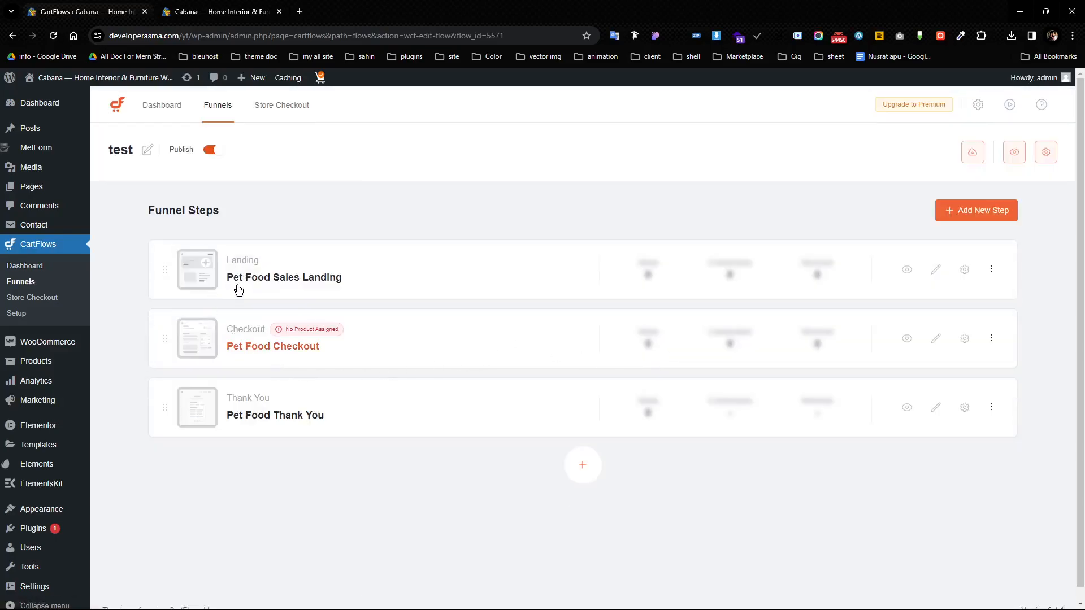
Assign the Assorted Coffee product to the Pet Food Checkout step, save its settings and return to the funnel steps.
left_click(993, 341)
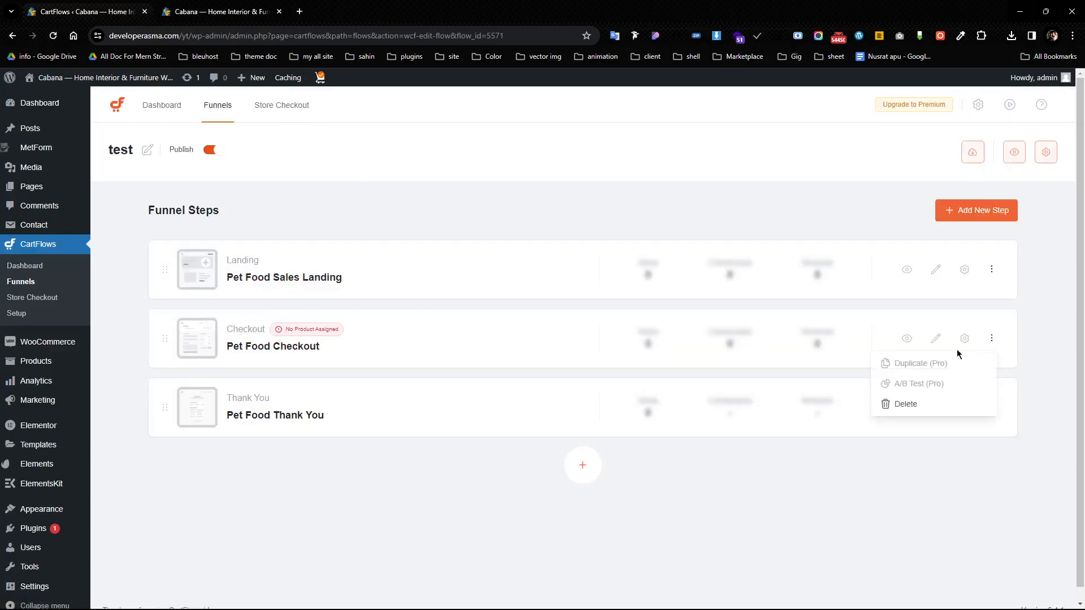
left_click(964, 339)
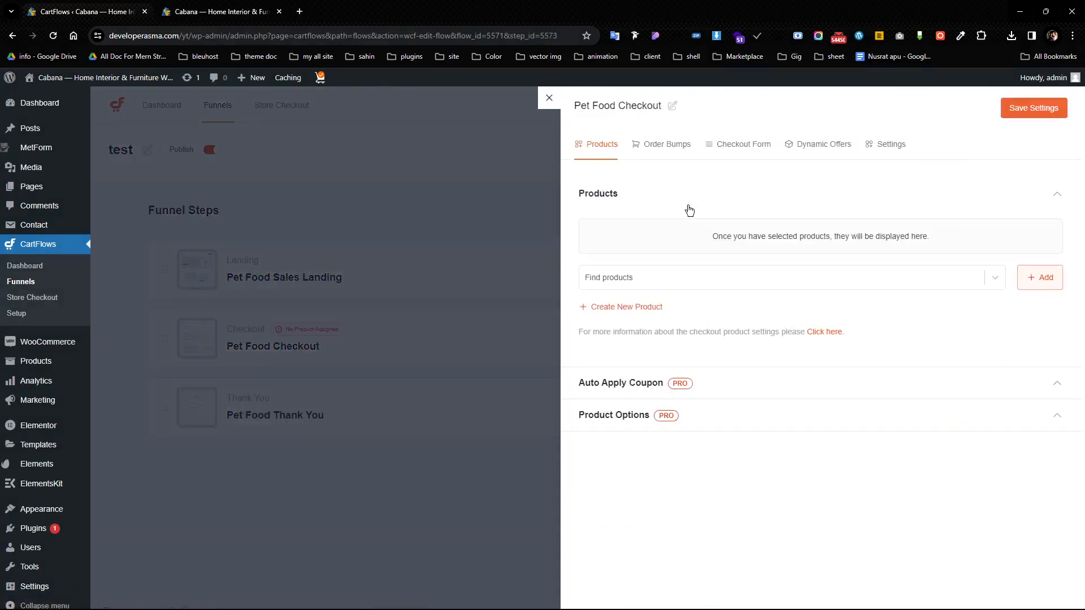
left_click(647, 288)
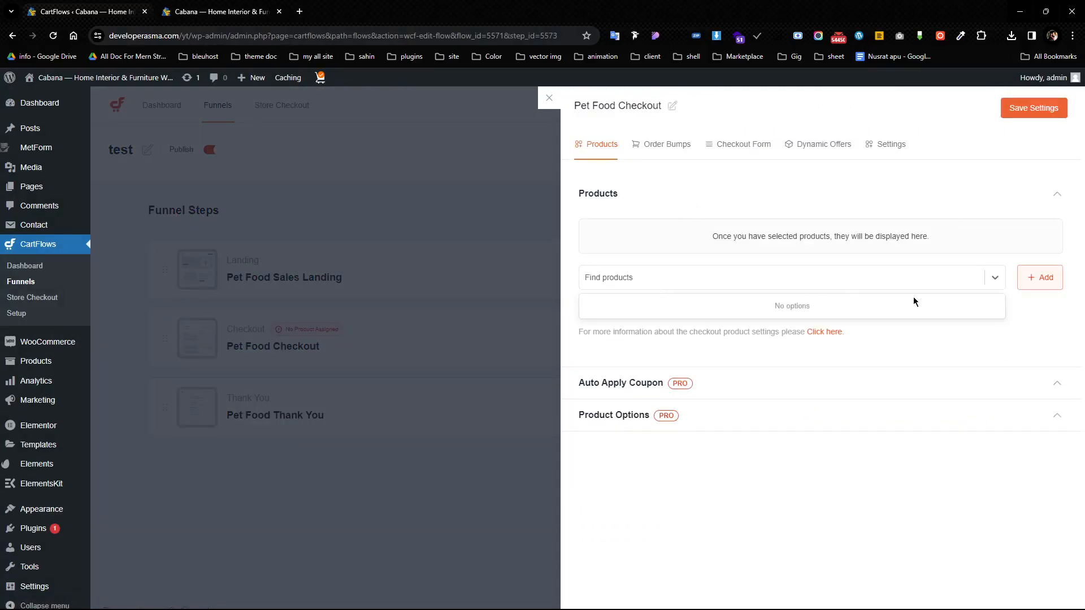
type("ass")
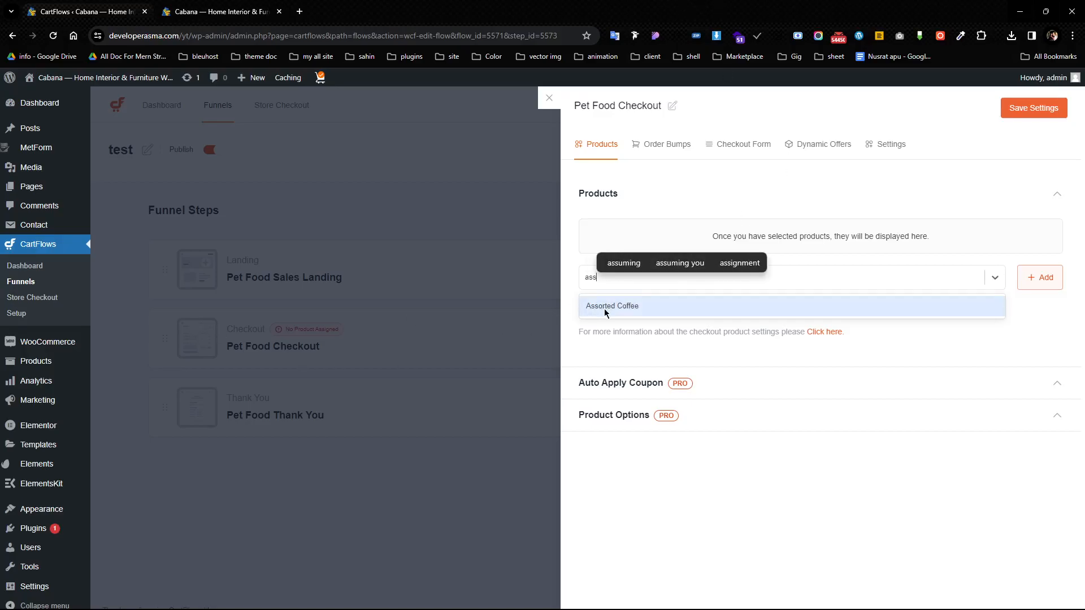
left_click(606, 307)
left_click(1034, 278)
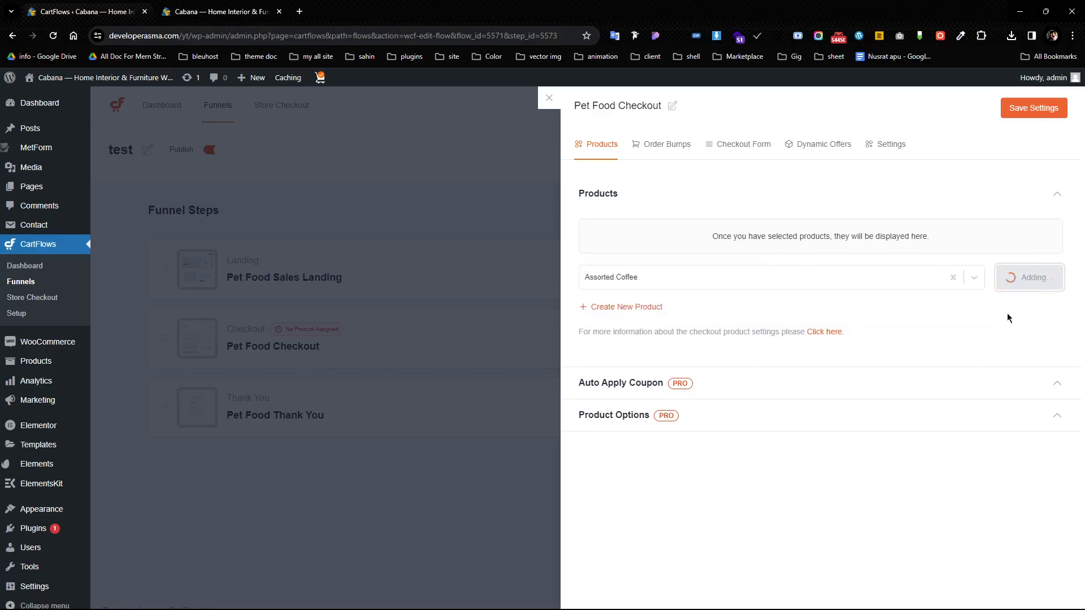
left_click(1027, 108)
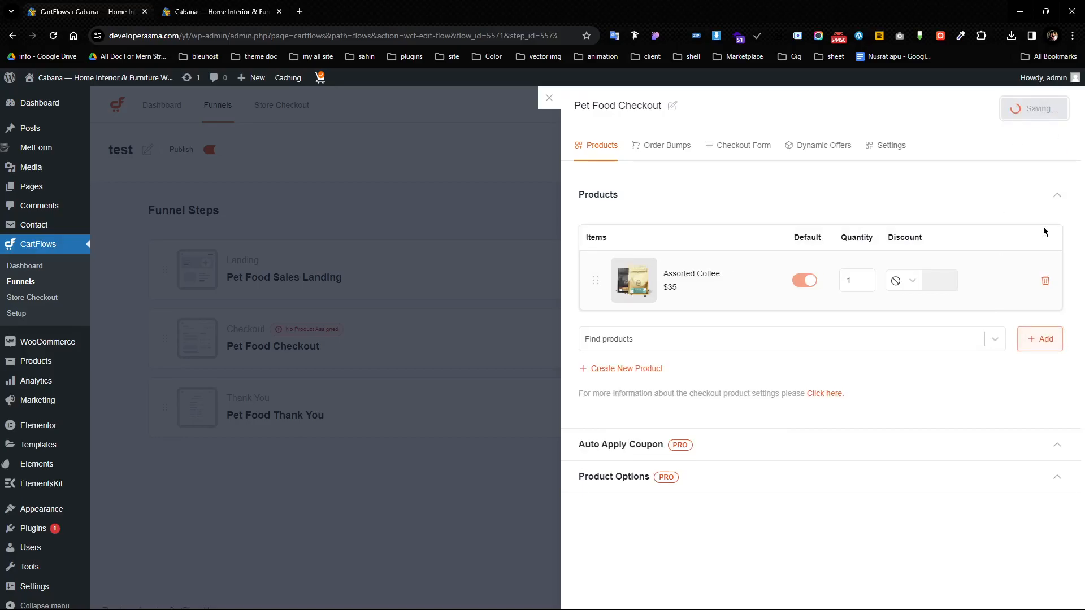
left_click(501, 242)
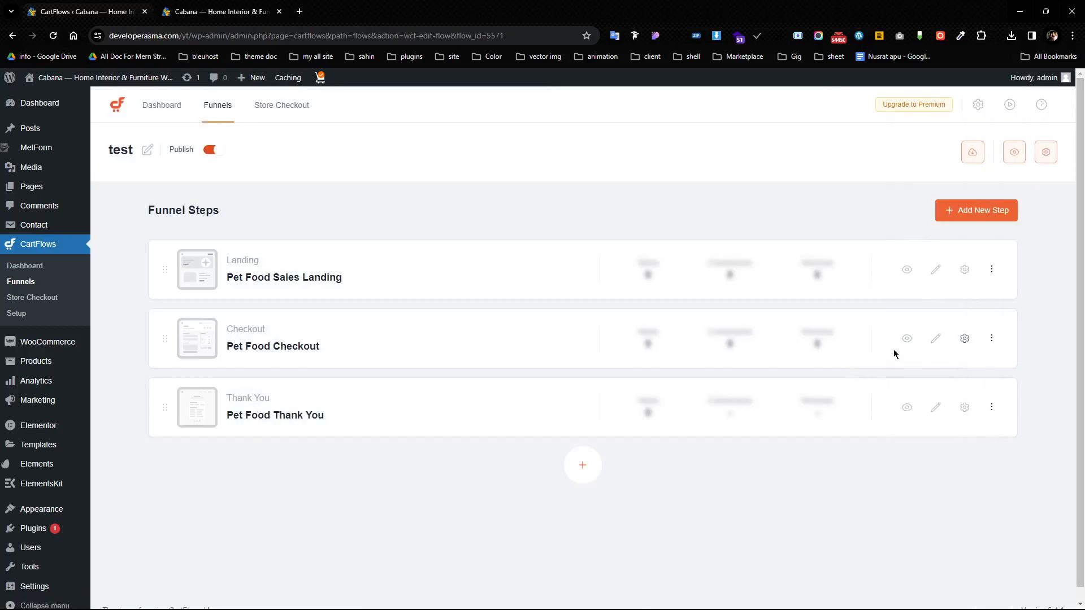
Preview the Pet Food Sales Landing step in a new browser tab and look through the page.
right_click(906, 270)
left_click(792, 284)
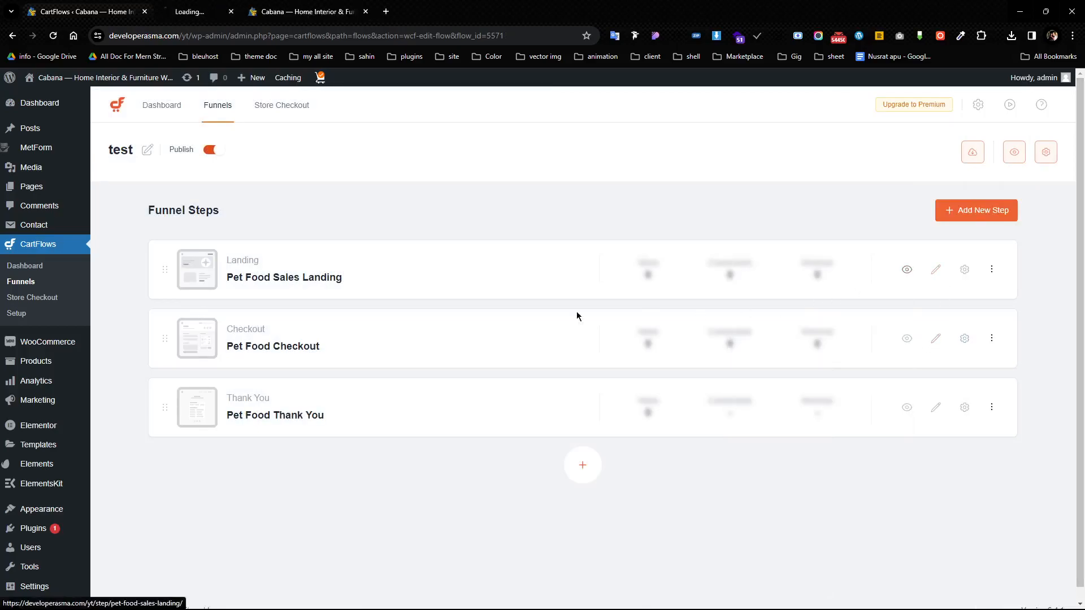
left_click(249, 11)
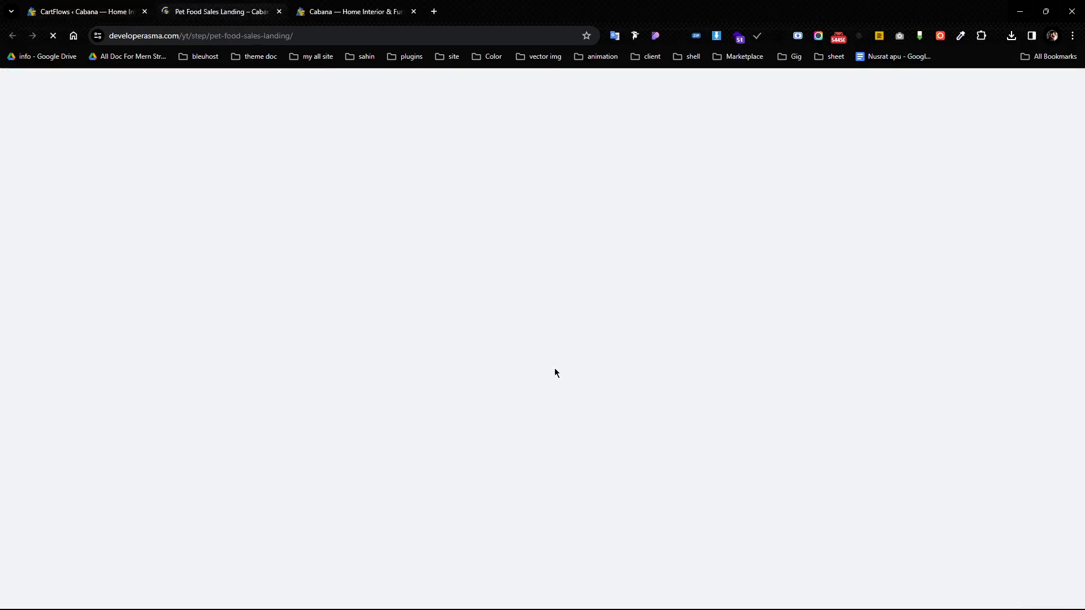
scroll(456, 290, "down", 12)
scroll(450, 268, "up", 12)
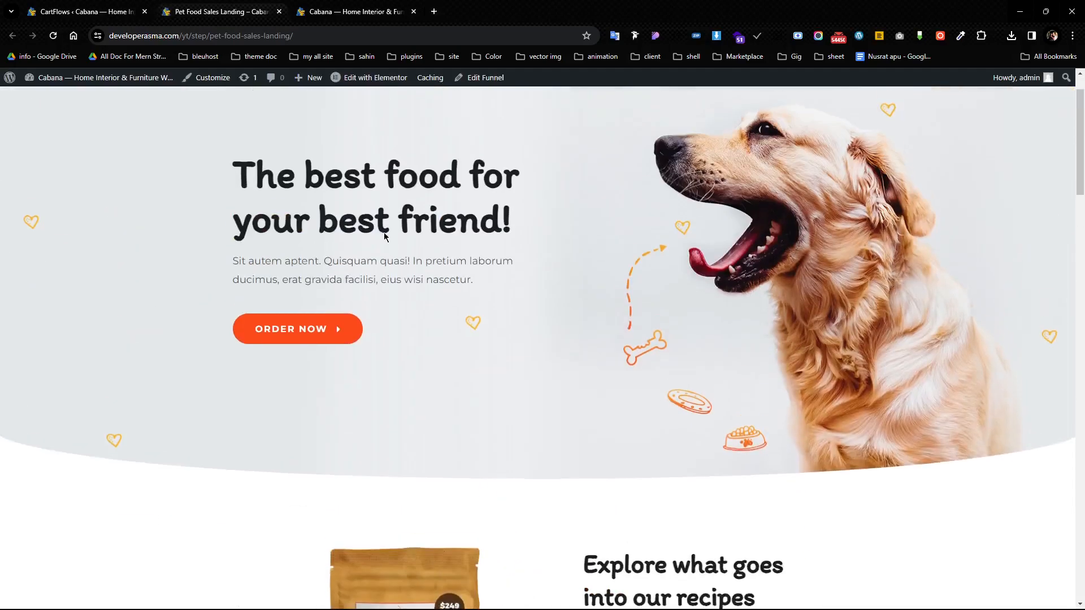
Follow the landing page's Order Now link and review the checkout page's heading, order summary and payment section.
left_click(286, 329)
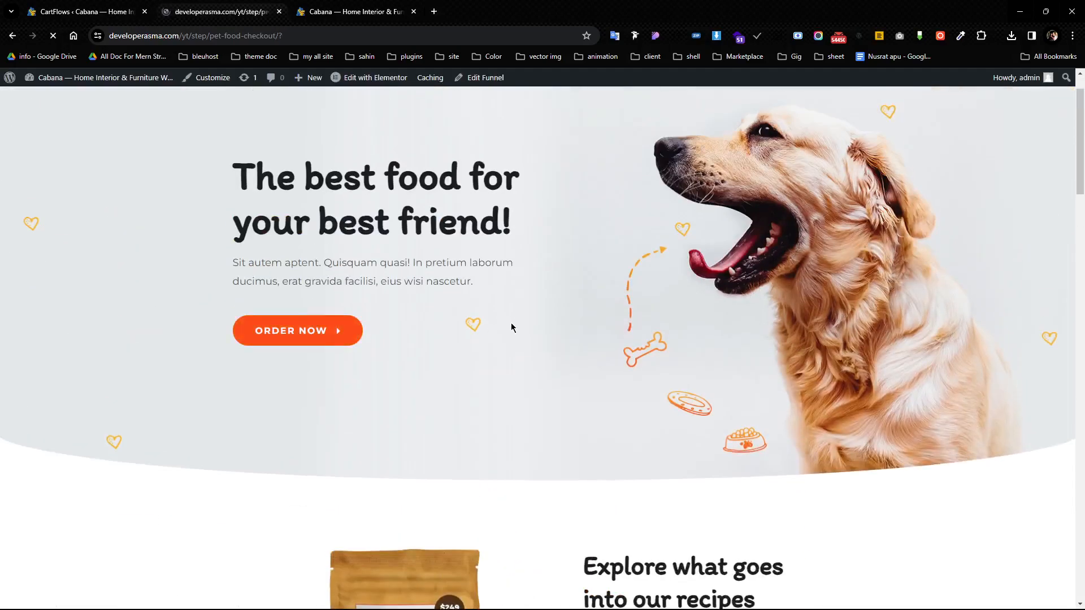
scroll(470, 235, "down", 15)
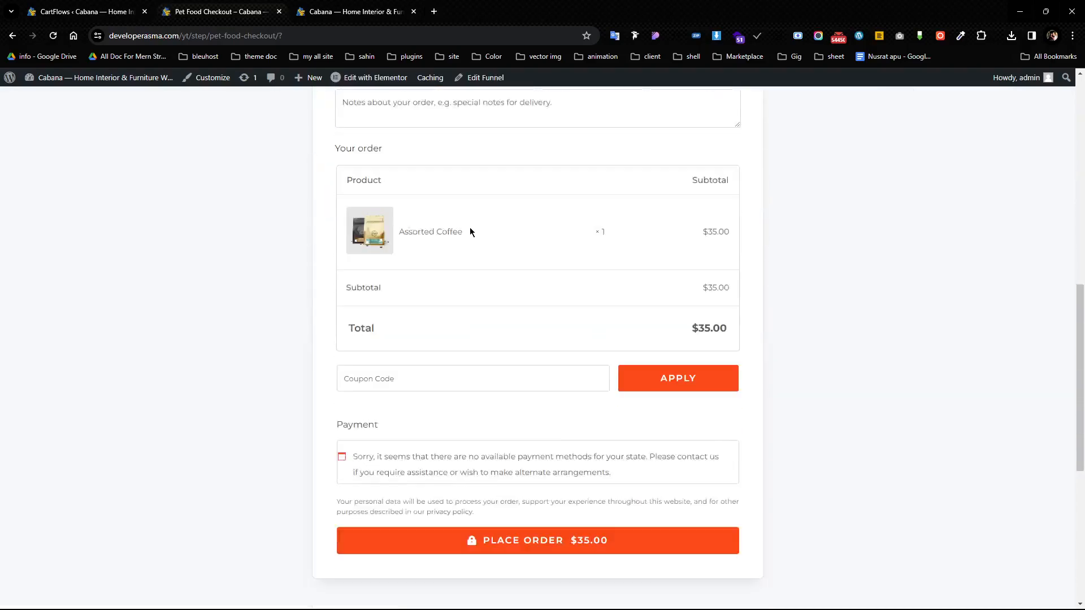
scroll(492, 295, "up", 11)
scroll(487, 294, "up", 5)
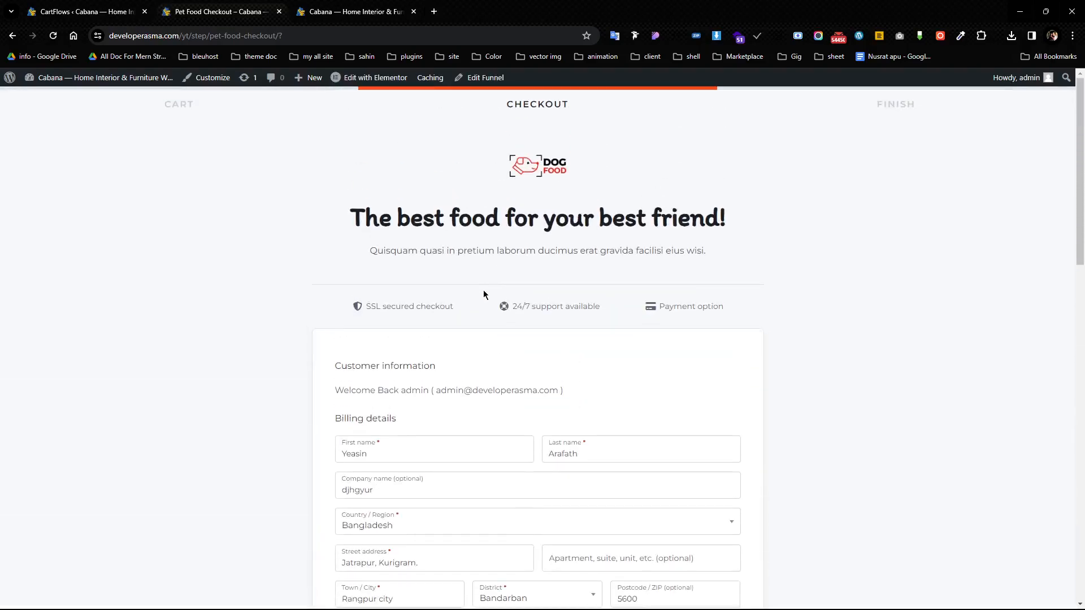
left_click_drag(342, 219, 791, 205)
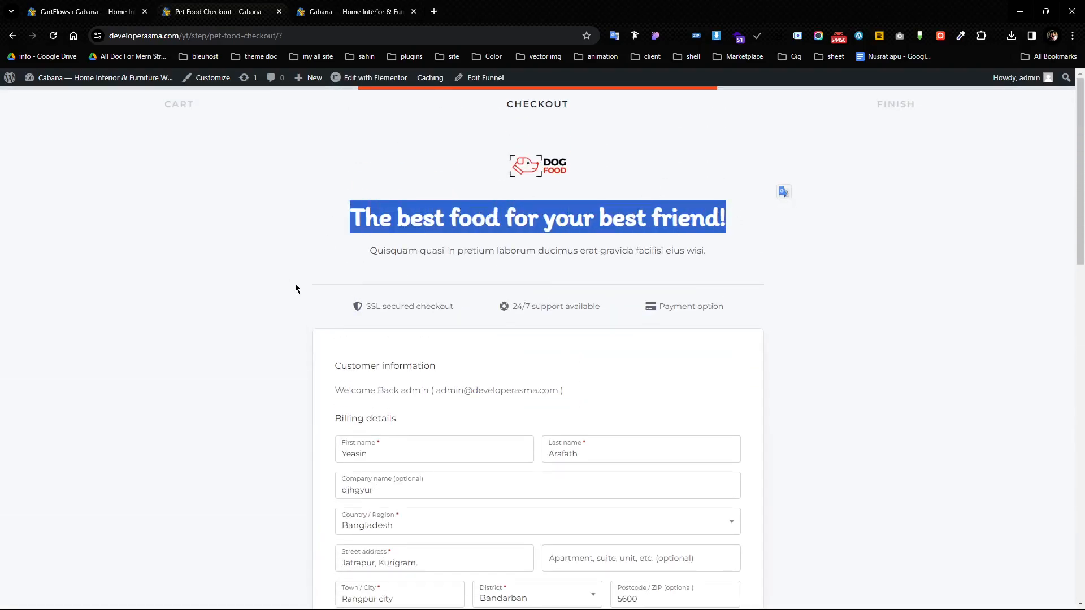
left_click(457, 238)
scroll(456, 238, "down", 15)
scroll(438, 214, "up", 4)
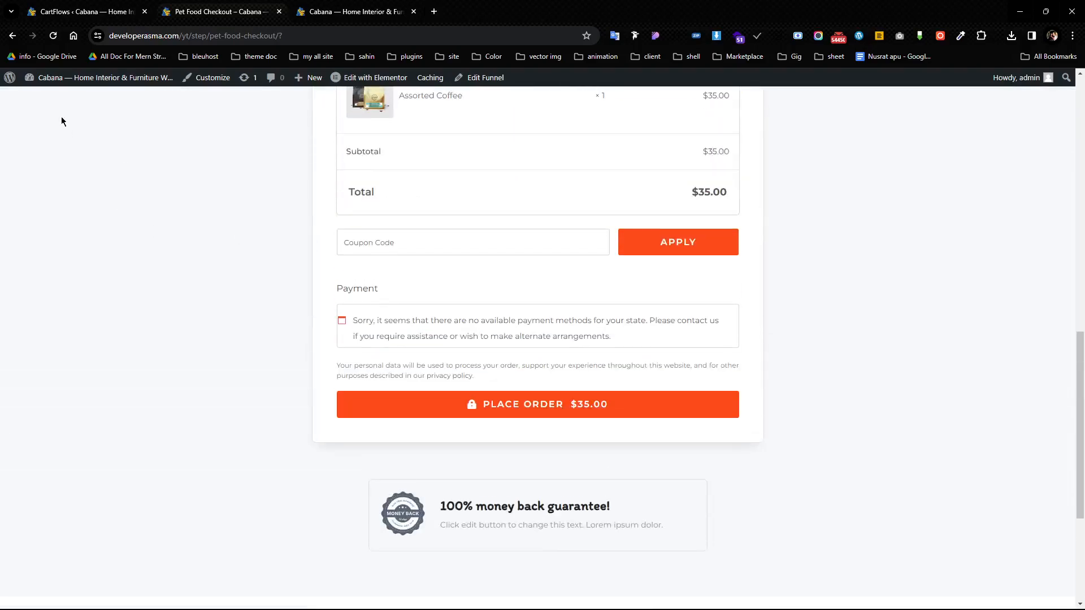
Go back to the sales landing page and open it in the Elementor editor in a new tab.
left_click(12, 35)
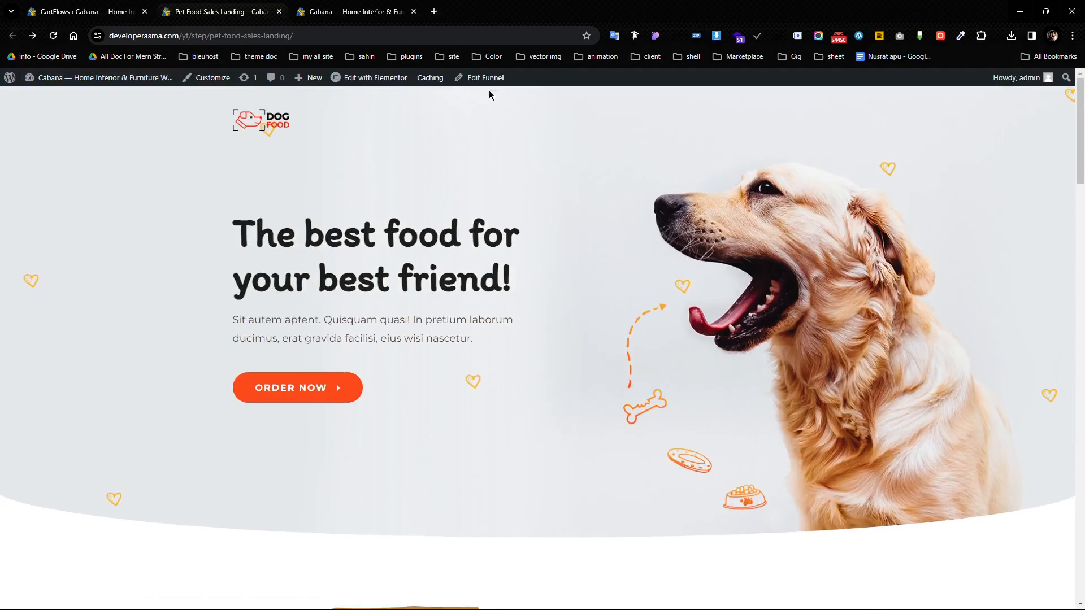
right_click(378, 81)
left_click(396, 86)
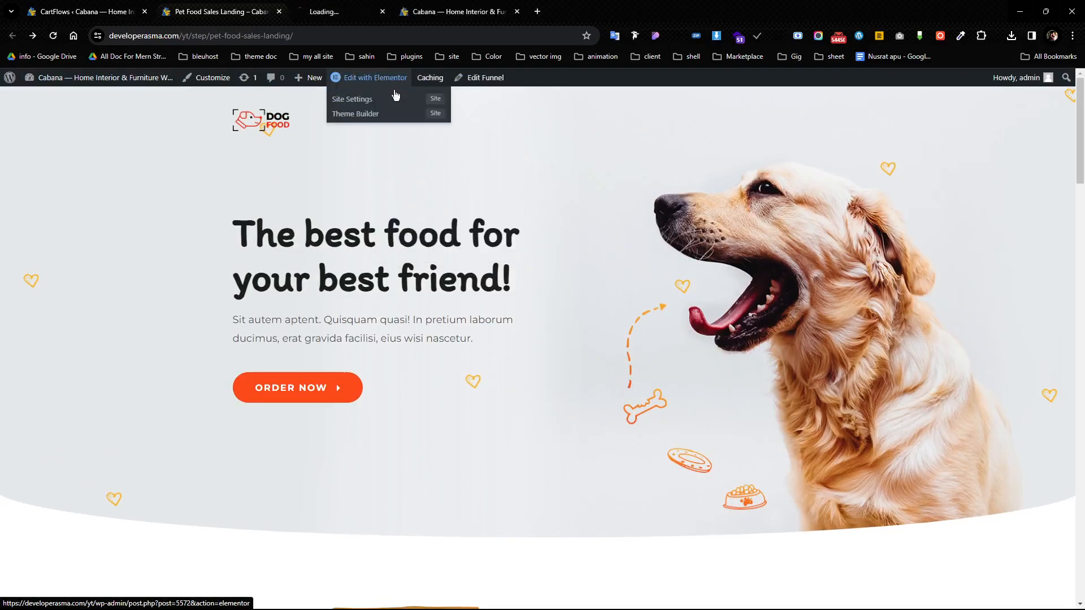
left_click_drag(316, 17, 235, 7)
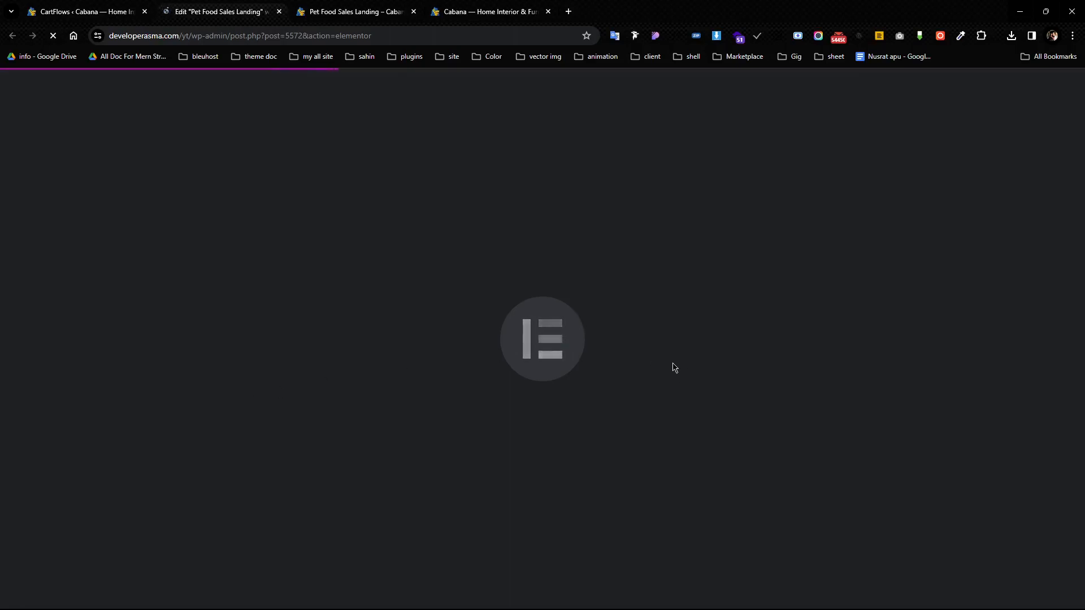
left_click(325, 9)
scroll(263, 271, "down", 10)
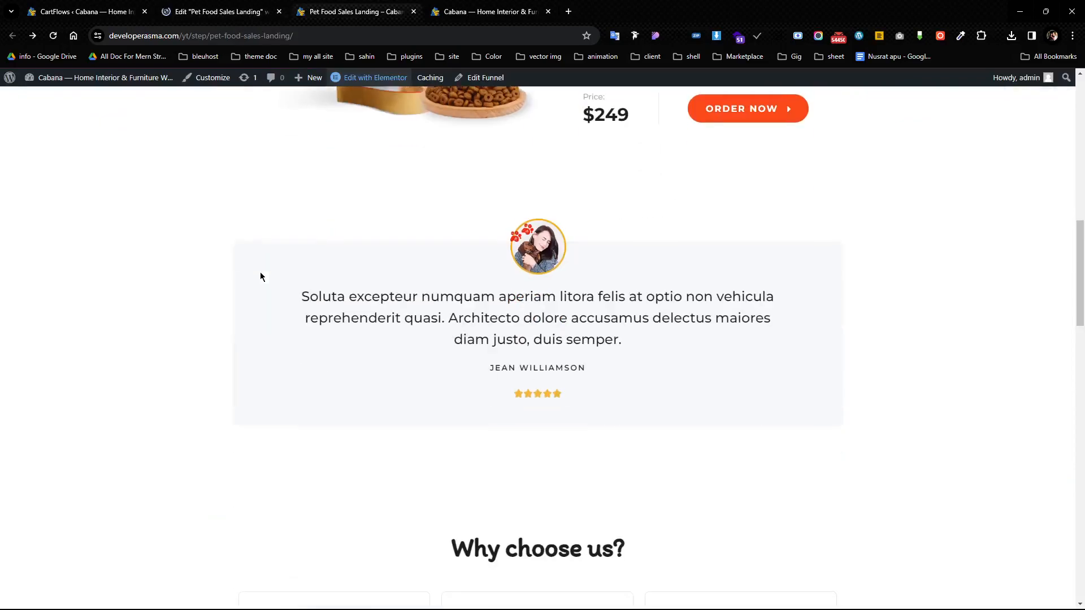
left_click(224, 3)
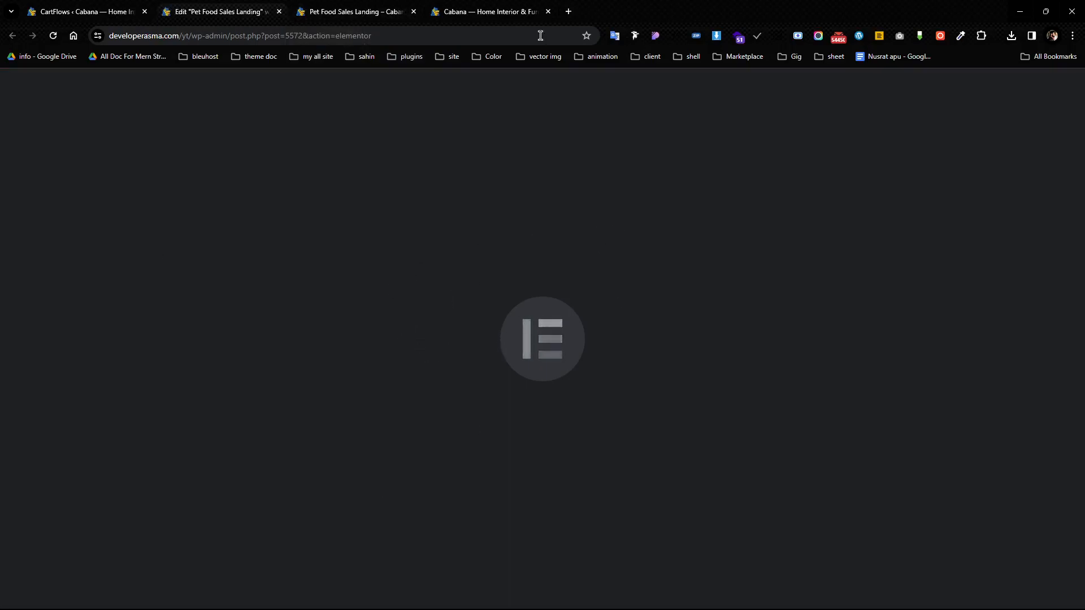
left_click(722, 602)
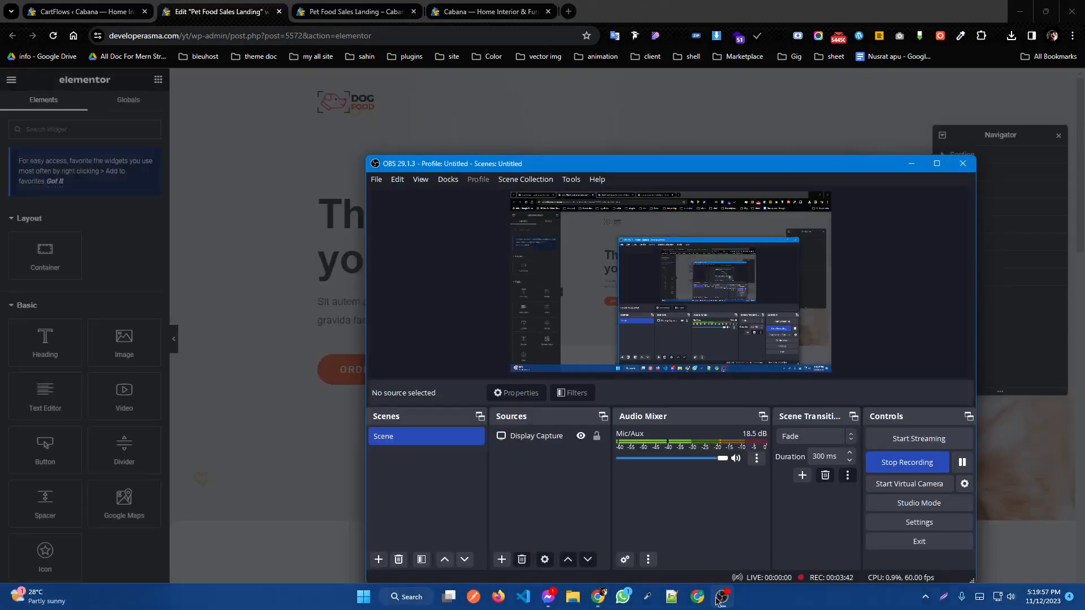
left_click(260, 260)
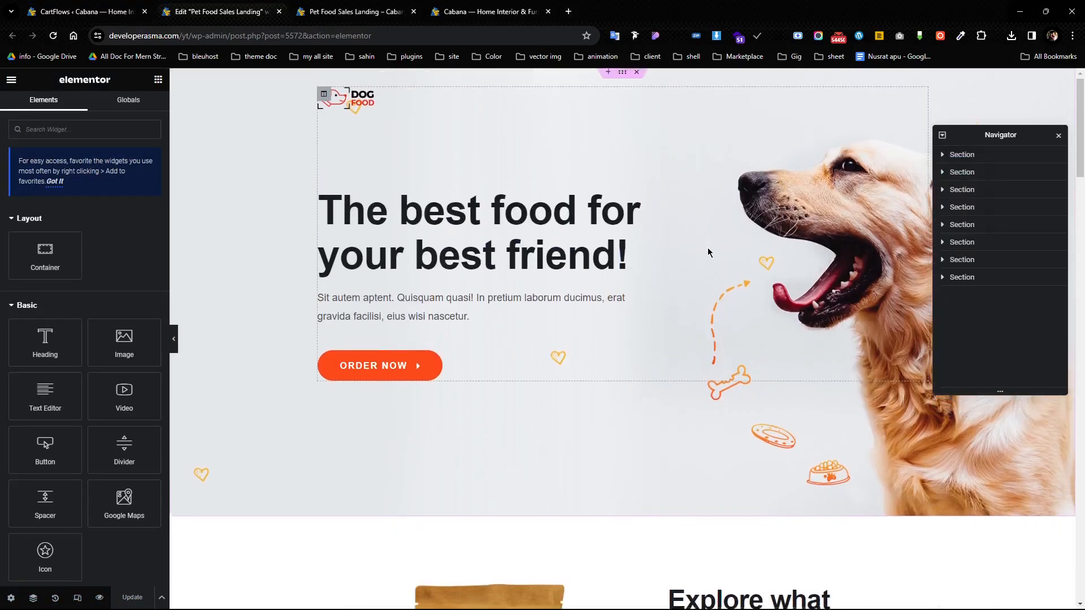
Add an empty container with a single vertical column structure below the last section of the landing page.
scroll(350, 456, "down", 20)
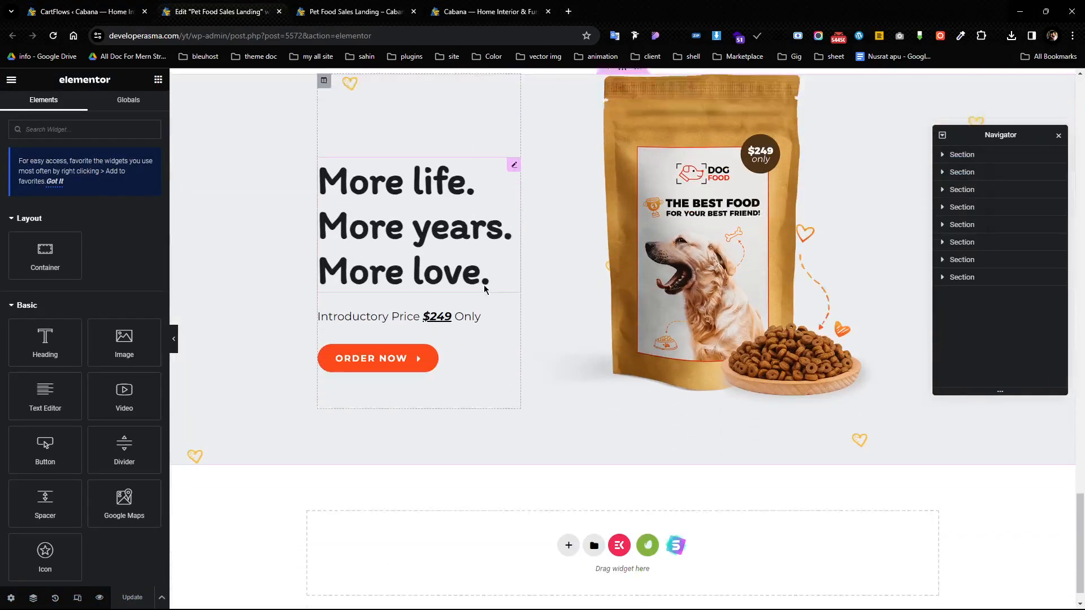
left_click(568, 513)
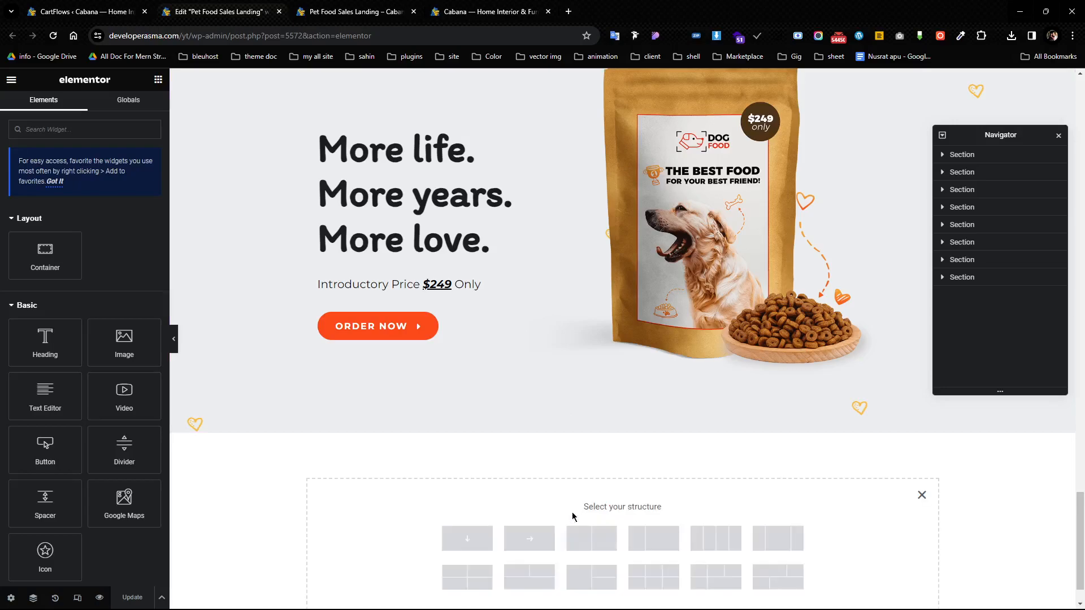
left_click(473, 539)
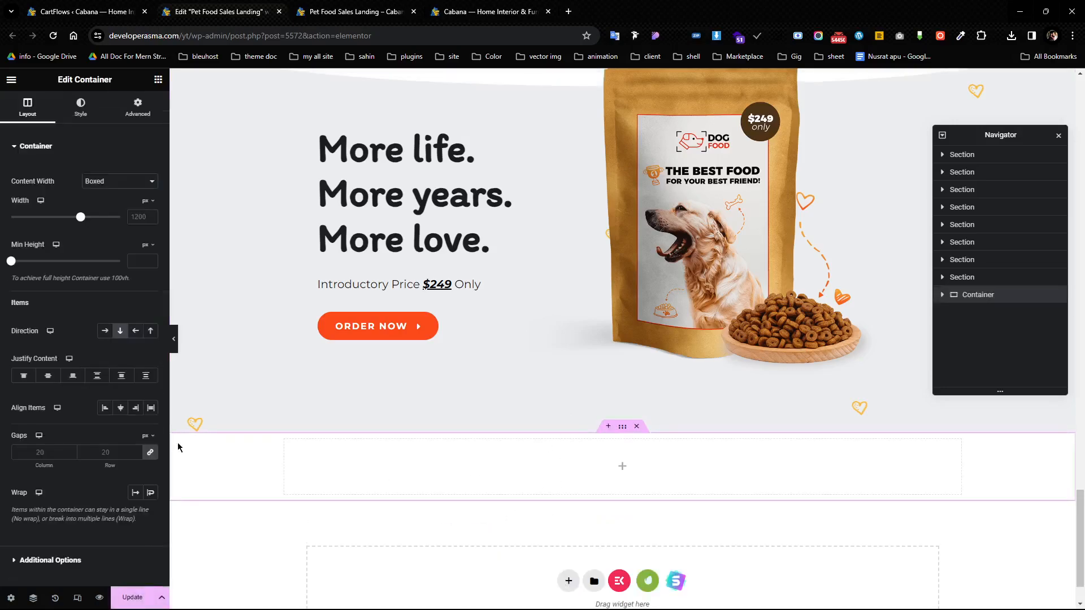
Search the Elementor widgets for "check" to find the checkout widget.
left_click(159, 79)
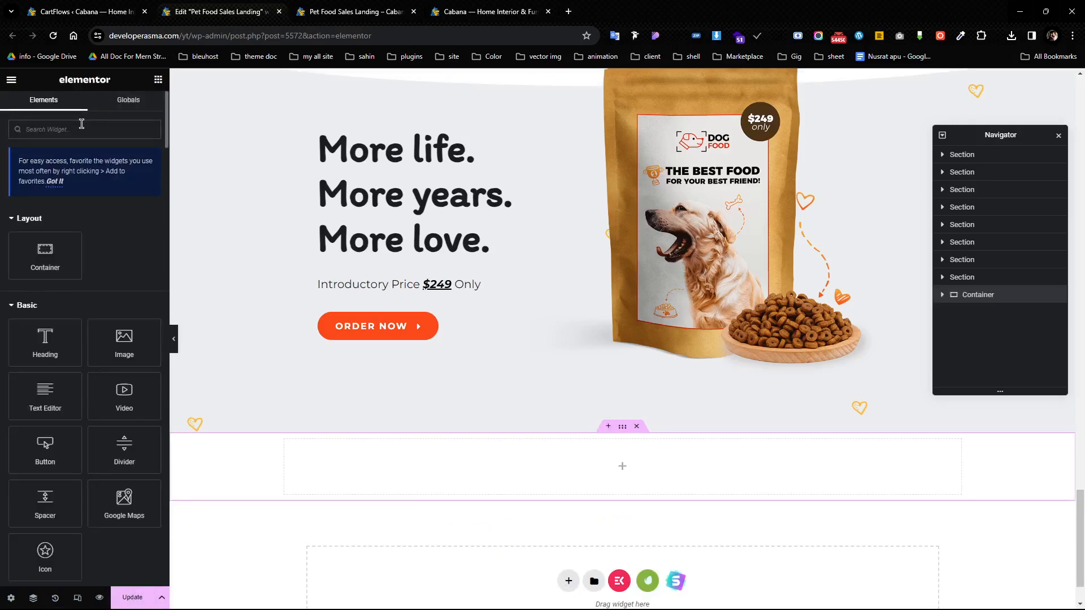
left_click(82, 125)
type("ch")
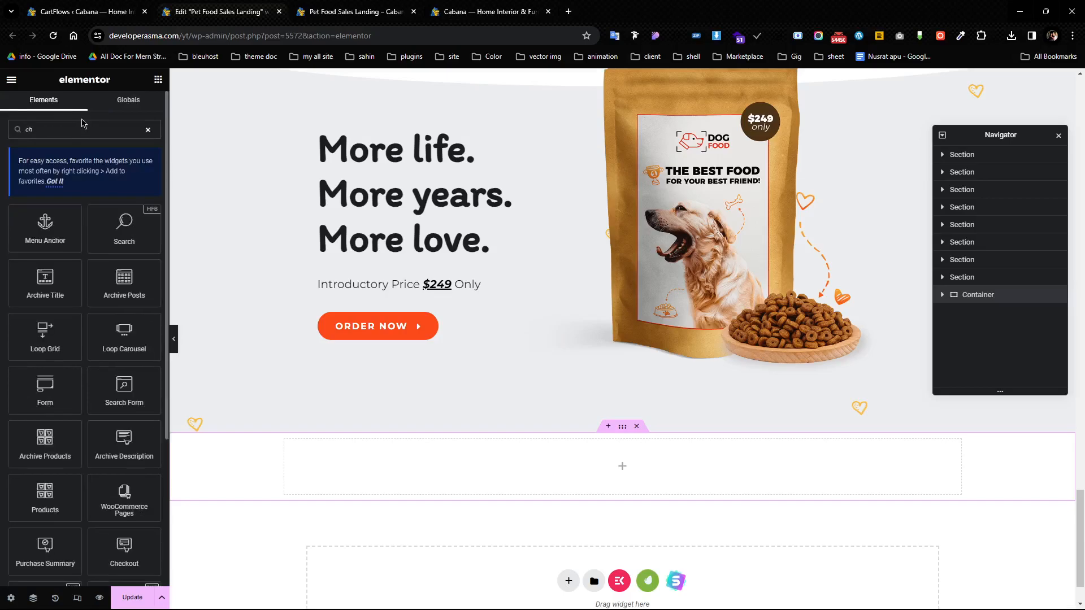
type("eck")
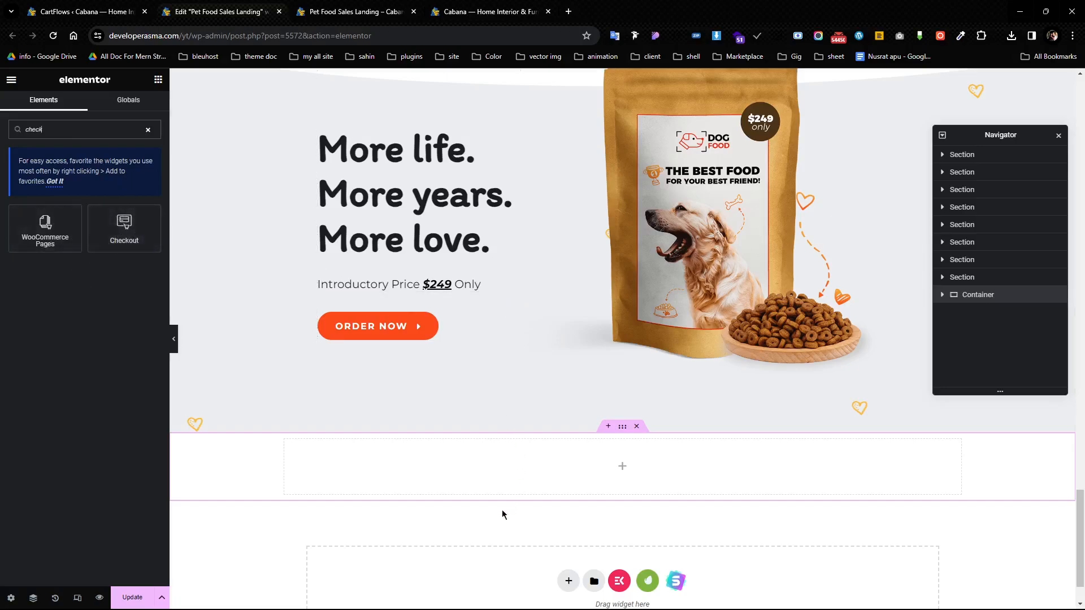
scroll(560, 420, "down", 1)
scroll(461, 421, "up", 3)
scroll(461, 420, "up", 5)
scroll(608, 376, "down", 8)
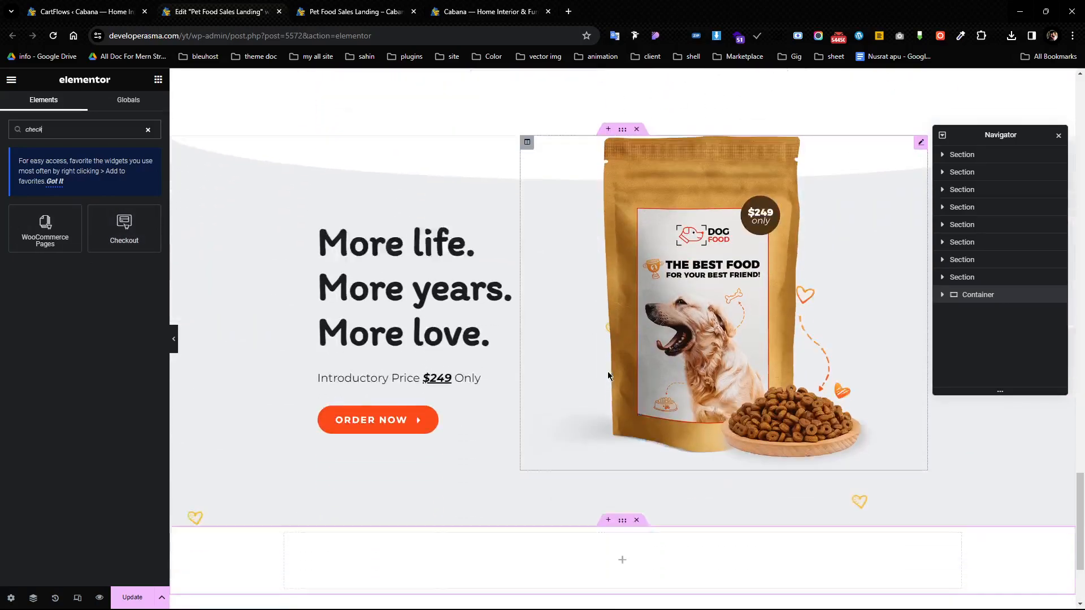
Open the checkout page in a new tab from the live landing page's Order Now link and examine its billing form.
left_click(346, 5)
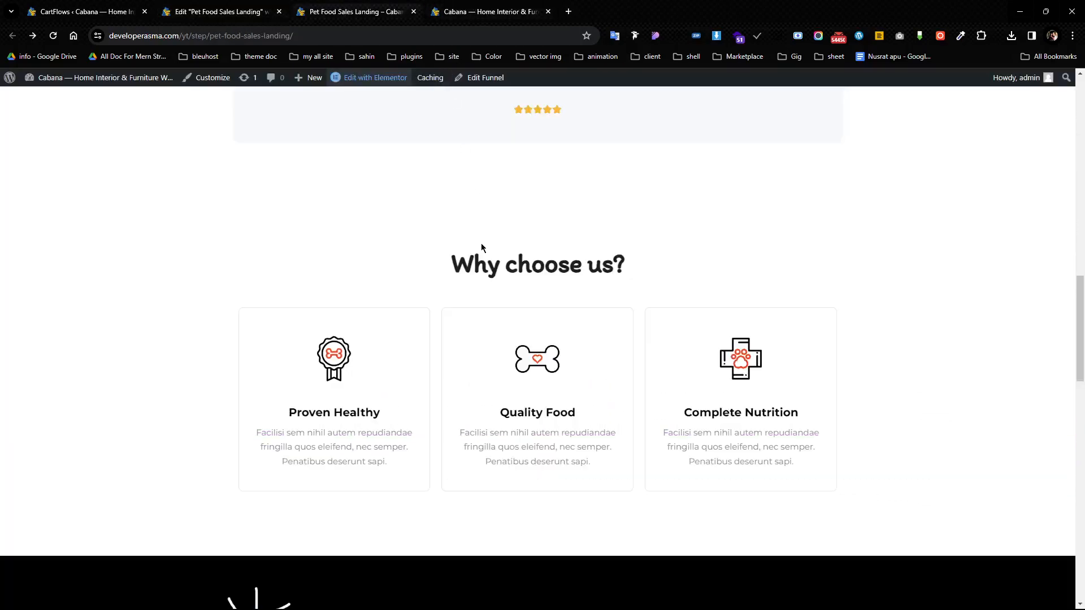
scroll(501, 341, "up", 10)
scroll(513, 329, "up", 15)
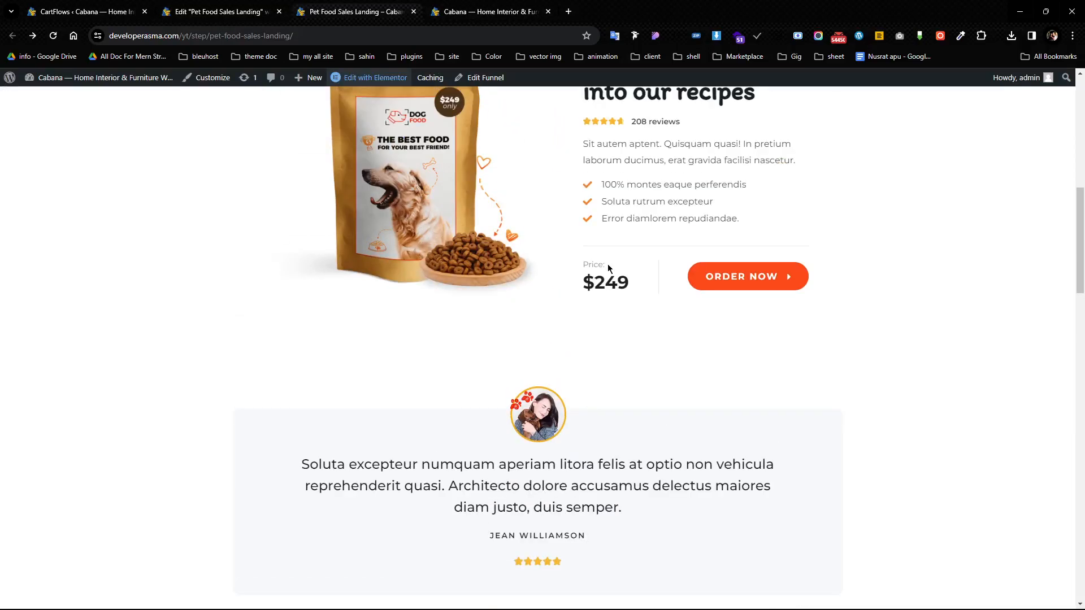
right_click(720, 268)
left_click(735, 286)
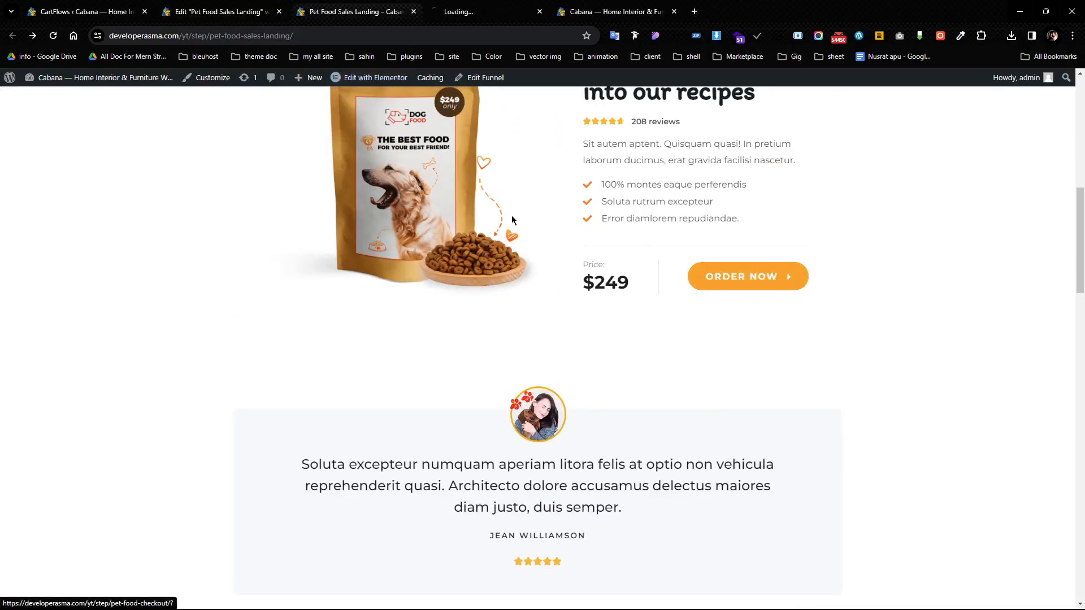
left_click(493, 5)
scroll(566, 393, "down", 5)
scroll(566, 394, "up", 5)
left_click_drag(205, 333, 672, 591)
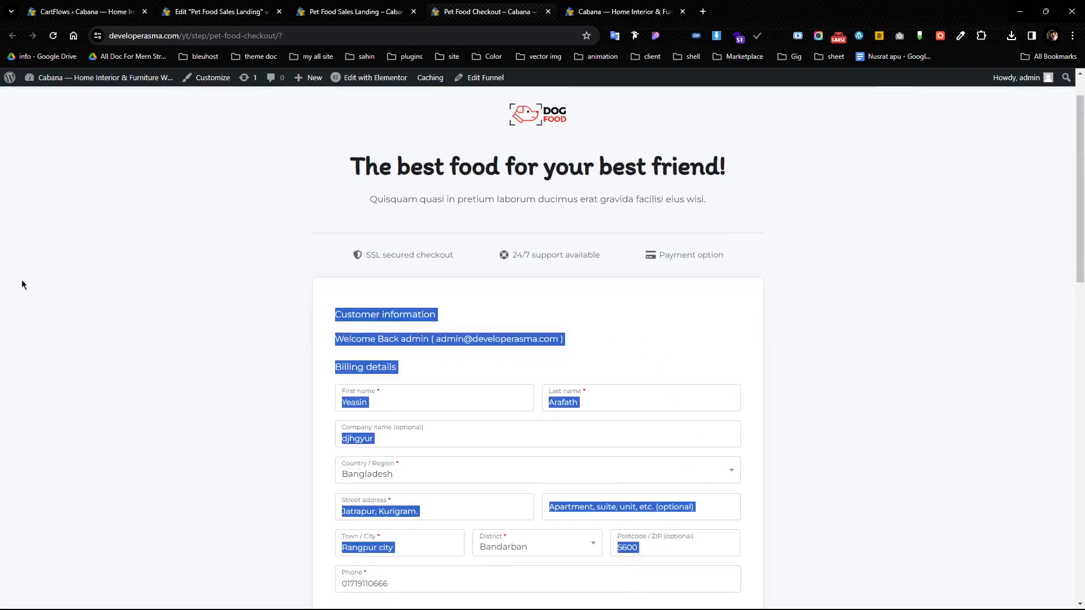
left_click(23, 281)
scroll(135, 227, "down", 4)
Return to the landing page in the Elementor editor and look over the sections above the empty container.
left_click(357, 11)
scroll(543, 339, "down", 4)
left_click(220, 11)
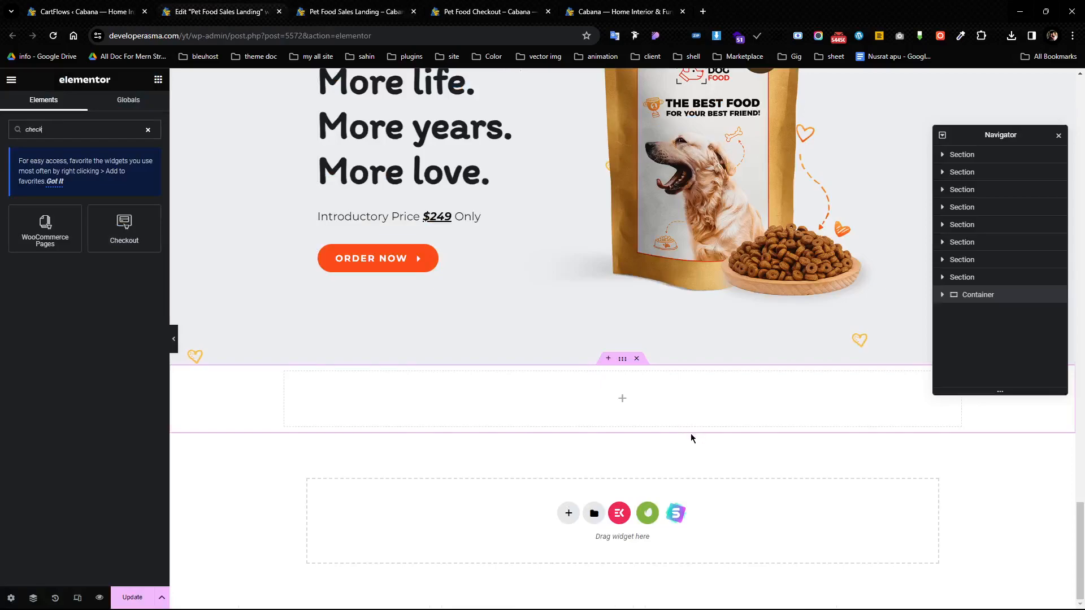
scroll(317, 441, "up", 10)
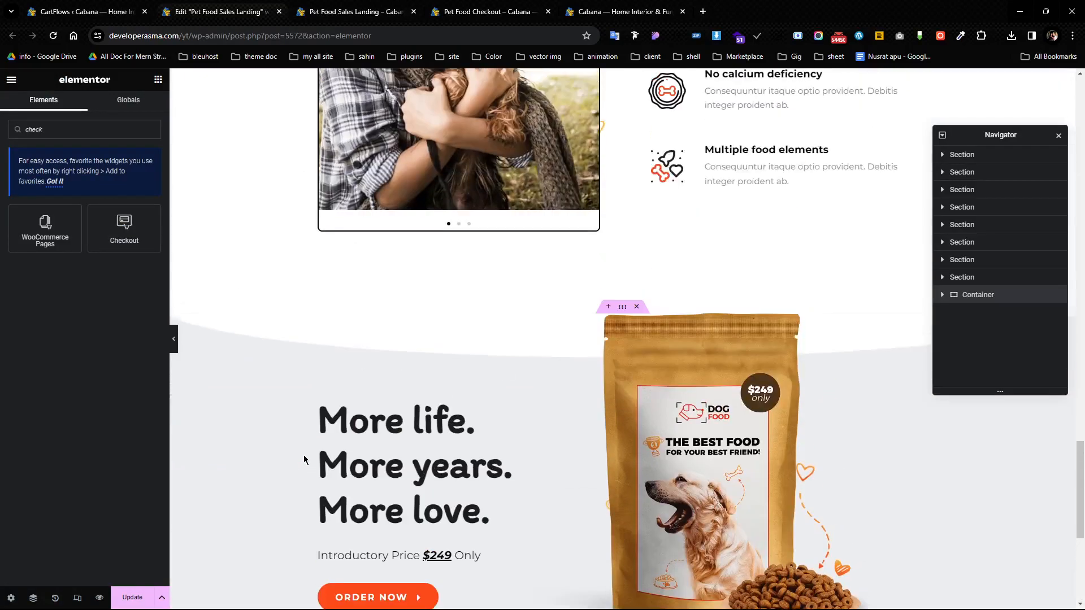
Open the Pet Food checkout page for Elementor editing in a new tab and place that tab before the landing page editor.
scroll(341, 391, "up", 20)
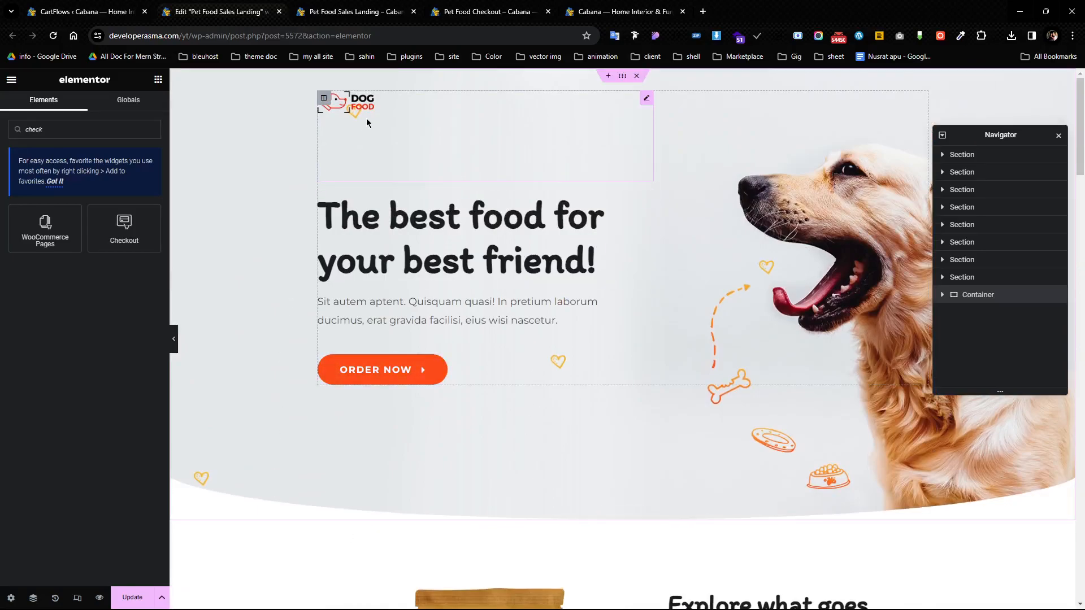
left_click(467, 4)
scroll(404, 319, "up", 5)
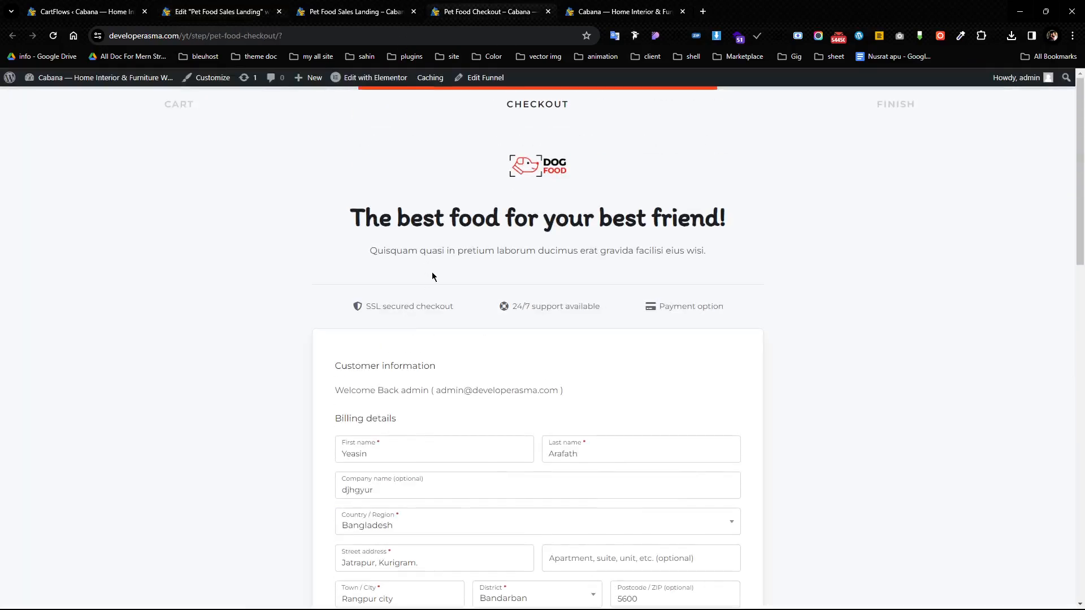
right_click(373, 79)
left_click(399, 85)
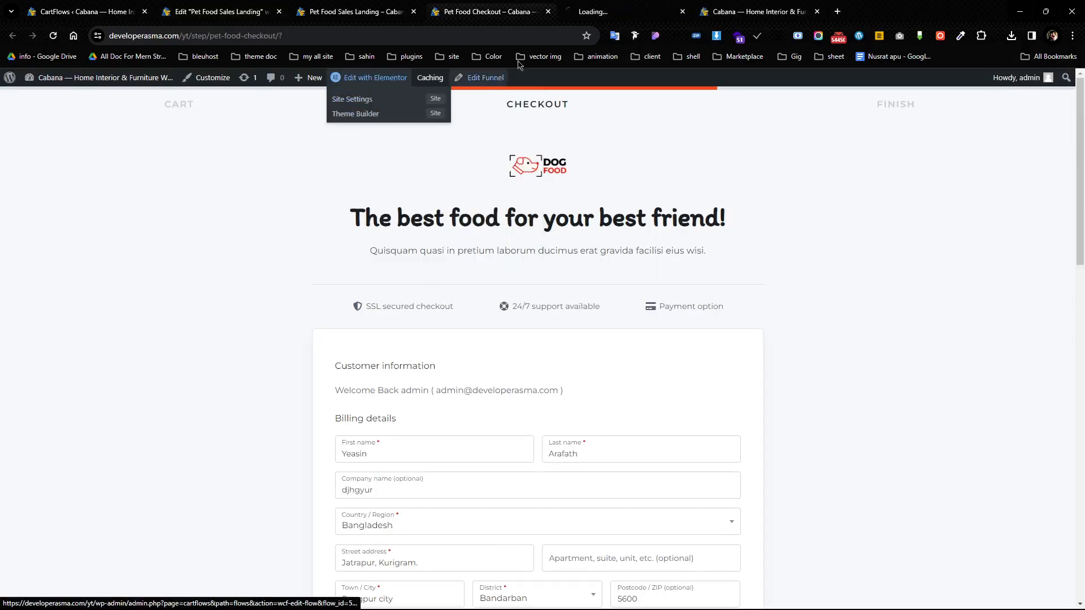
left_click(622, 11)
left_click_drag(626, 11, 230, 7)
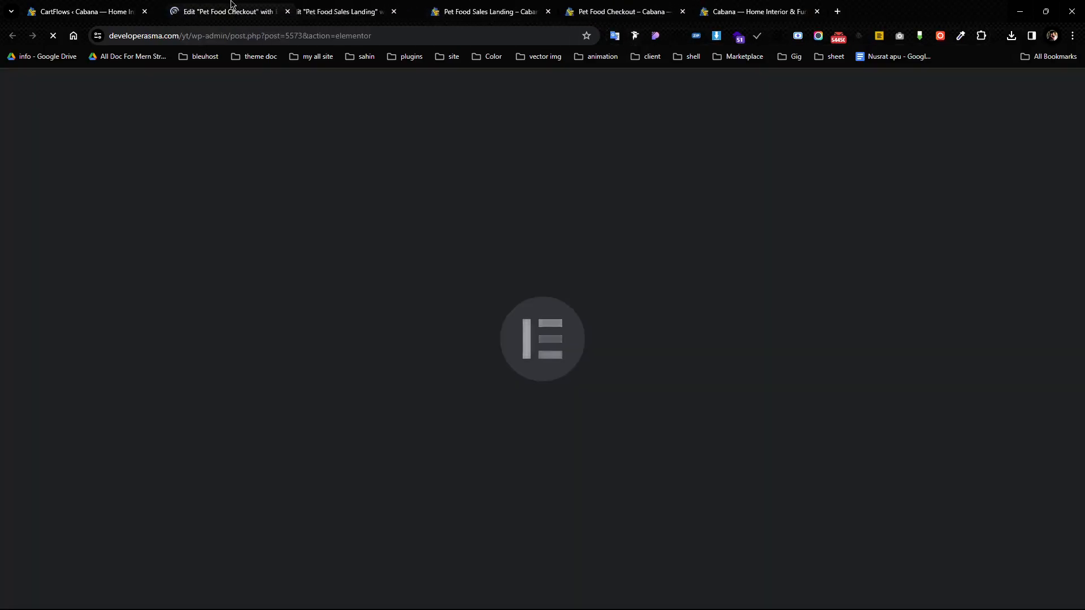
Look over all sections of the landing page in the Elementor editor, from the hero down to the closing offer.
left_click(391, 12)
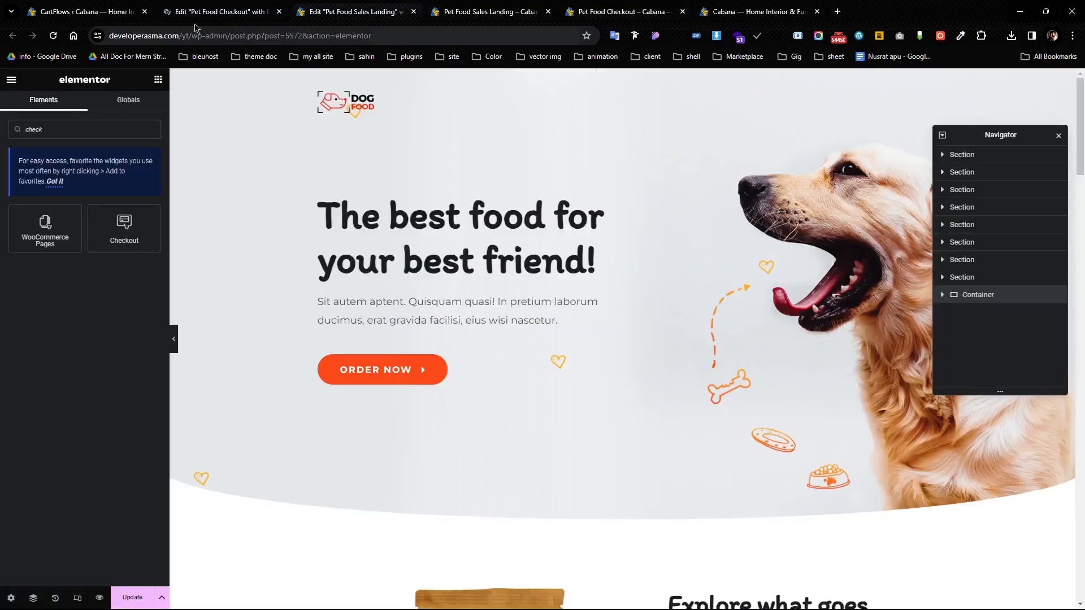
left_click(194, 5)
left_click(383, 16)
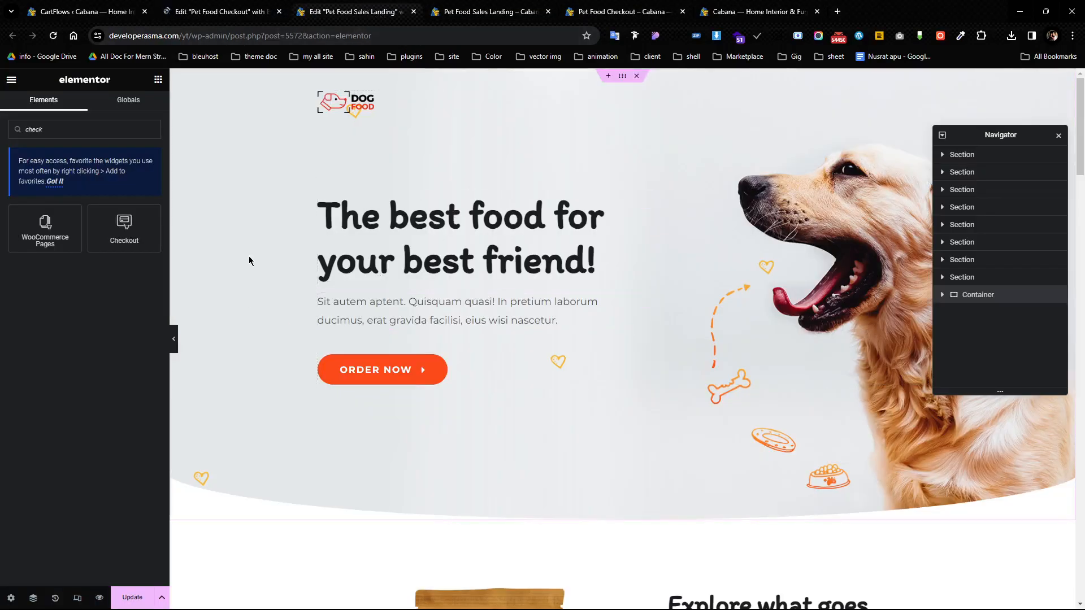
scroll(317, 245, "down", 3)
scroll(339, 242, "down", 10)
scroll(510, 276, "up", 6)
scroll(511, 265, "up", 7)
scroll(513, 228, "down", 12)
scroll(513, 229, "down", 20)
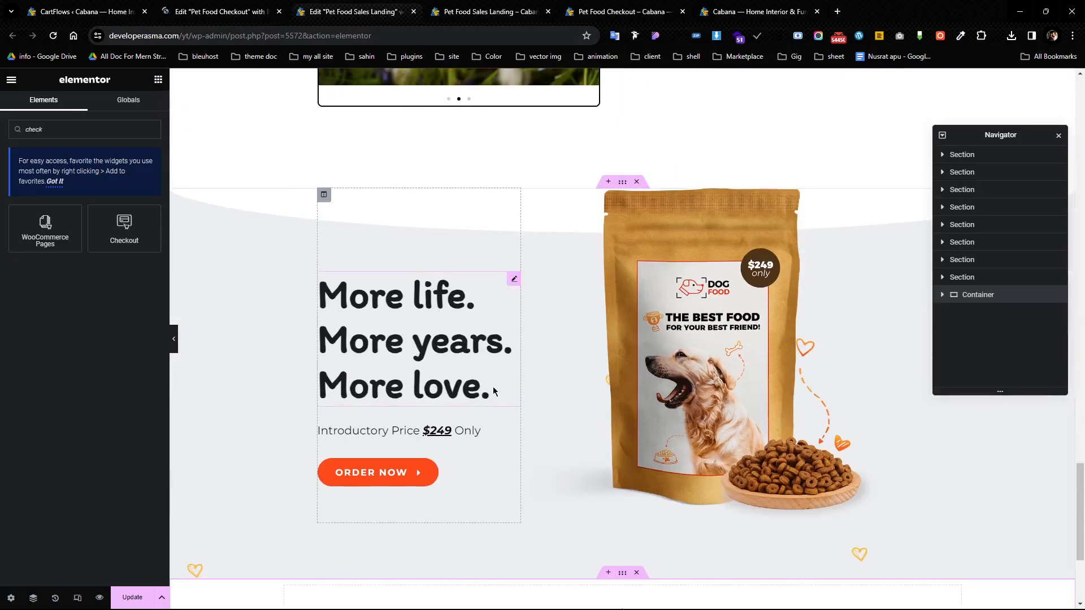
scroll(493, 386, "up", 10)
scroll(499, 355, "up", 15)
Examine the hero headline and the product section on the live landing page.
left_click(469, 7)
scroll(473, 386, "down", 5)
scroll(473, 389, "up", 20)
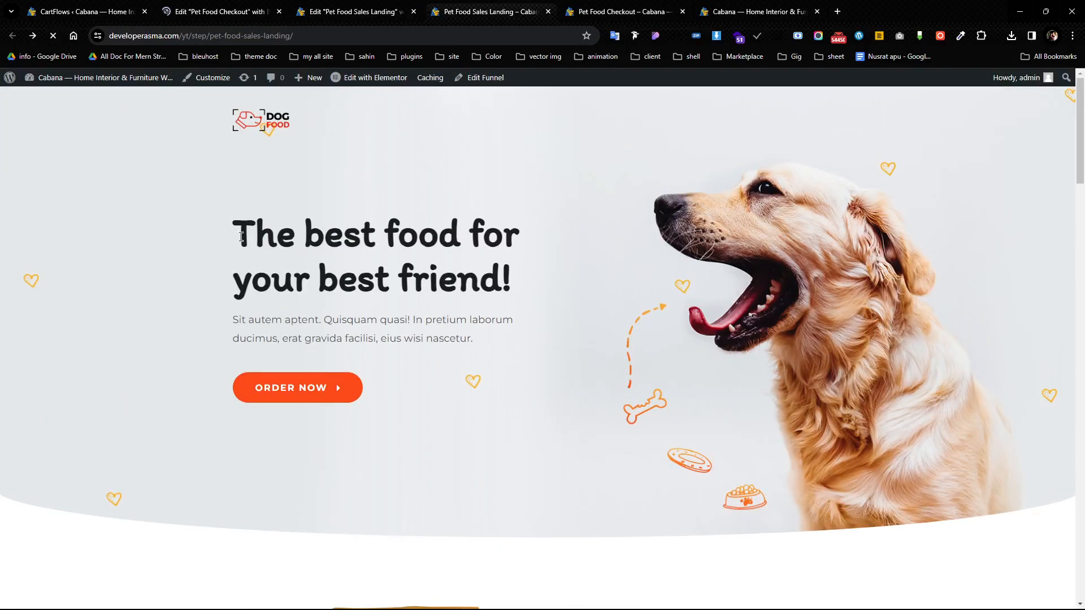
left_click_drag(237, 237, 518, 292)
left_click(422, 247)
scroll(438, 381, "down", 9)
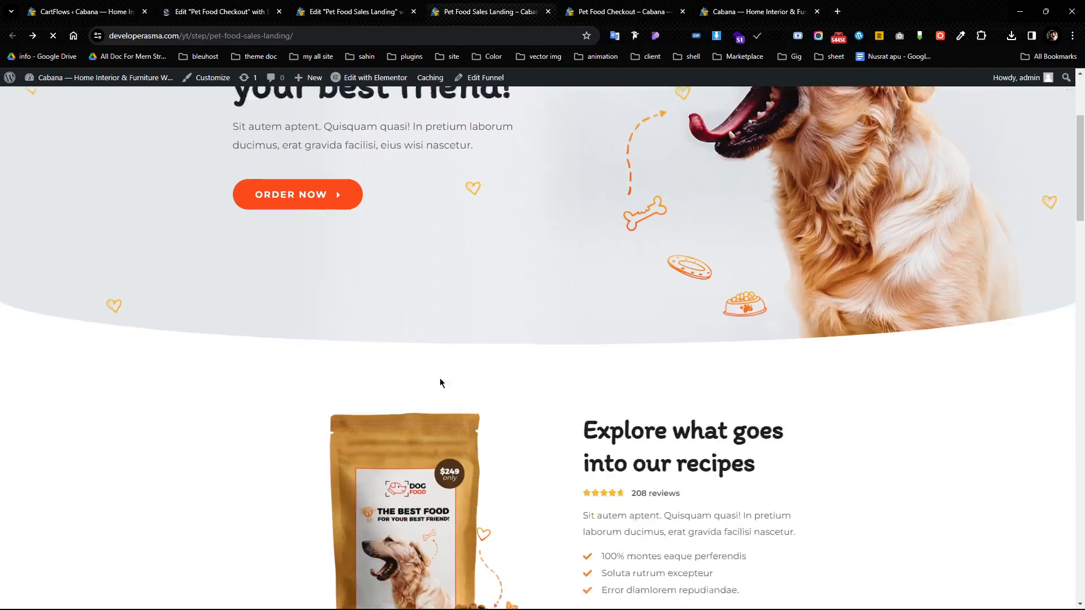
scroll(842, 435, "up", 6)
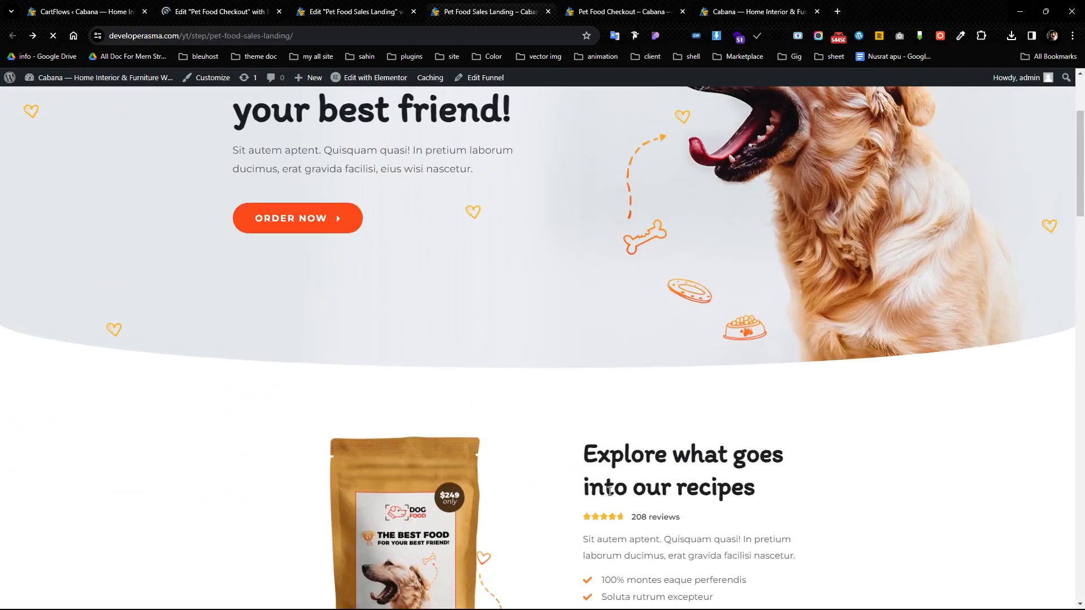
scroll(483, 379, "up", 3)
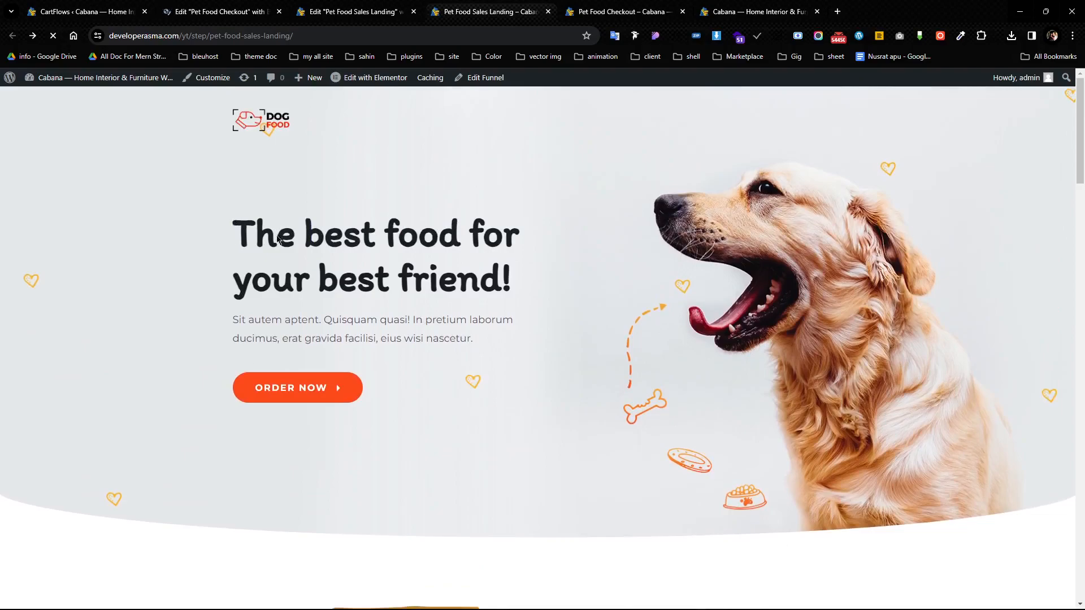
left_click_drag(252, 229, 595, 280)
left_click(419, 225)
scroll(432, 394, "down", 12)
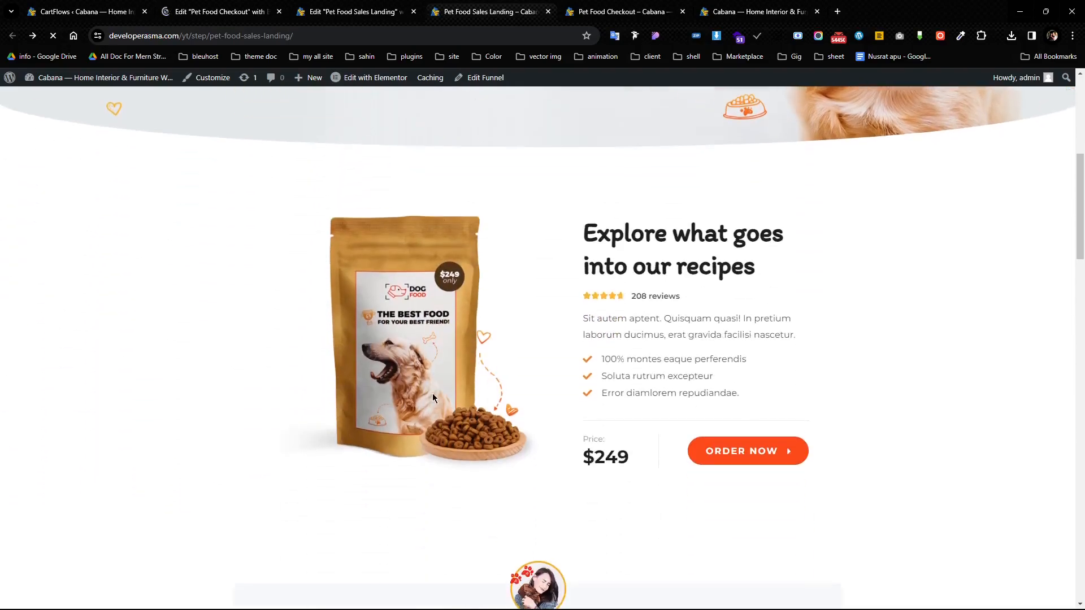
scroll(434, 370, "up", 8)
scroll(426, 358, "up", 5)
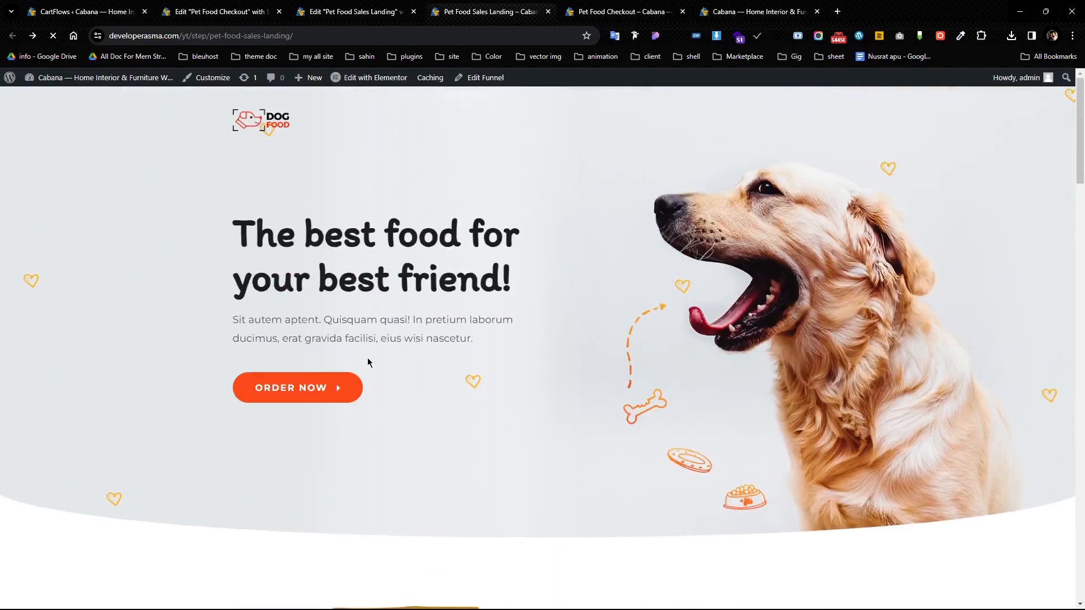
left_click_drag(232, 236, 529, 266)
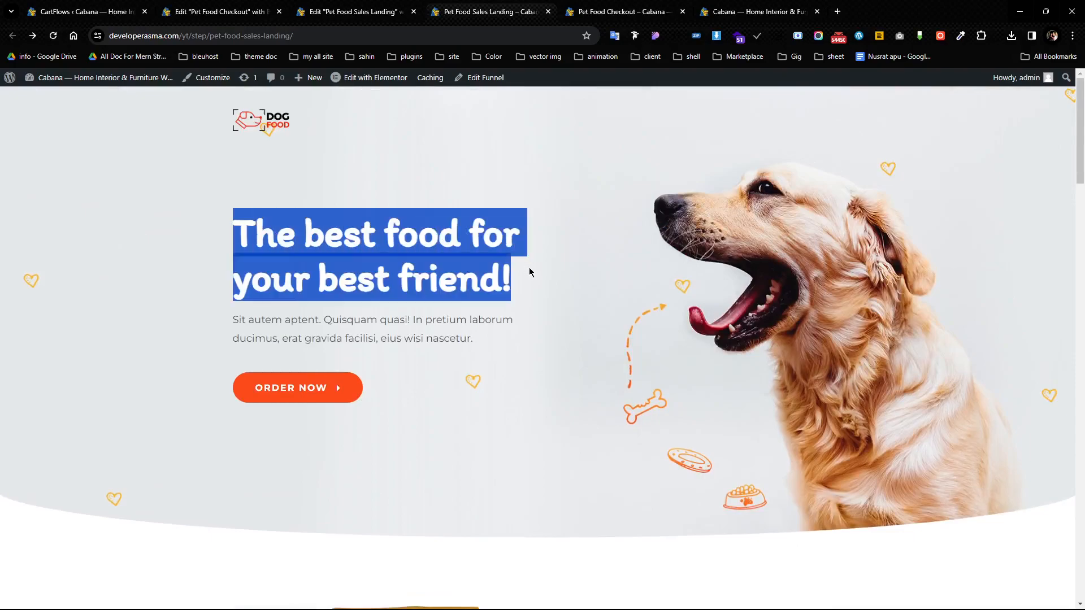
left_click(290, 168)
Look over the checkout page in the Elementor editor and inspect the settings of its Cart heading.
left_click(237, 5)
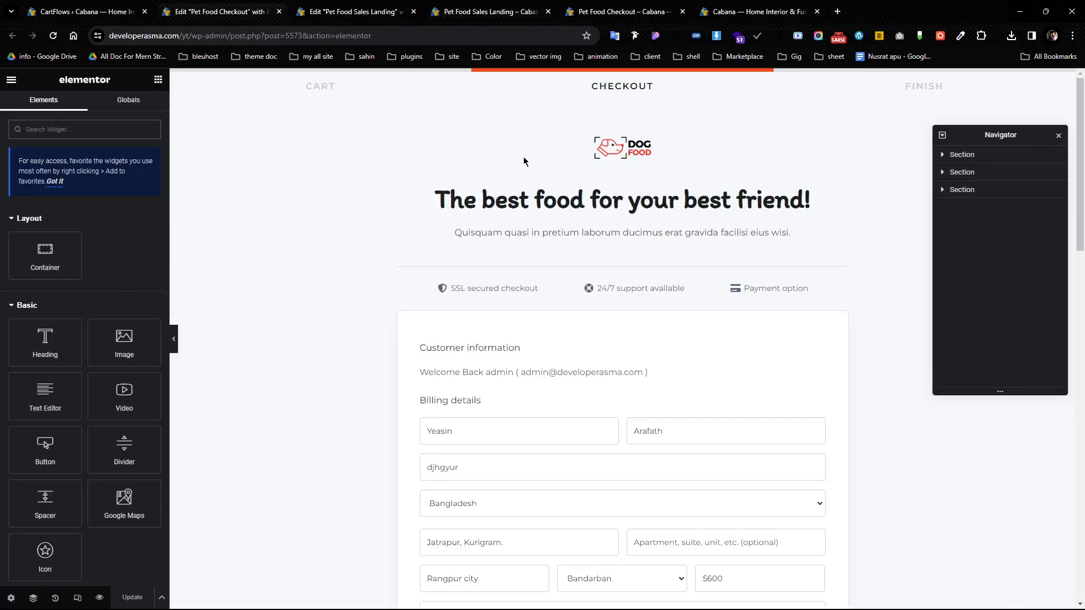
scroll(527, 161, "down", 10)
scroll(494, 356, "up", 10)
left_click(335, 86)
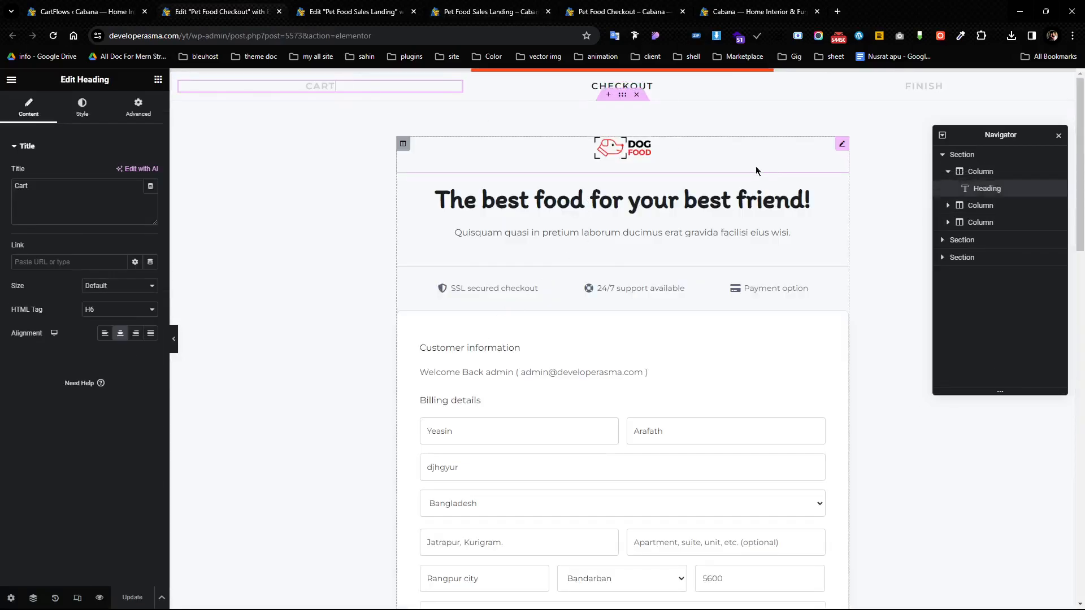
Browse the media library for the checkout logo image without replacing it, and view the main heading's settings.
left_click(654, 160)
left_click(129, 192)
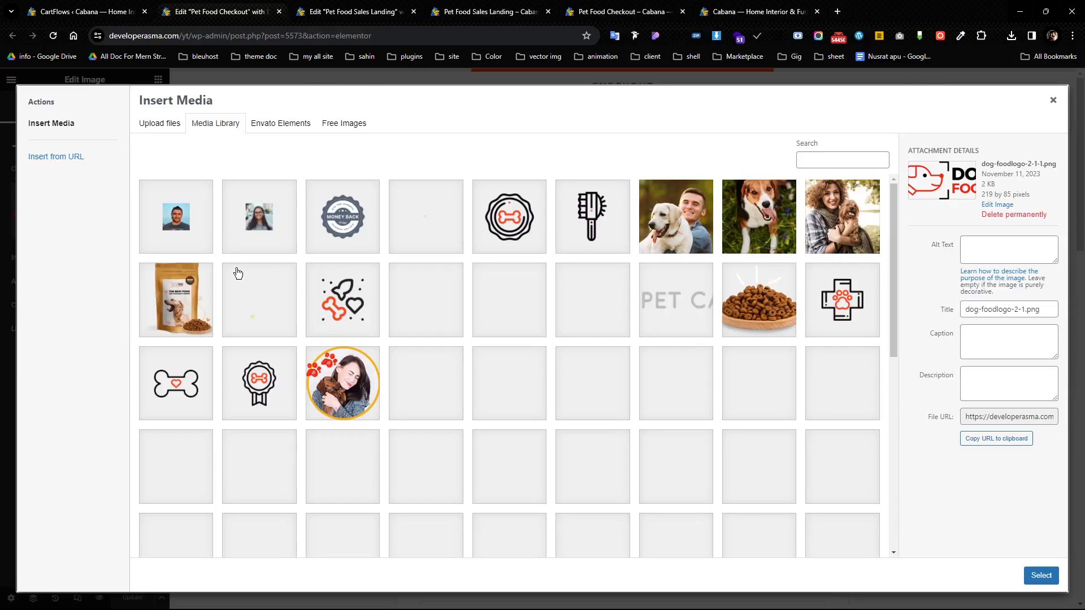
scroll(413, 449, "down", 4)
scroll(414, 449, "down", 4)
scroll(392, 433, "up", 6)
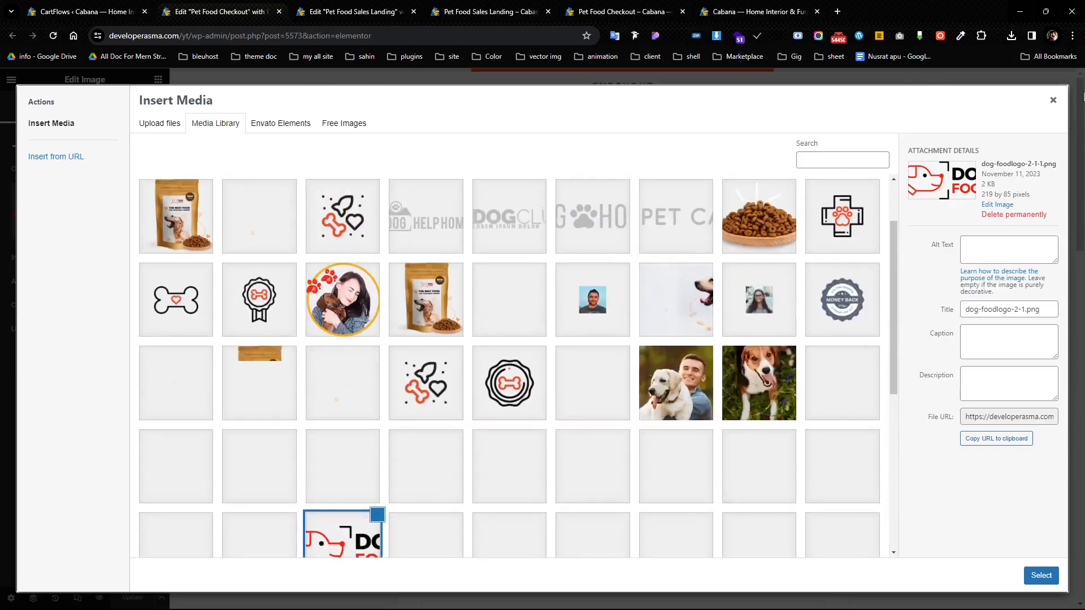
left_click(1063, 99)
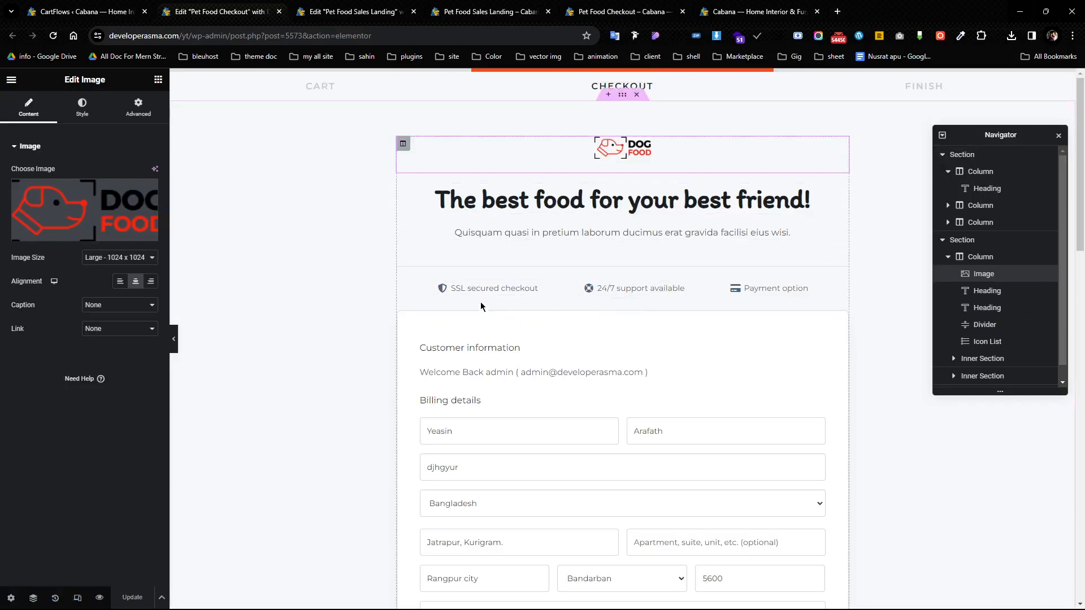
left_click(540, 191)
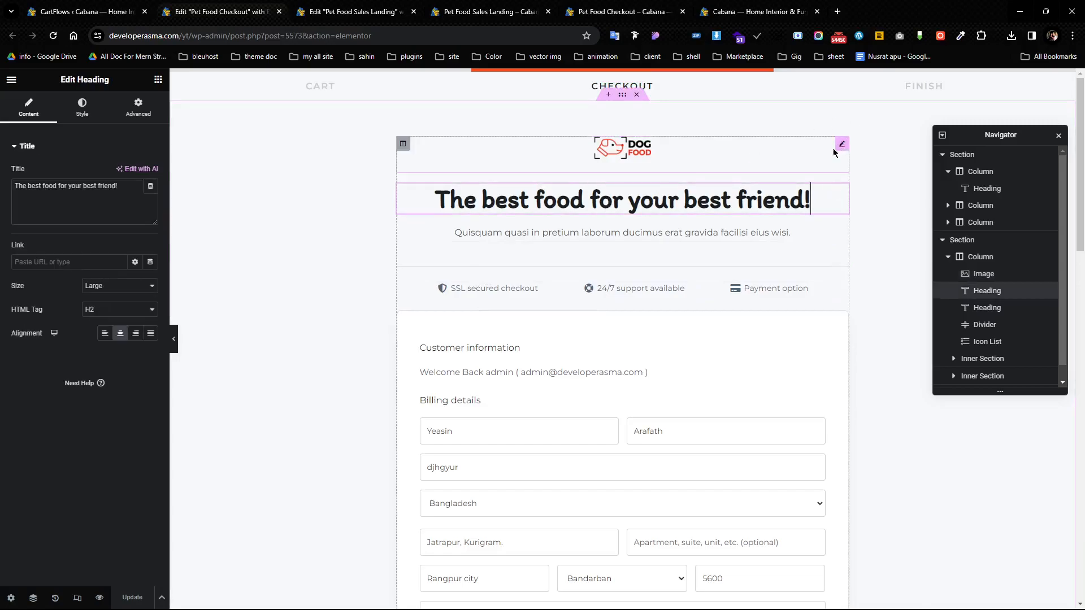
Copy the hero section at the start of the landing page in the Elementor editor.
key("ctrl+Tab")
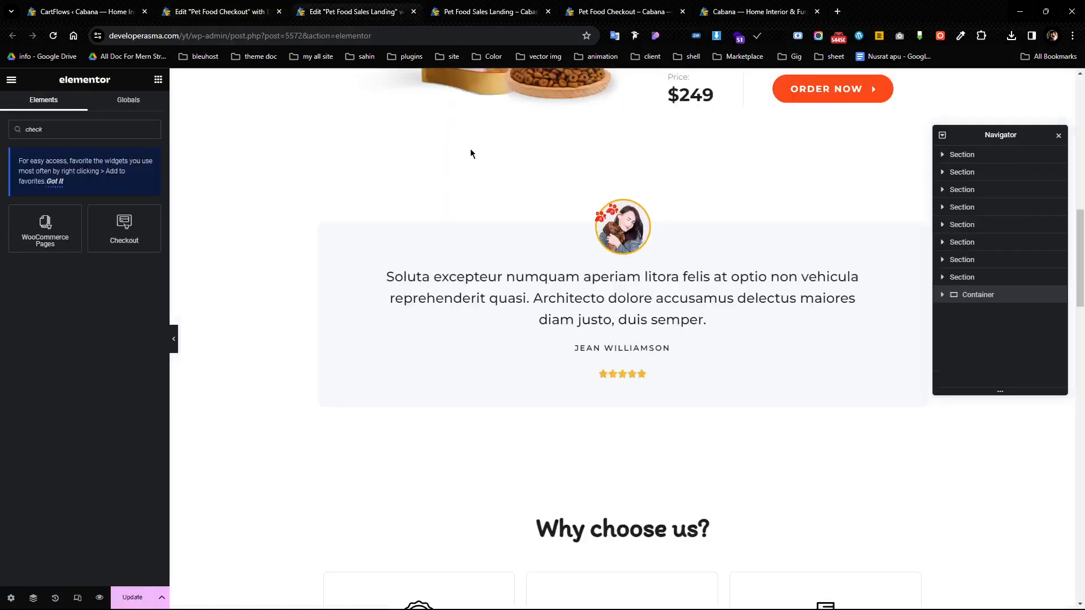
scroll(472, 155, "up", 10)
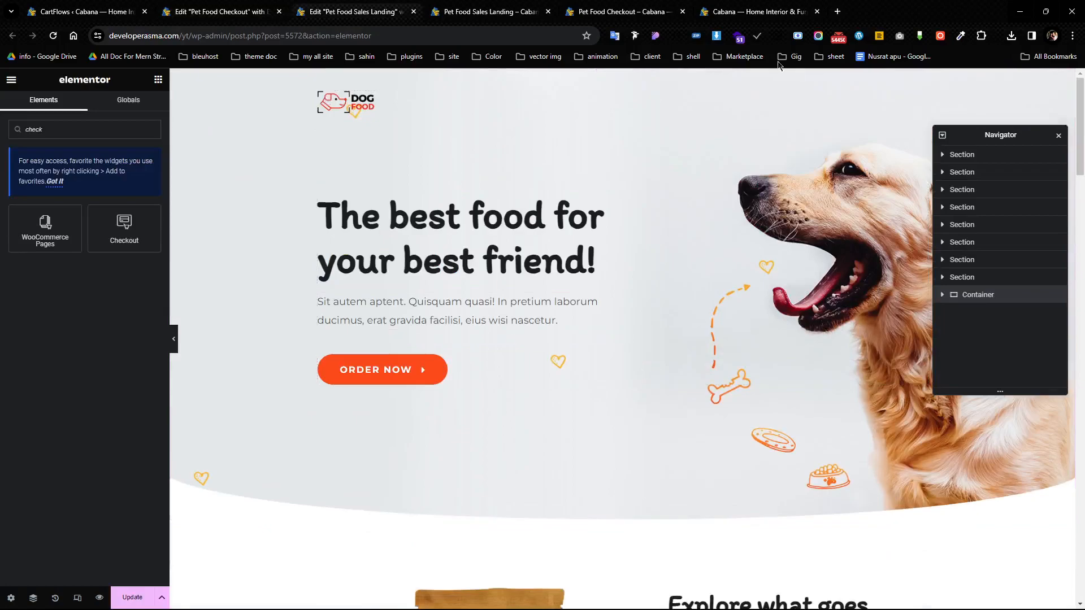
right_click(621, 80)
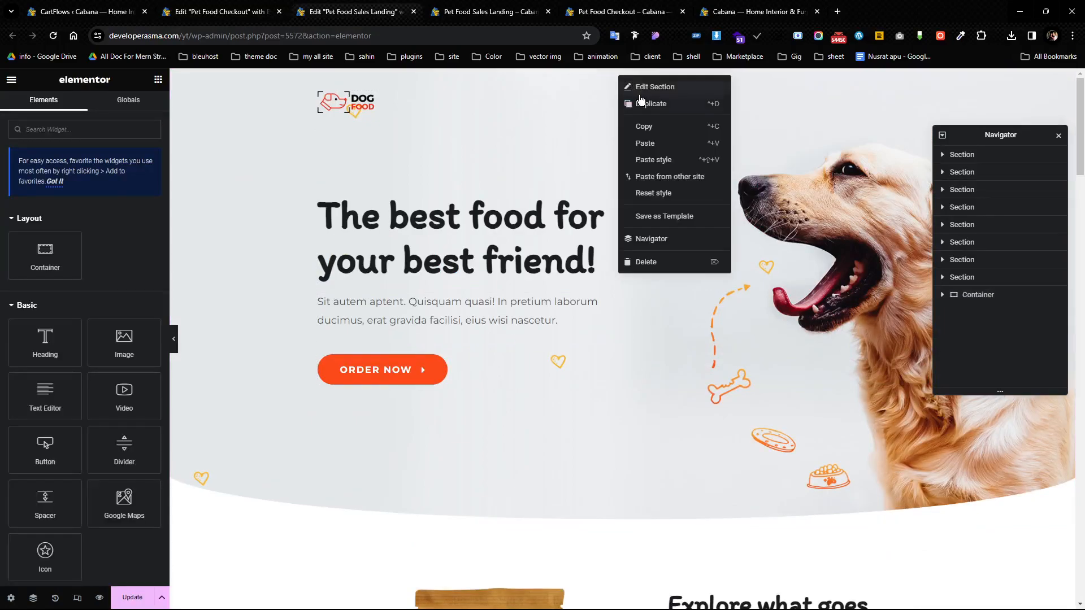
left_click(649, 128)
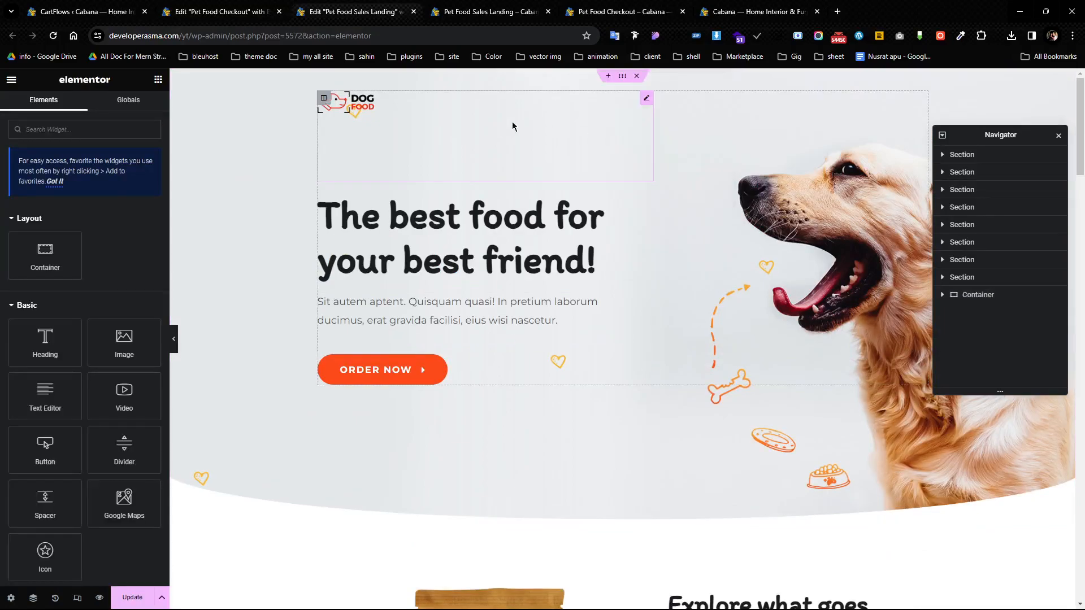
Try to paste the copied hero section into the checkout page between the Cart/Checkout/Finish header and the logo section.
left_click(228, 12)
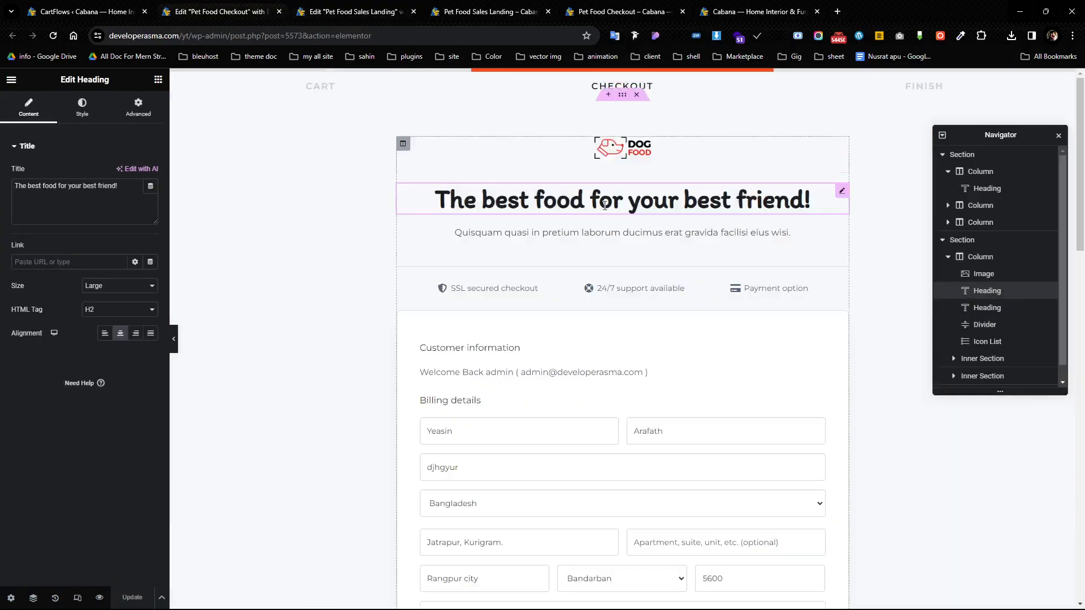
right_click(620, 97)
left_click(532, 137)
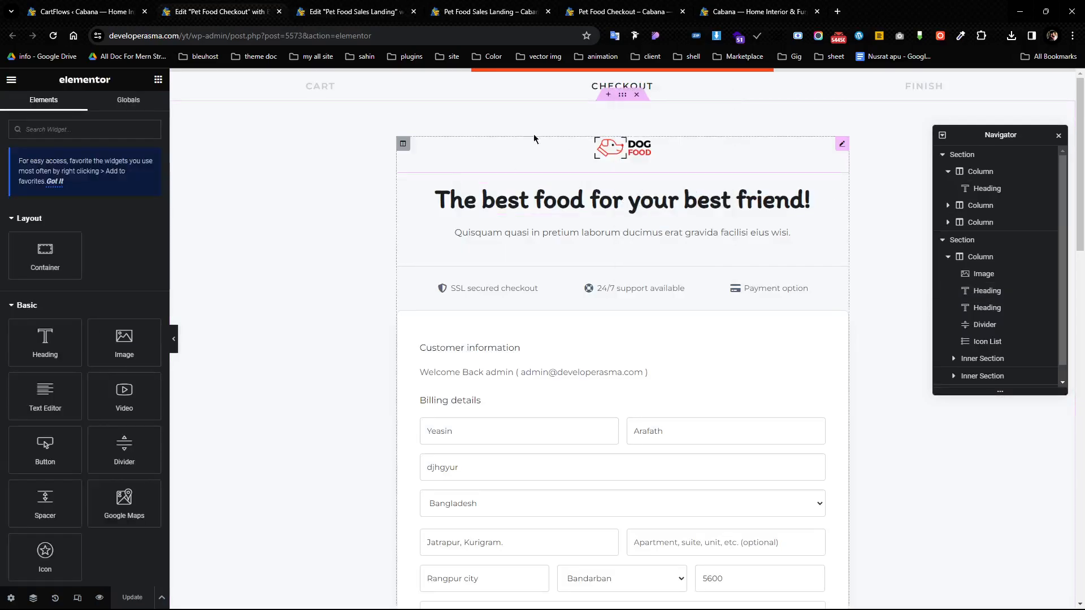
left_click(610, 96)
right_click(561, 156)
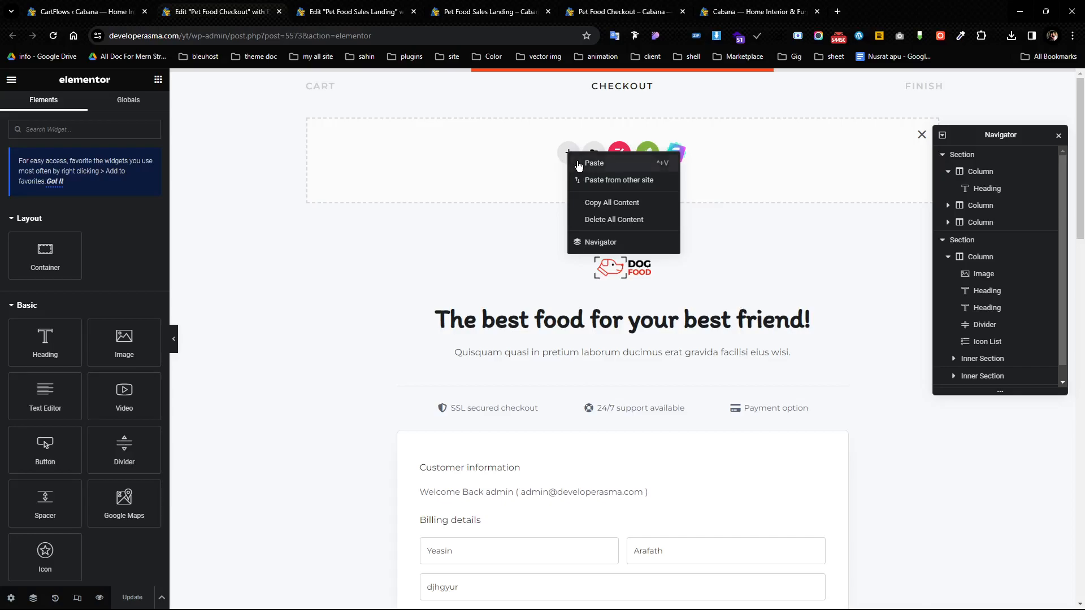
left_click(579, 161)
scroll(574, 274, "up", 2)
scroll(588, 226, "down", 12)
scroll(586, 332, "up", 14)
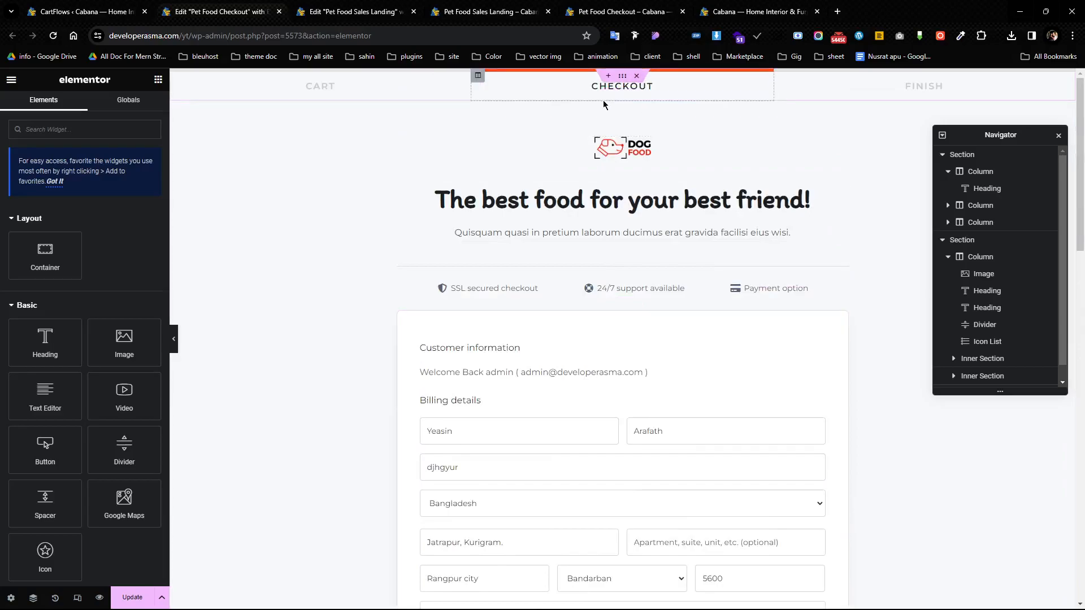
Try to paste the copied hero section above the checkout page's Cart/Checkout/Finish header.
left_click(607, 80)
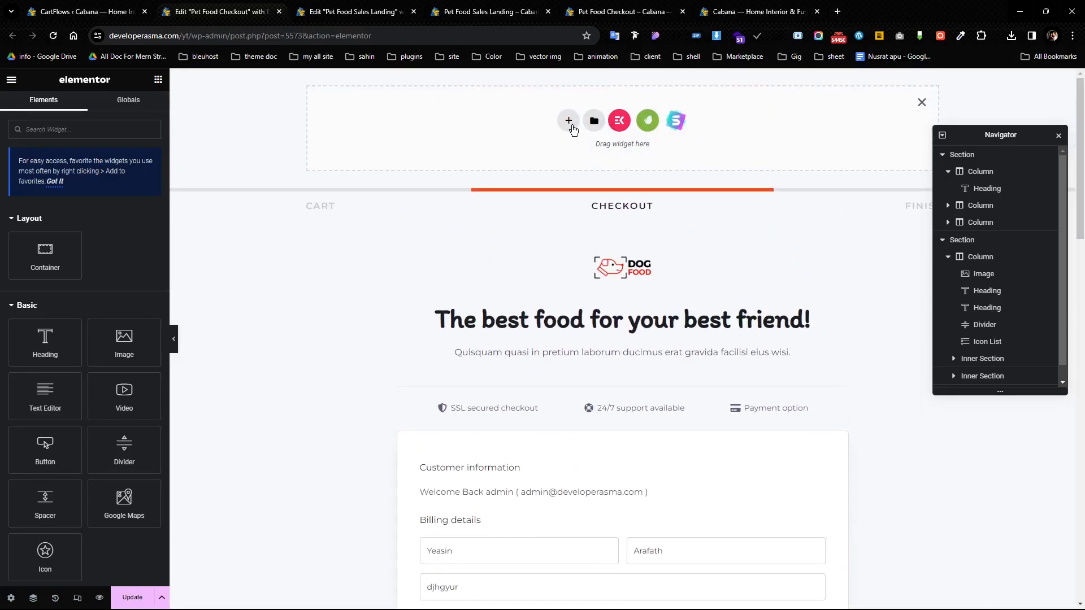
right_click(572, 128)
left_click(585, 137)
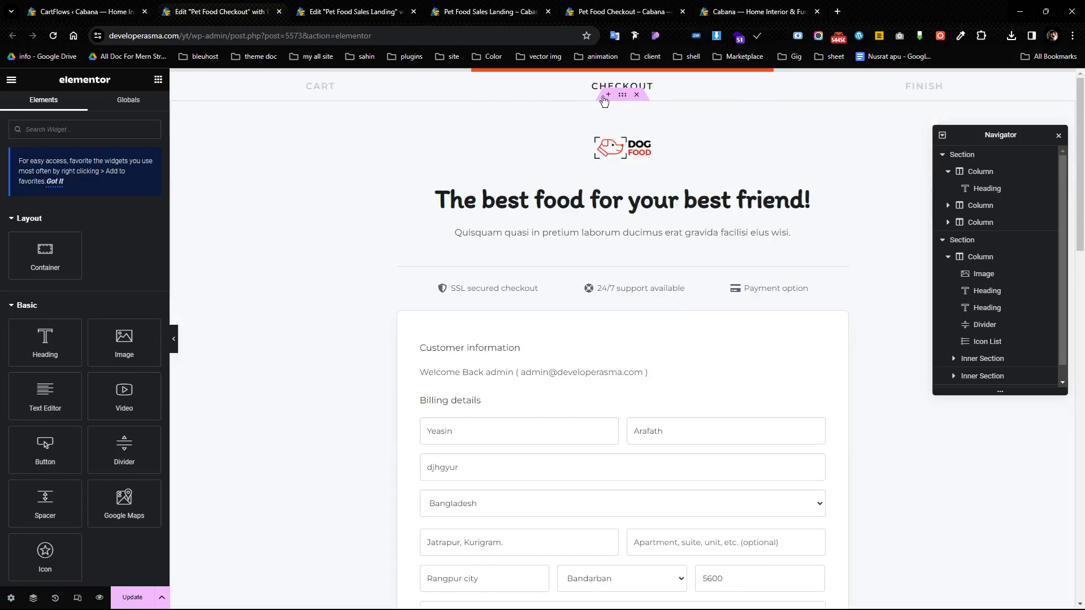
Add an empty single-column vertical container above the checkout page's Cart/Checkout/Finish header and open its context options.
left_click(607, 77)
left_click(567, 117)
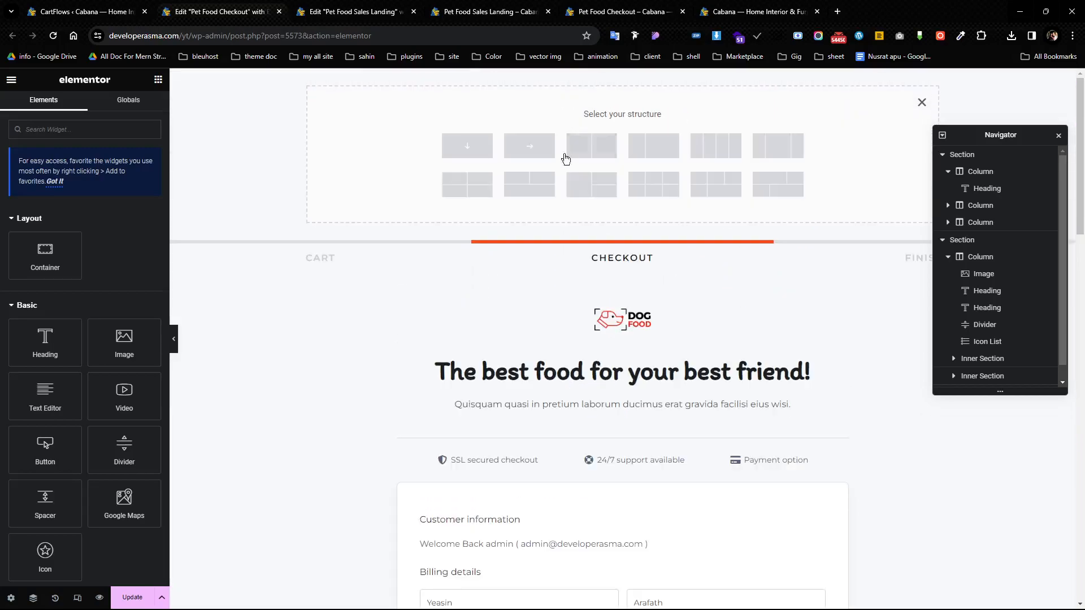
left_click(468, 148)
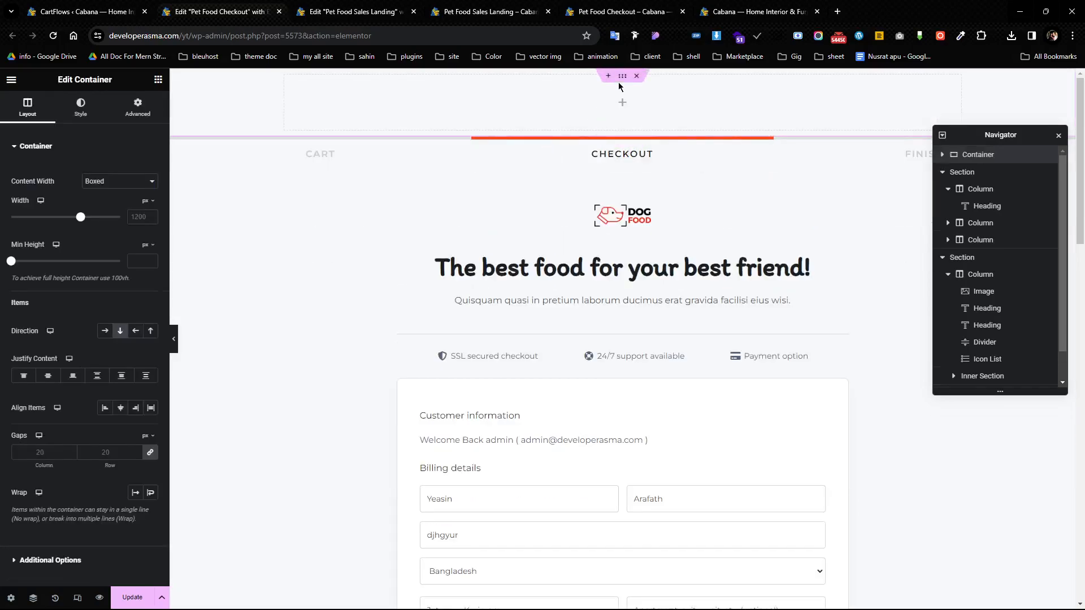
right_click(622, 78)
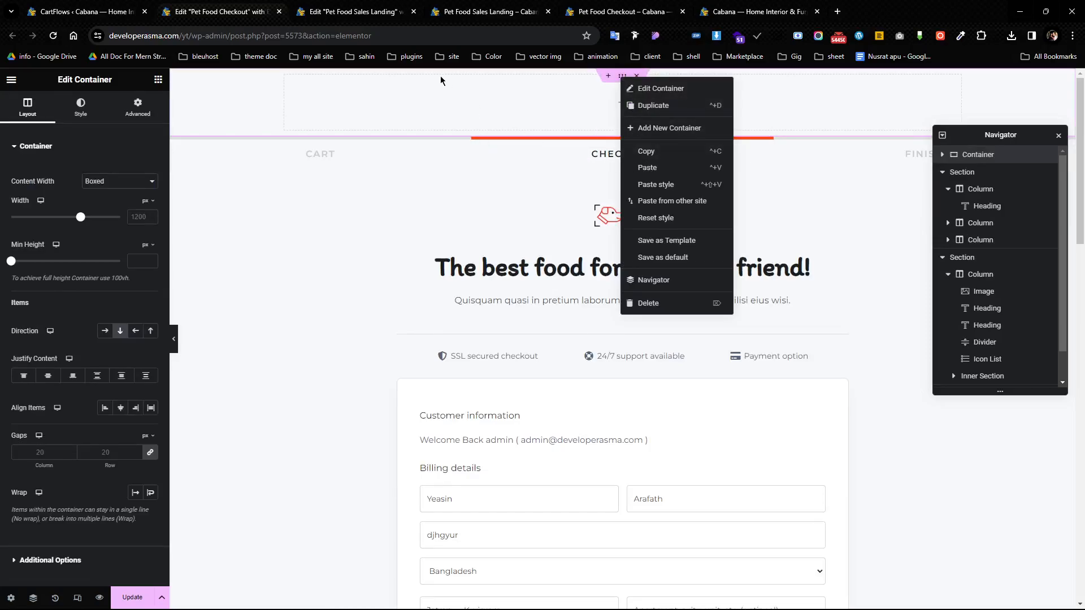
Return to the landing page editor and copy its hero section again.
left_click(330, 12)
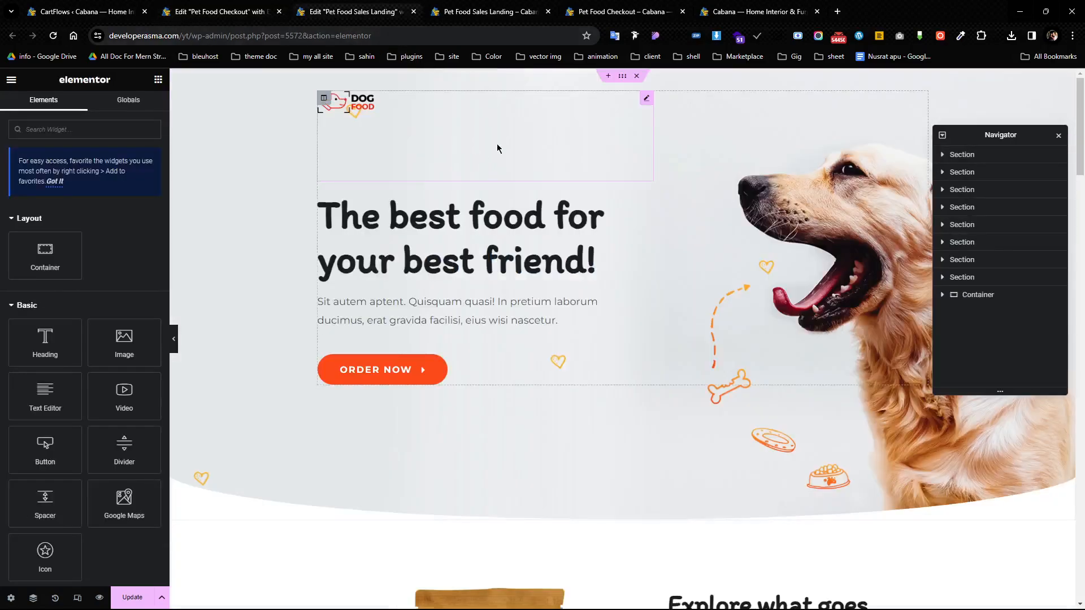
right_click(622, 78)
left_click(637, 133)
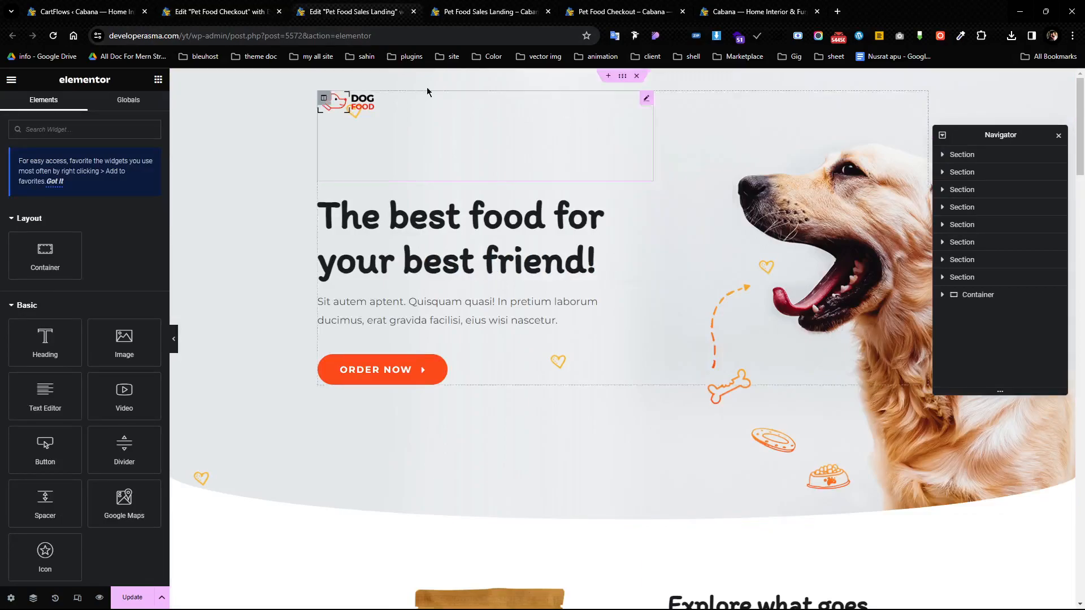
Try to paste the copied hero section into the empty container at the start of the checkout page.
left_click(239, 4)
left_click(620, 86)
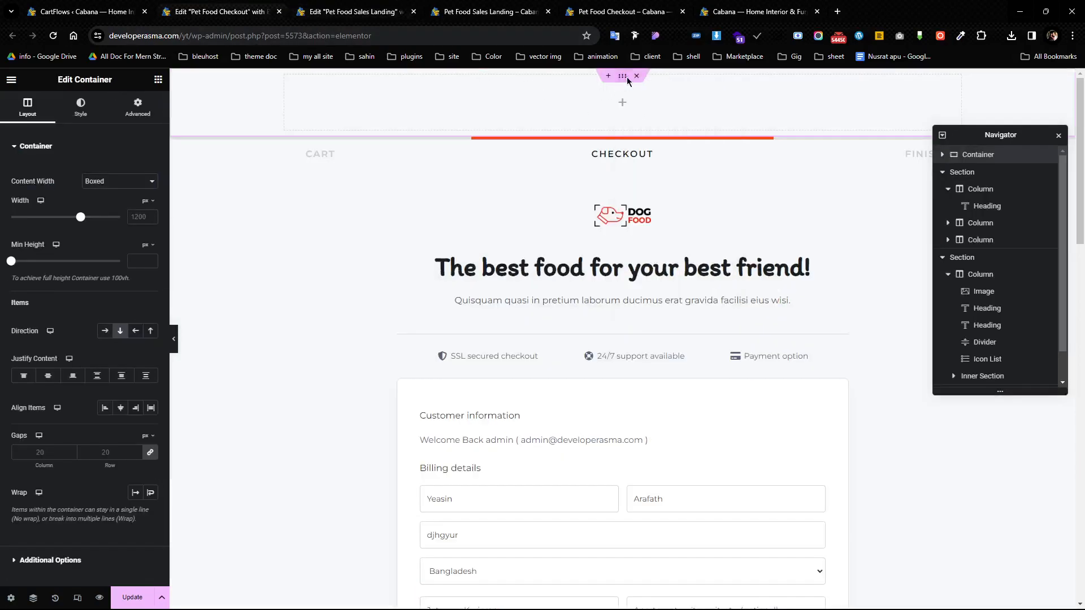
right_click(627, 82)
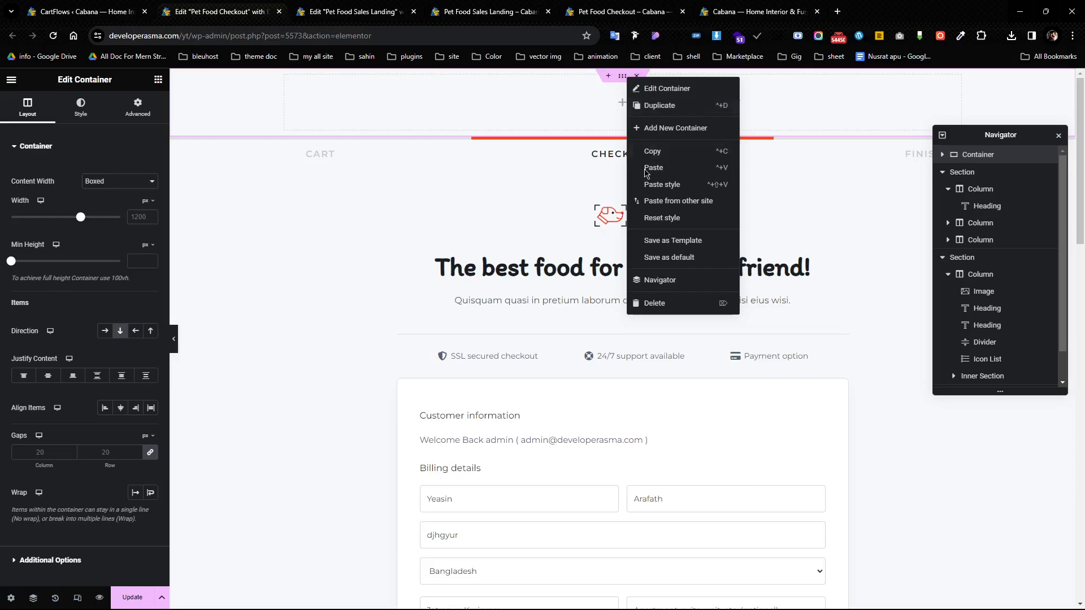
Copy the landing page hero's column and try to paste it into the checkout page's empty container.
left_click(353, 11)
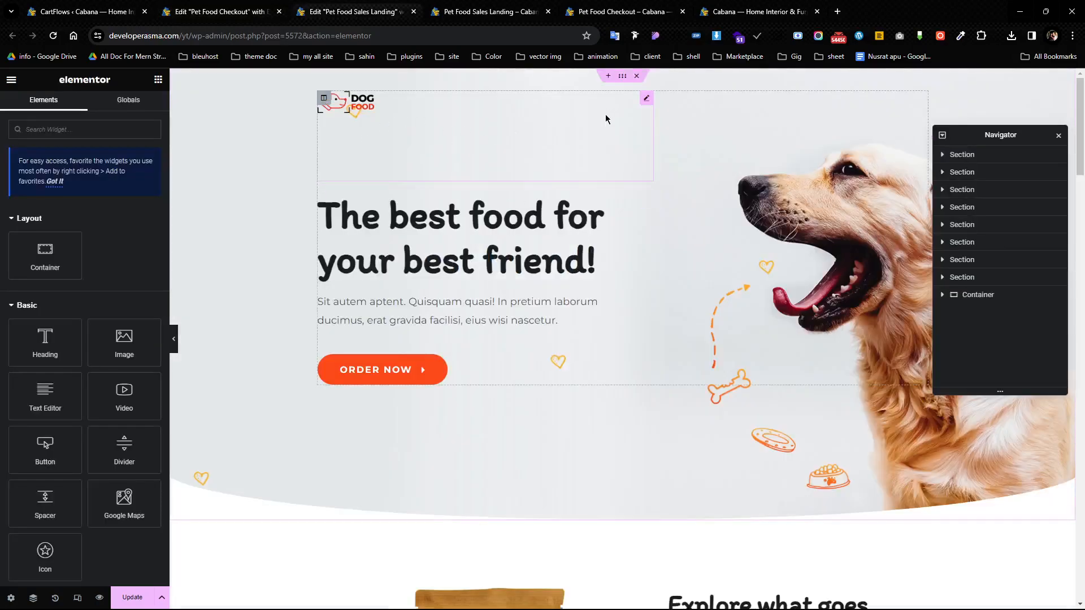
right_click(323, 98)
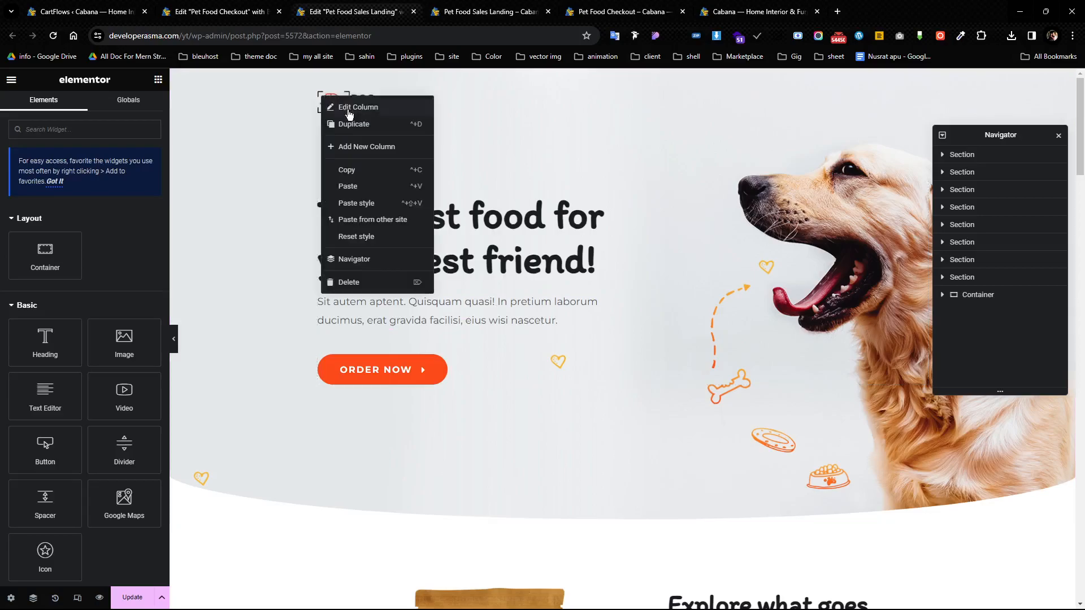
left_click(341, 174)
left_click(220, 11)
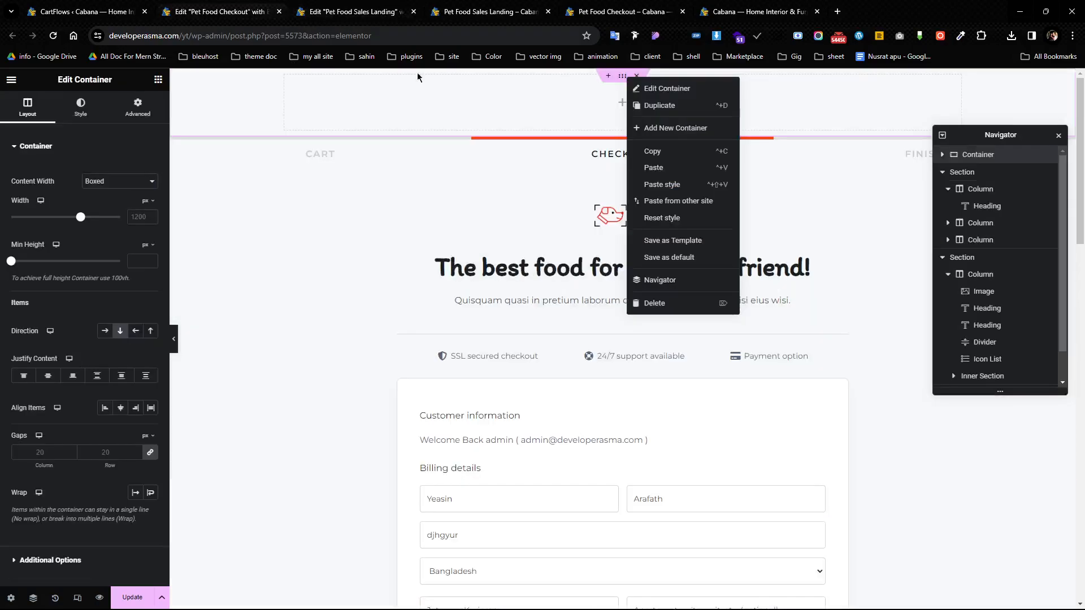
right_click(568, 106)
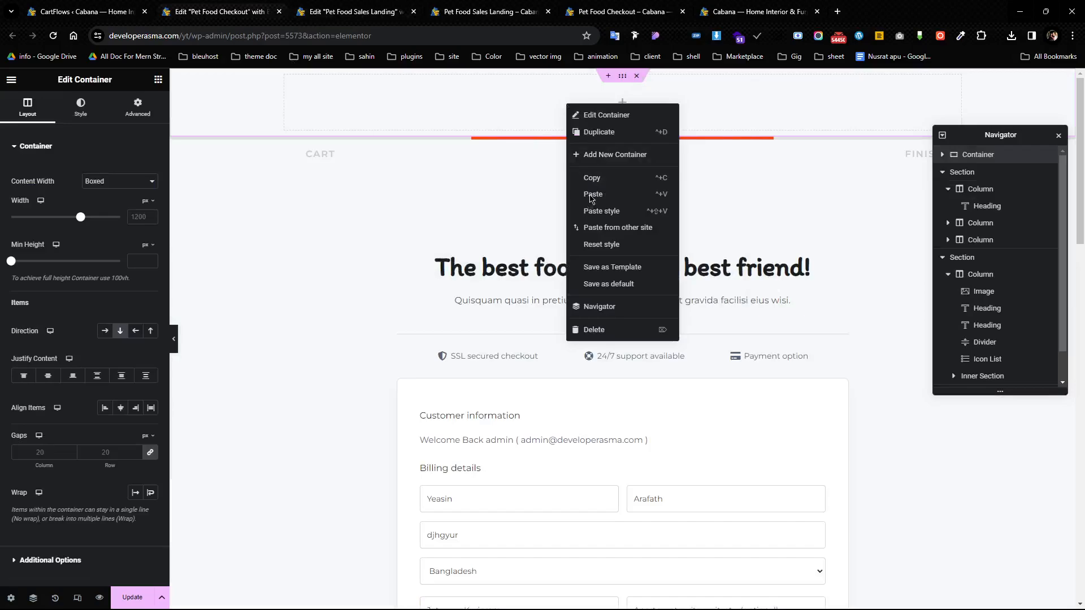
Save the landing page's hero section to the template library under the name 1.
left_click(353, 11)
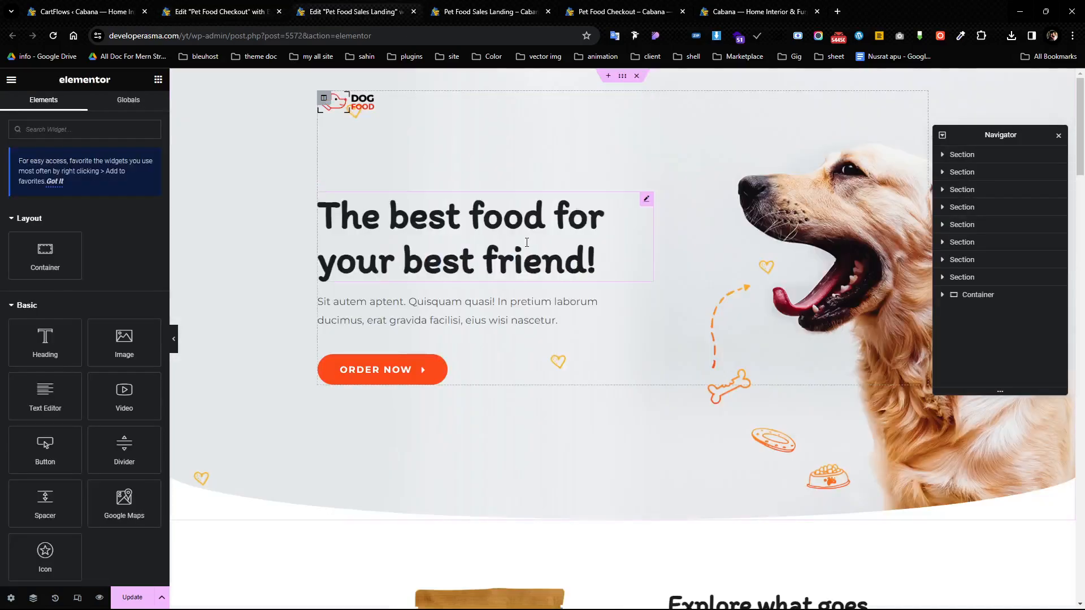
scroll(650, 316, "down", 7)
scroll(593, 395, "up", 7)
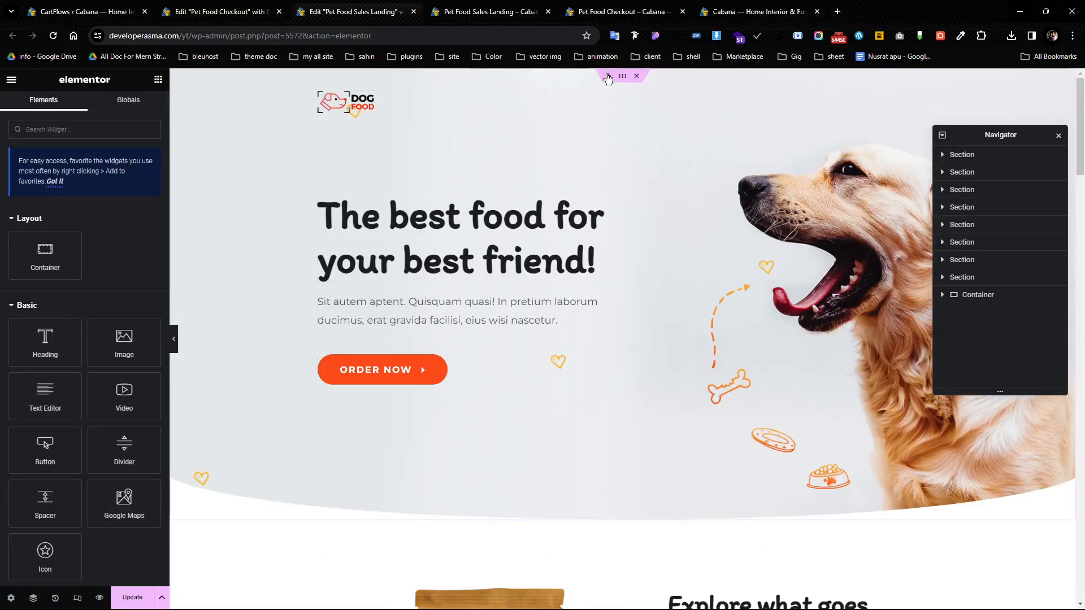
left_click(606, 75)
left_click(570, 120)
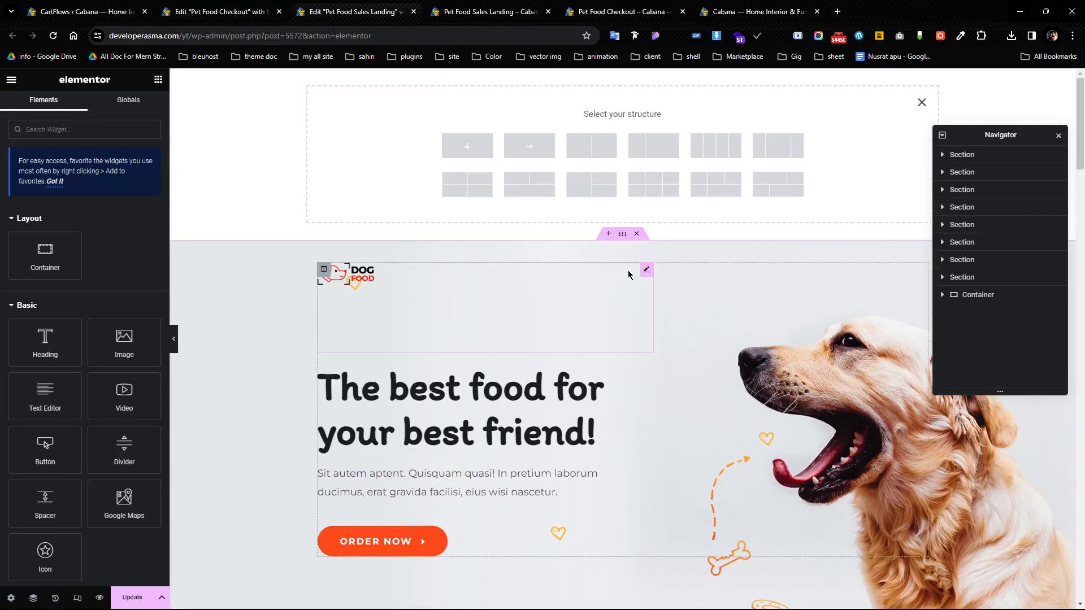
right_click(625, 242)
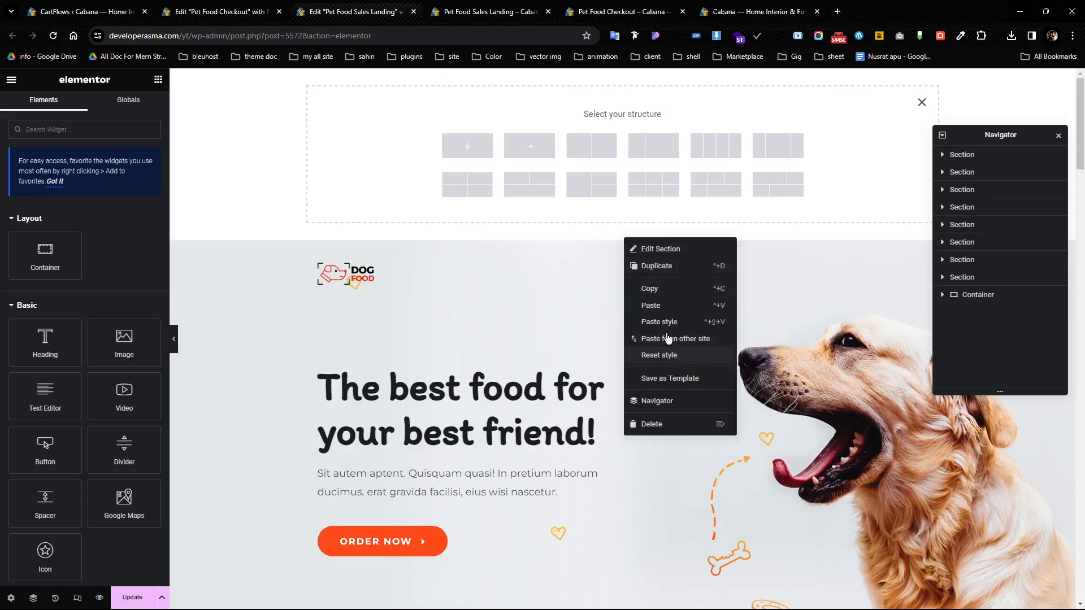
left_click(672, 379)
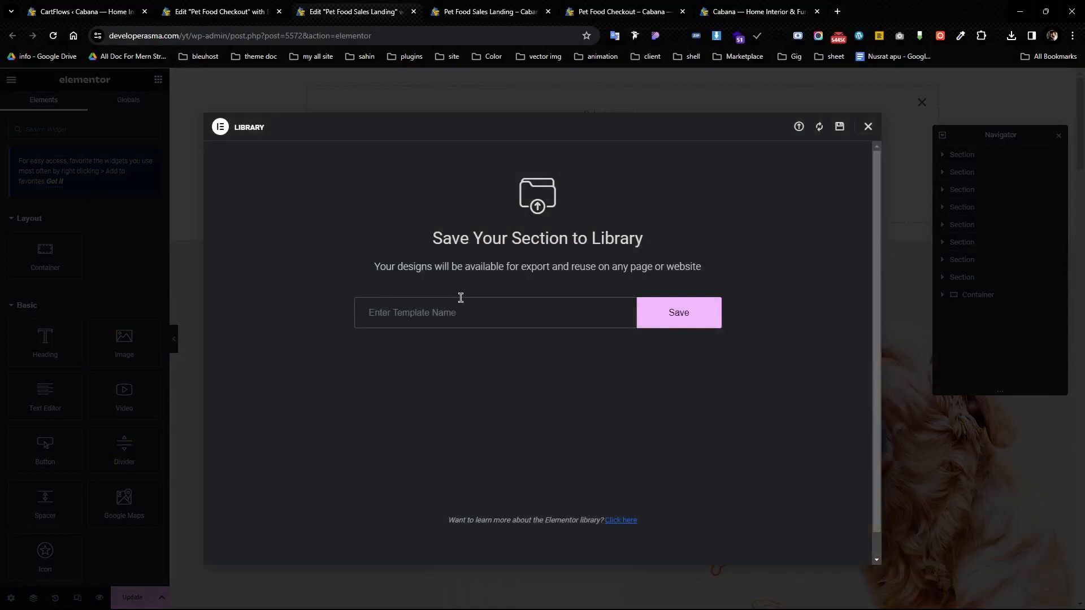
type("1")
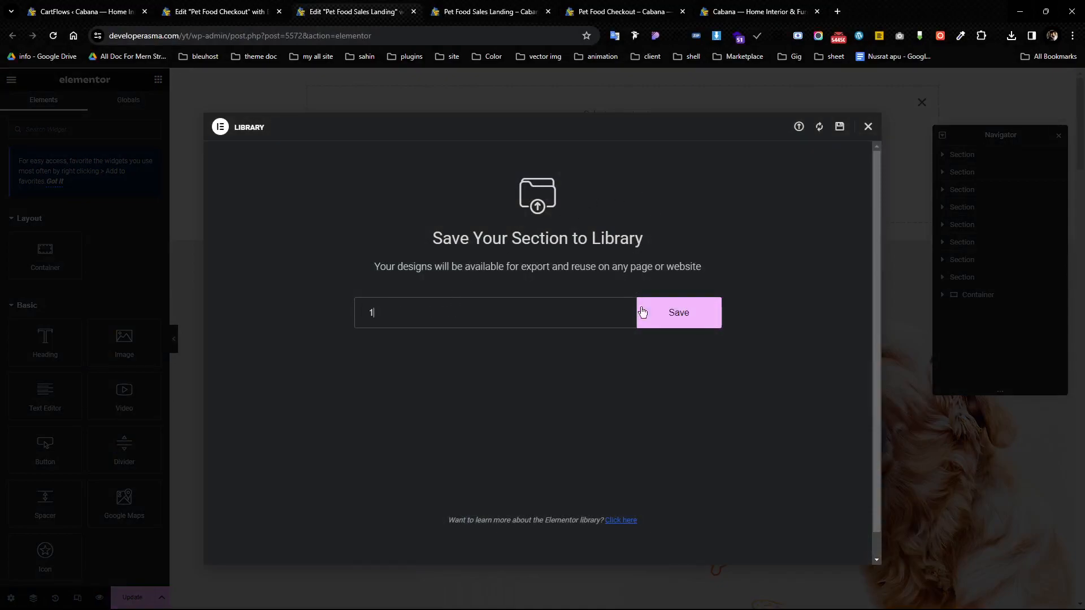
left_click(655, 319)
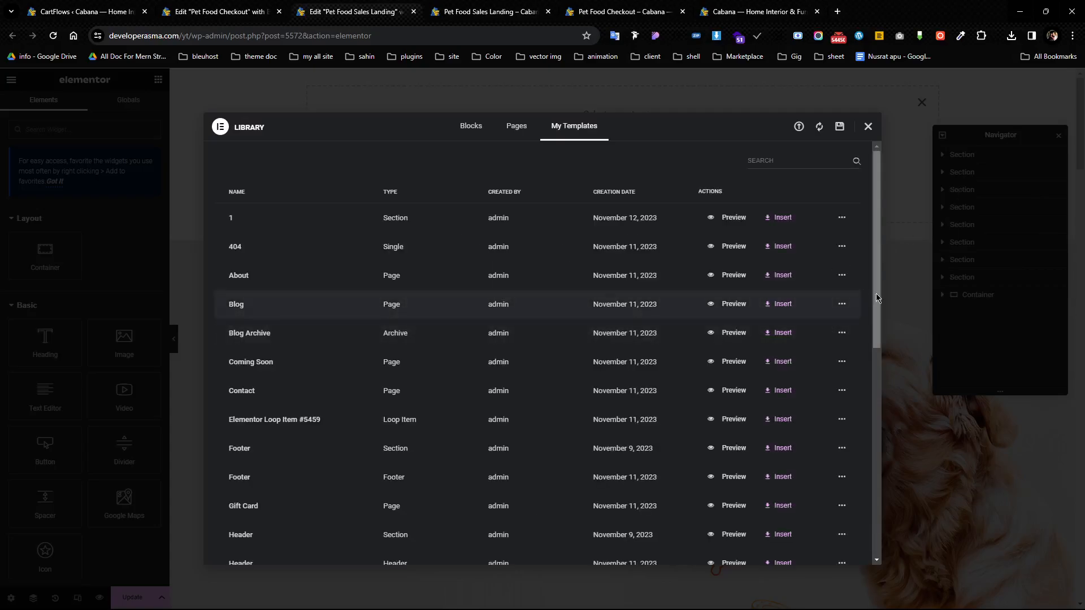
Reload the Pet Food Checkout editor, discarding its unsaved changes.
left_click(468, 11)
left_click(229, 10)
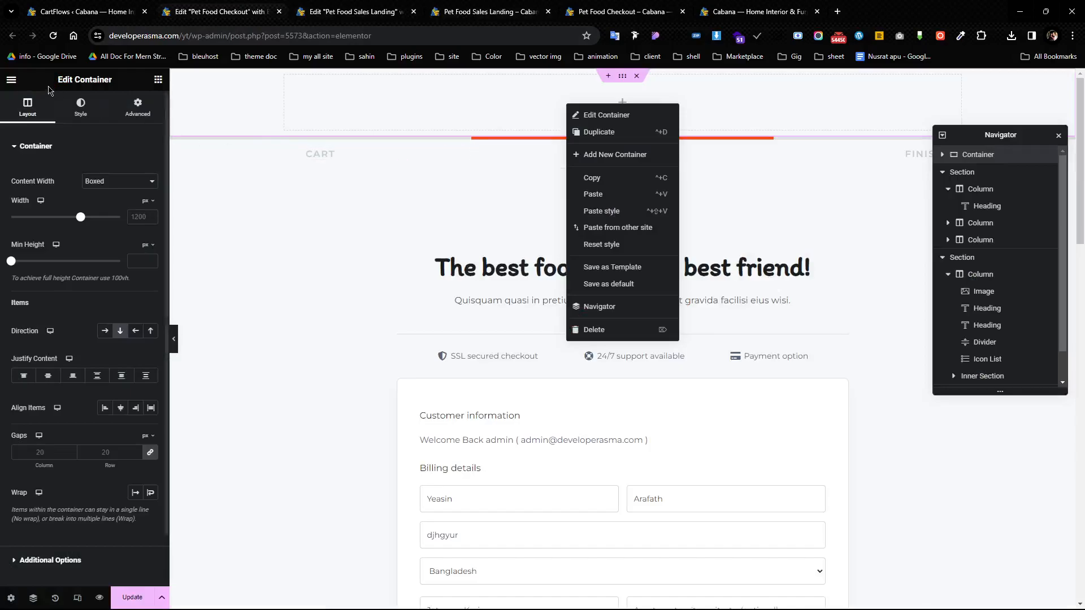
left_click(52, 36)
left_click(600, 109)
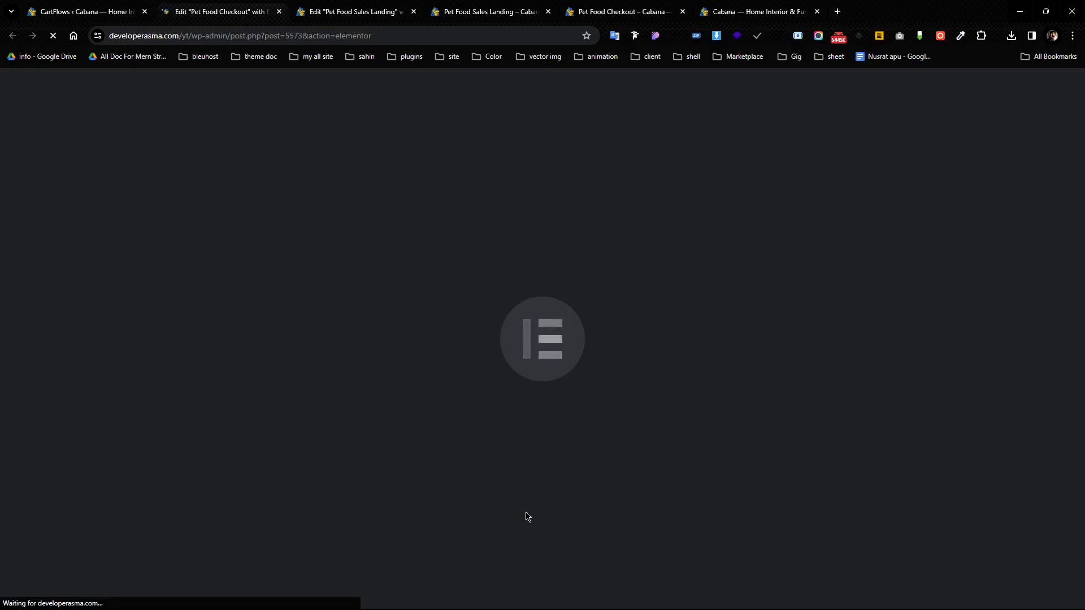
Review the saved templates in the landing page's library, close the library and return to the checkout editor.
left_click(373, 7)
scroll(683, 229, "down", 2)
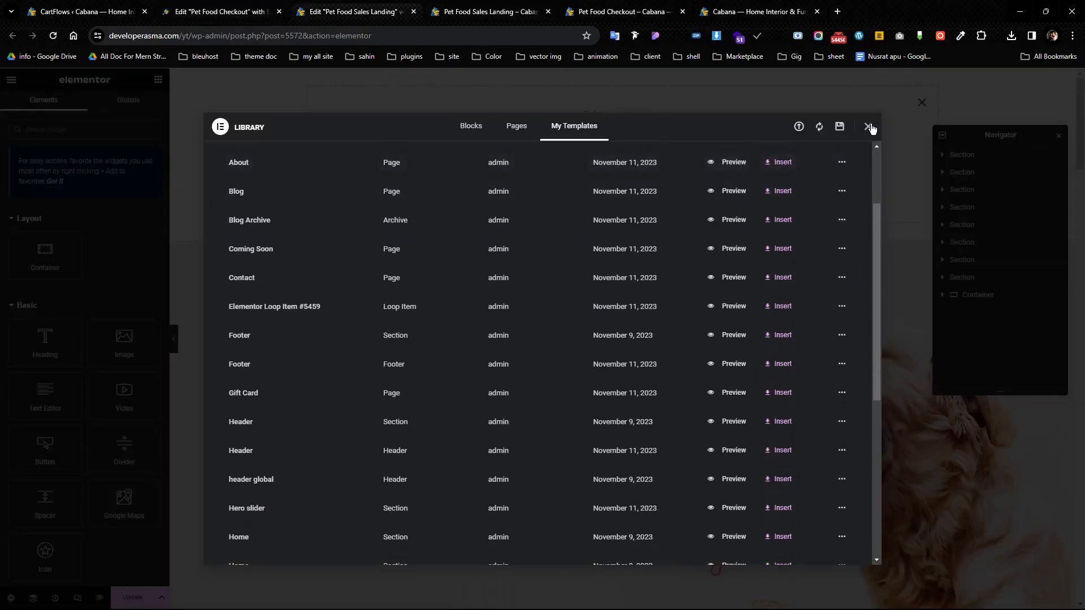
scroll(436, 378, "up", 2)
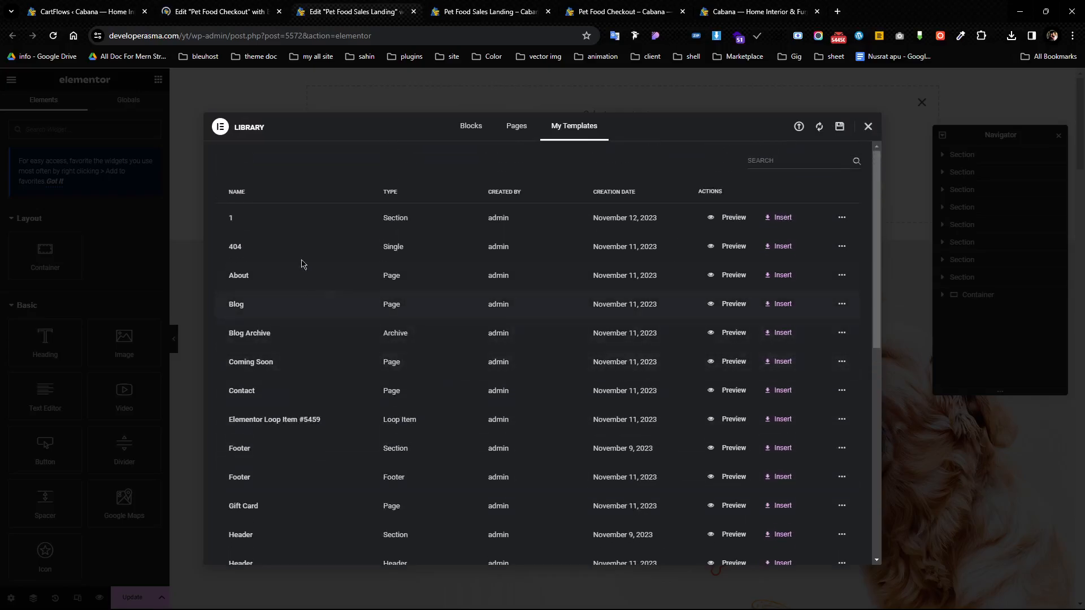
scroll(314, 300, "down", 8)
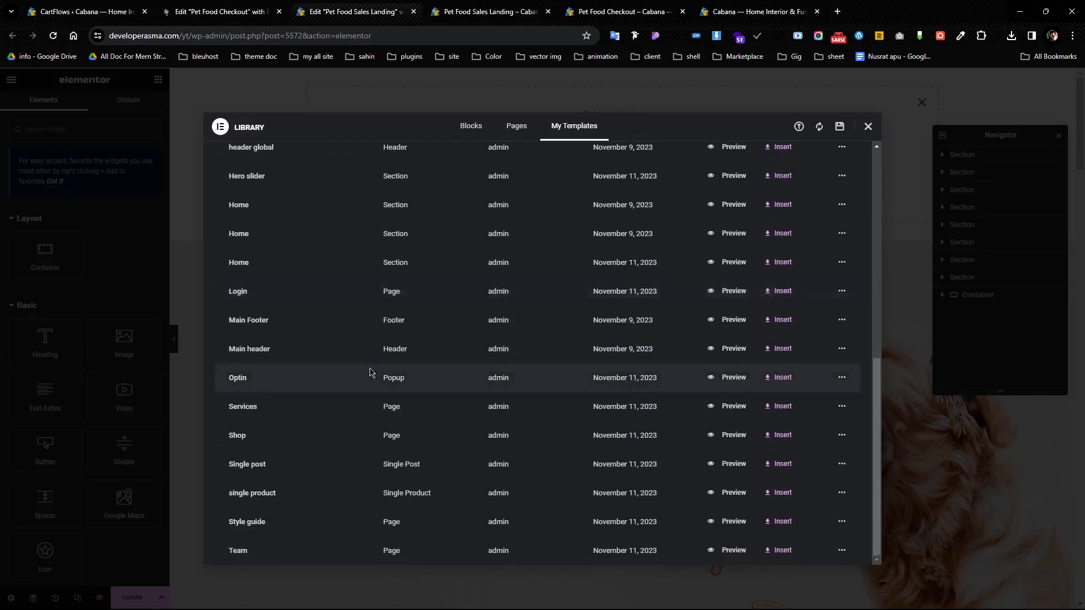
left_click(869, 127)
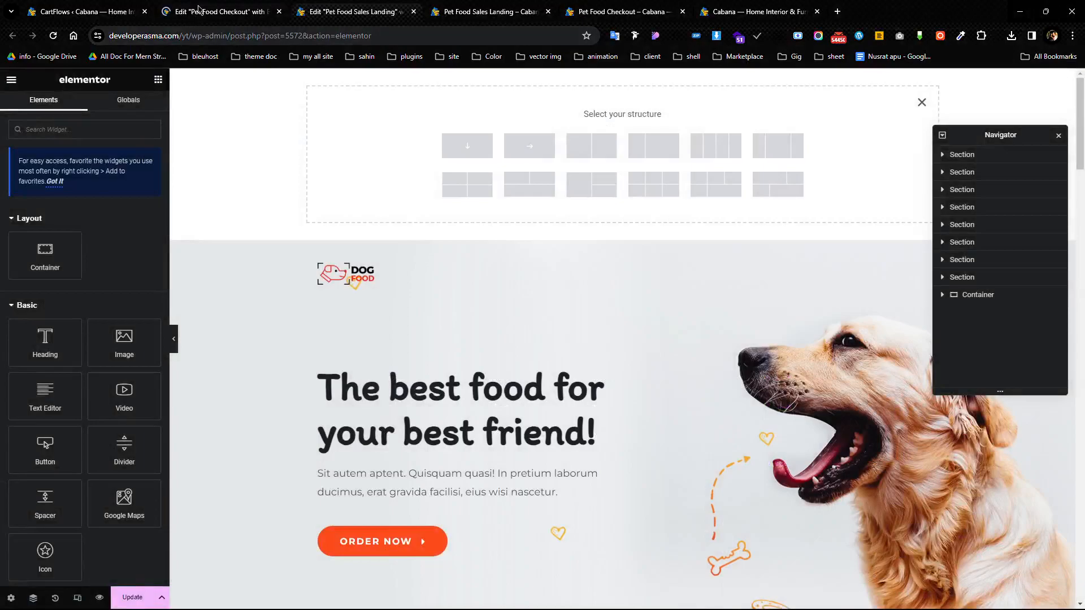
left_click(199, 9)
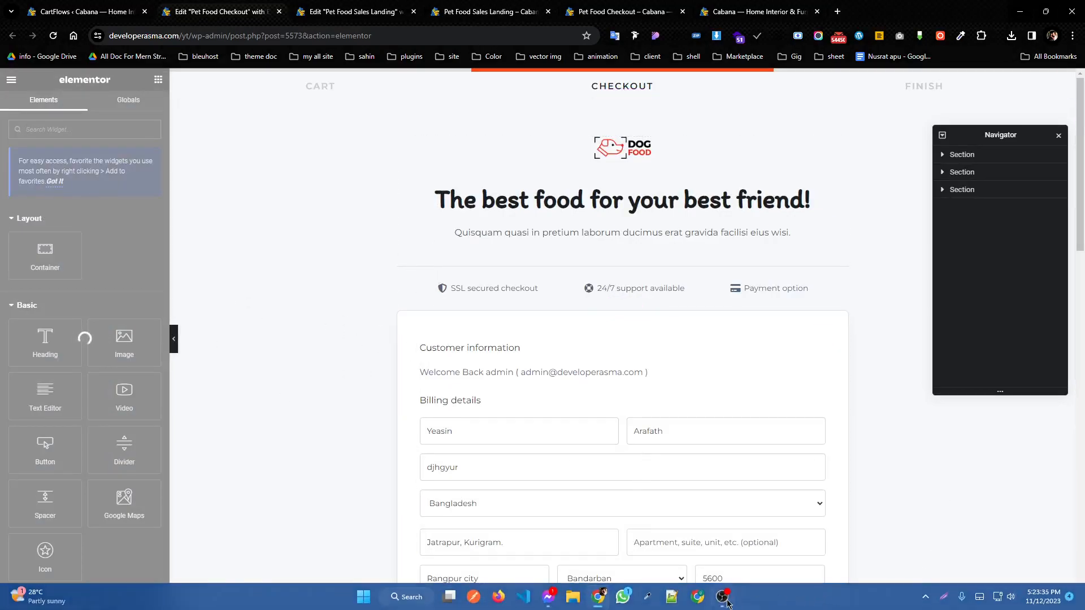
left_click(724, 597)
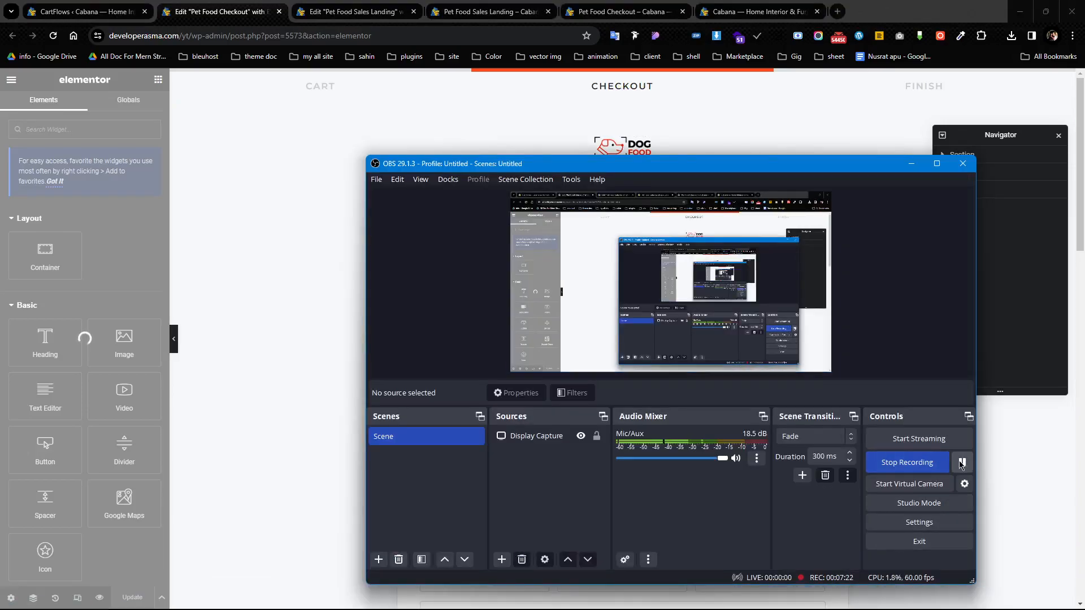
left_click(329, 399)
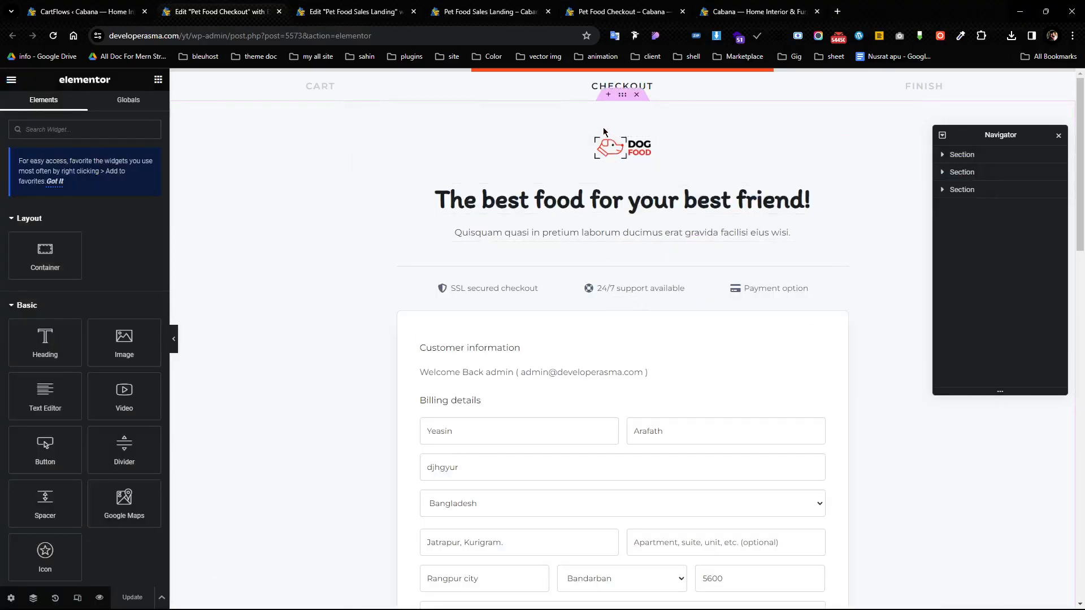
Insert the saved section template 1 between the checkout page's Cart/Checkout/Finish header and the logo section.
left_click(609, 96)
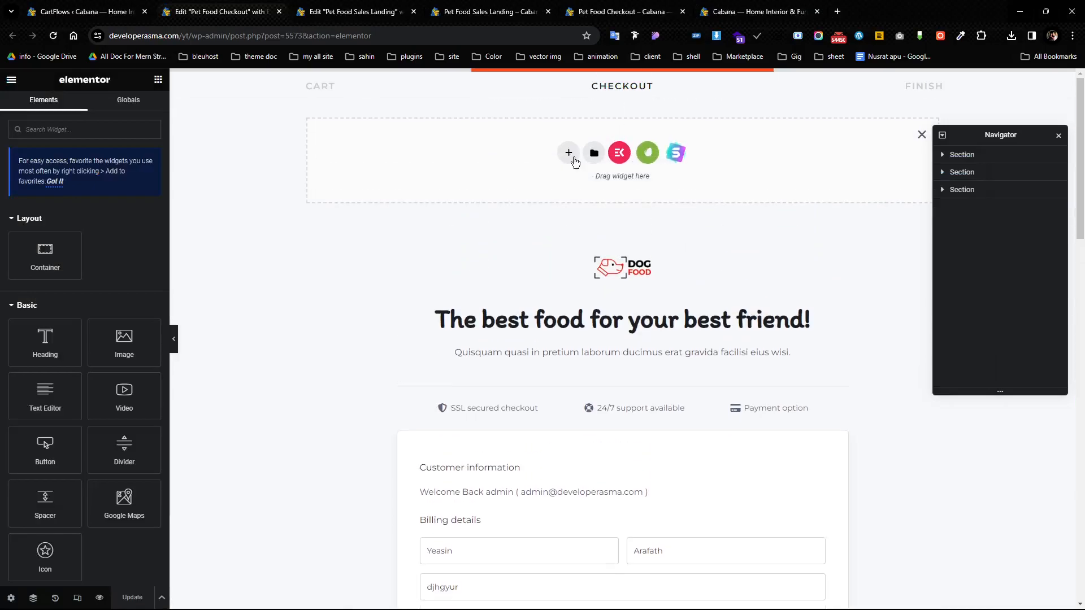
left_click(591, 156)
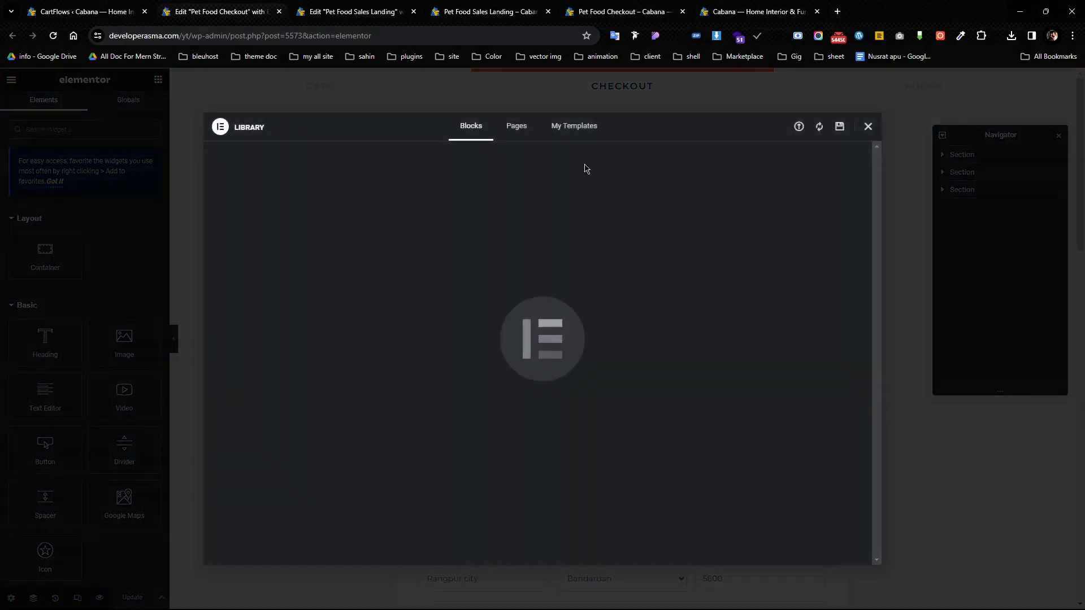
left_click(557, 137)
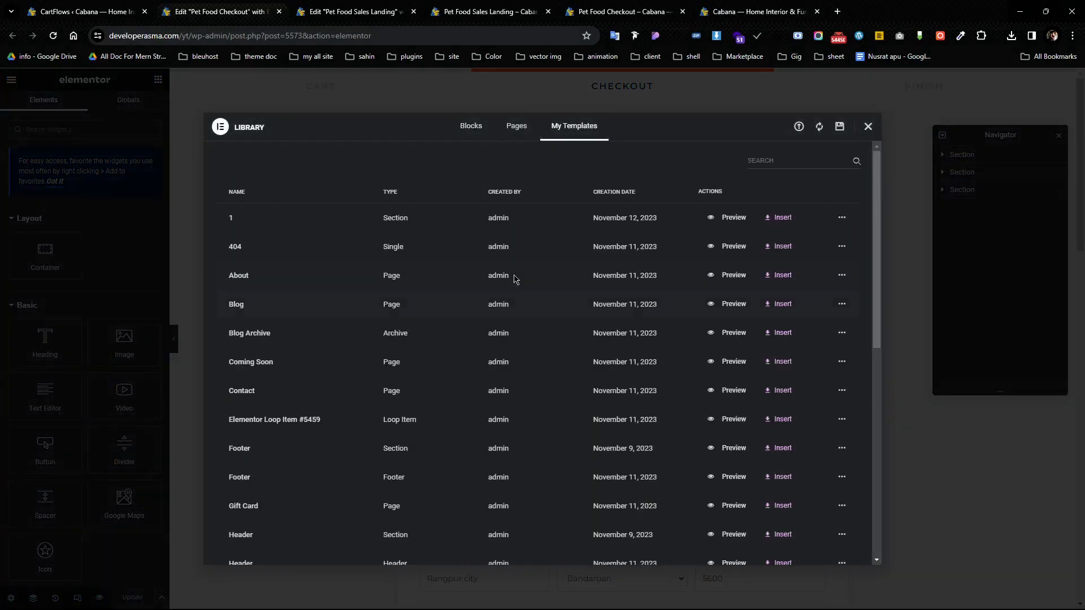
left_click(791, 222)
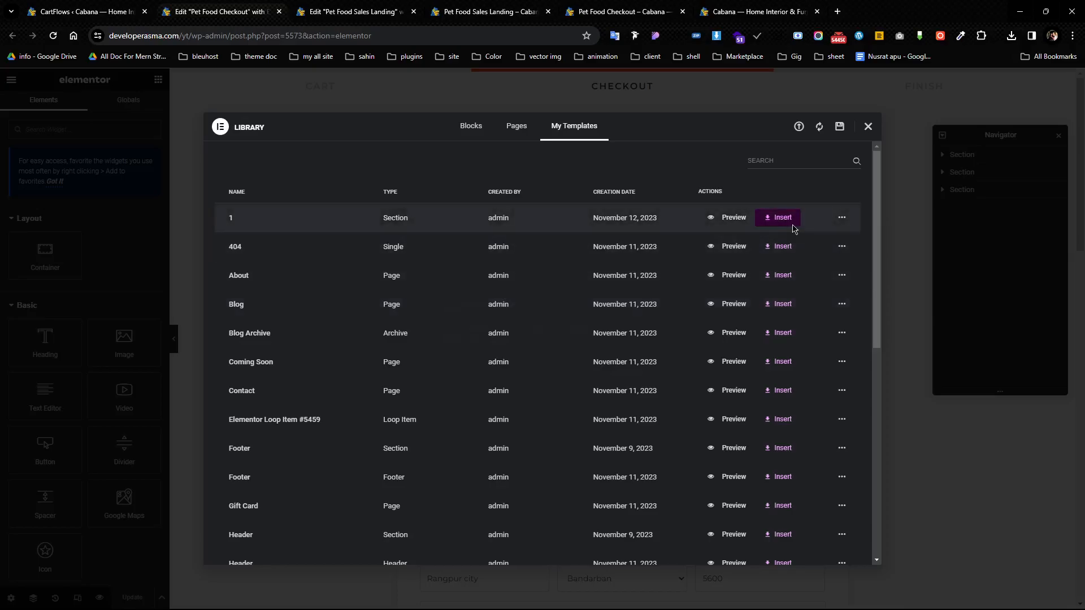
left_click(626, 366)
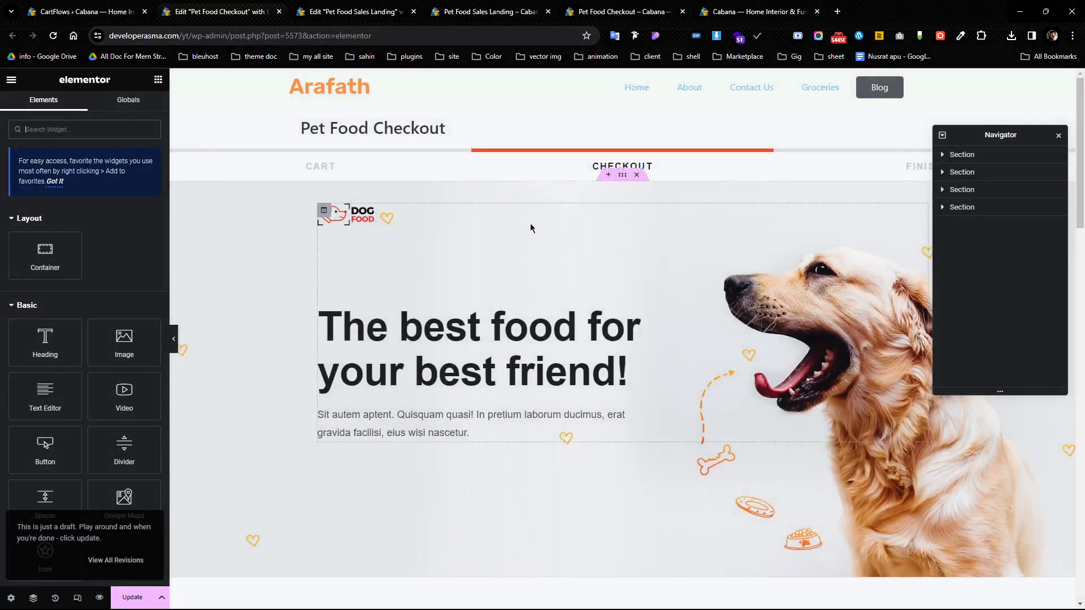
Examine the inserted hero section and how the page continues down to the checkout form.
scroll(515, 231, "down", 7)
scroll(714, 317, "up", 2)
scroll(715, 320, "up", 5)
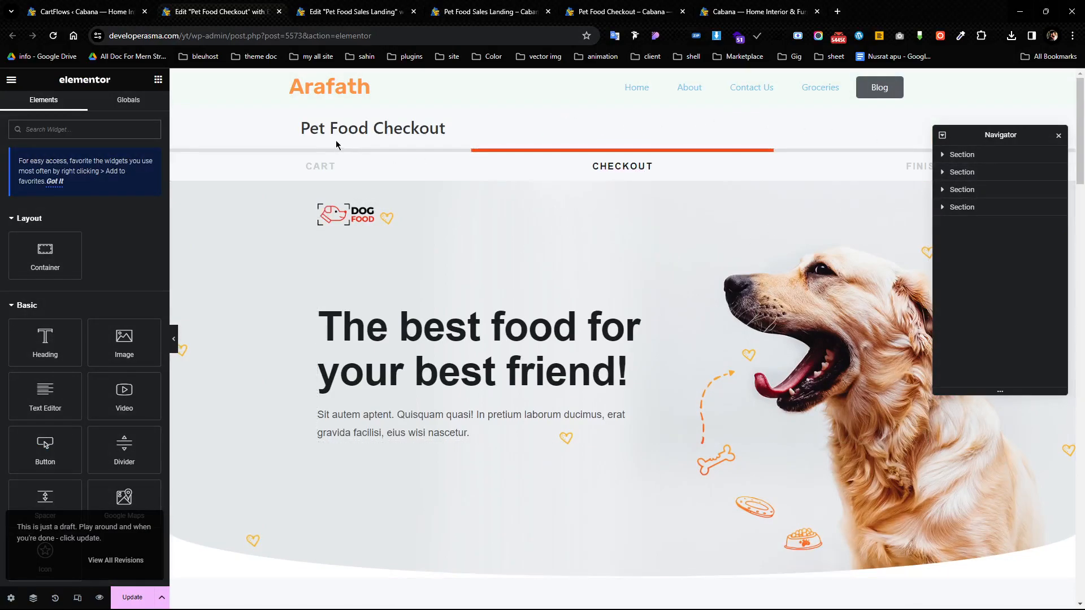
scroll(577, 235, "down", 10)
scroll(722, 514, "up", 5)
scroll(692, 365, "down", 5)
scroll(693, 364, "up", 5)
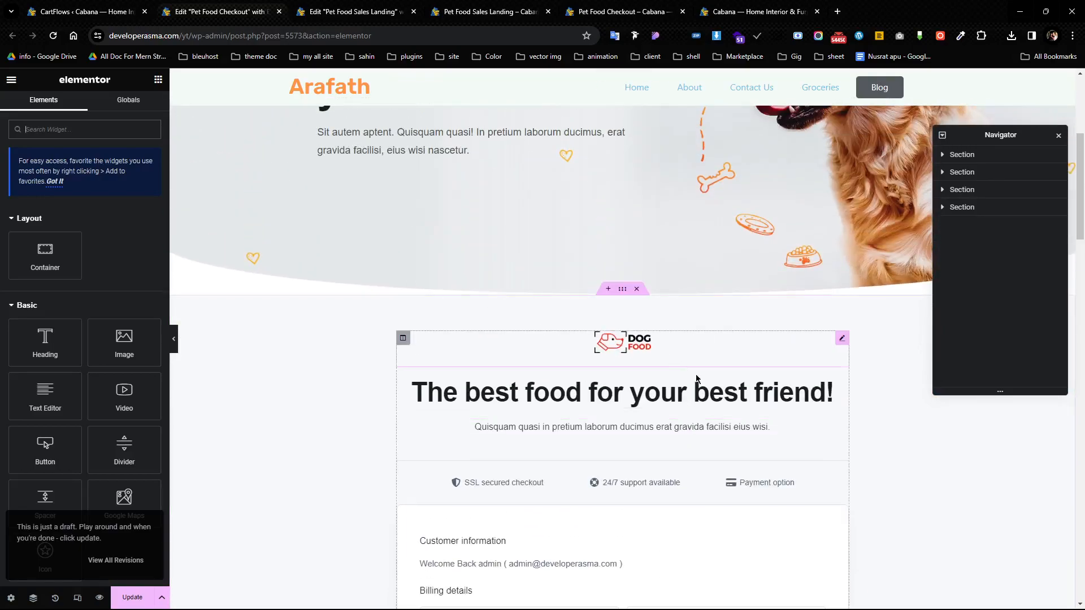
scroll(825, 458, "down", 1)
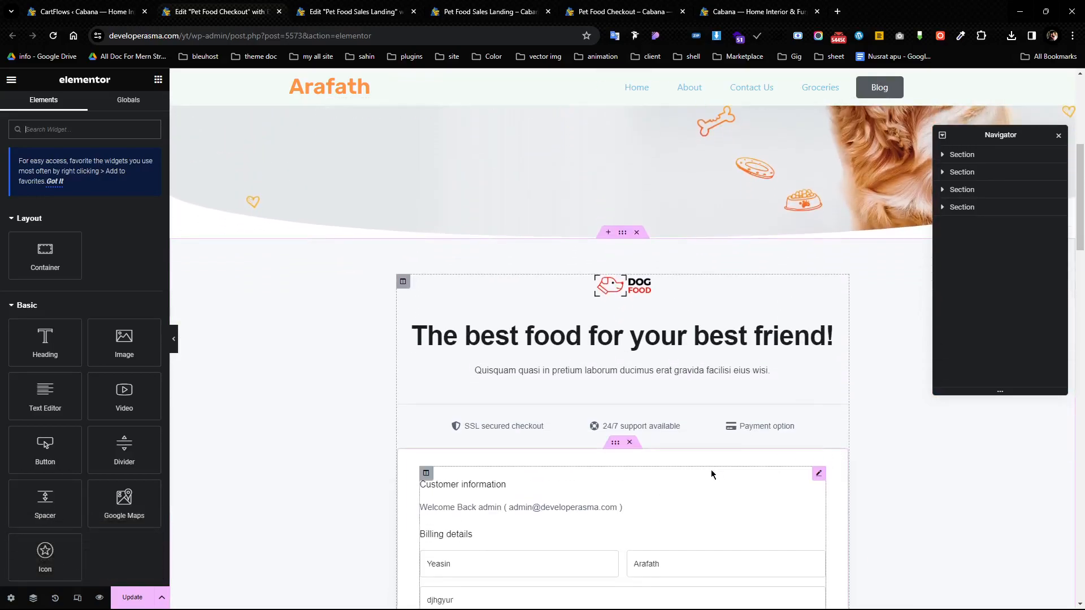
Set the checkout form's layout to Modern Checkout and review the resulting form down to the order button.
left_click(807, 477)
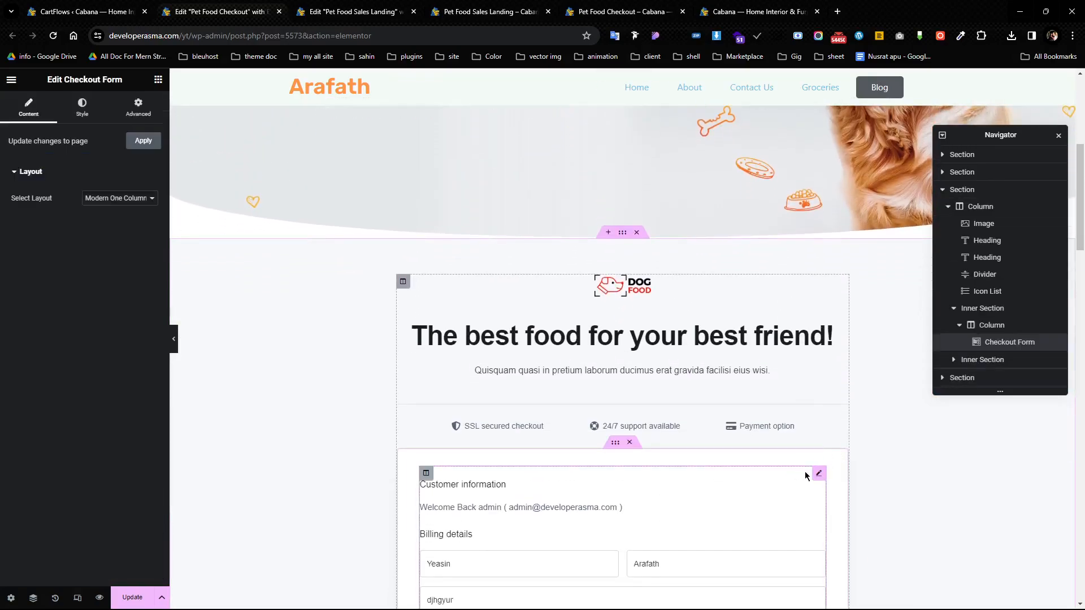
left_click(69, 111)
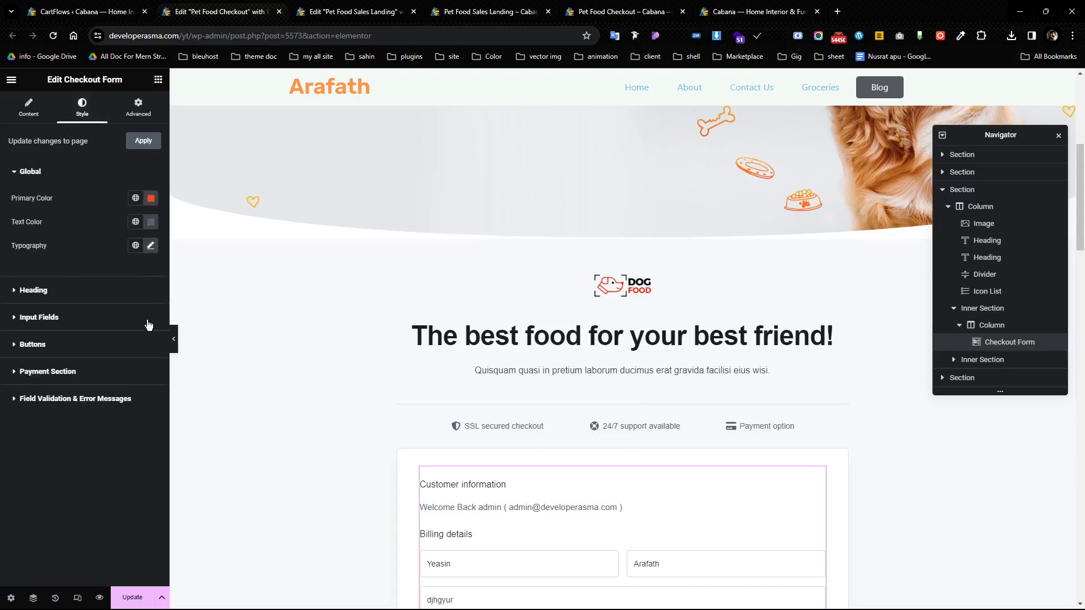
left_click(28, 108)
left_click(119, 197)
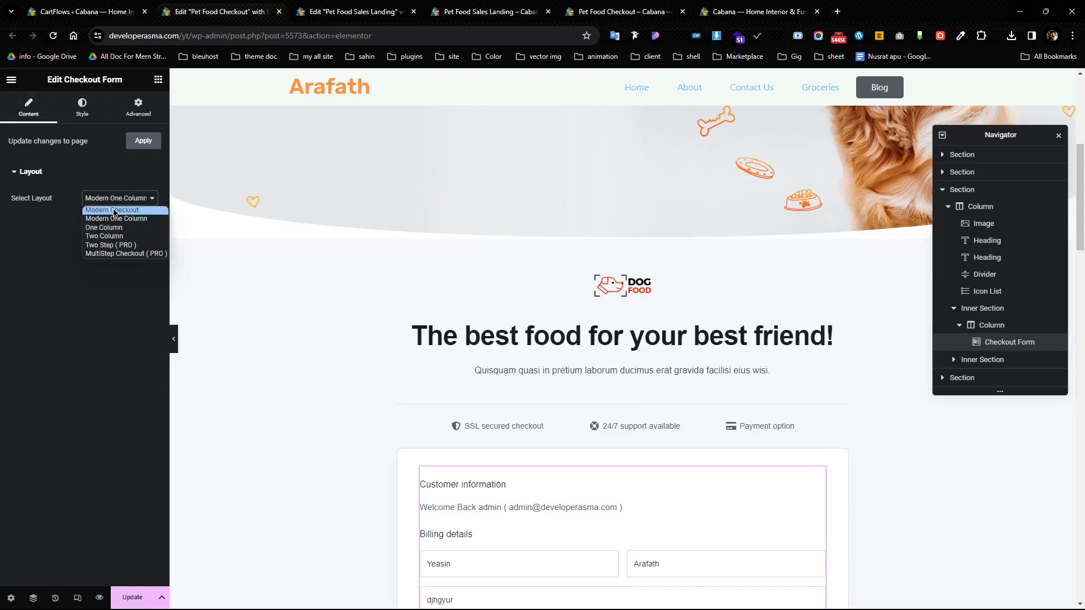
left_click(112, 210)
scroll(508, 299, "down", 4)
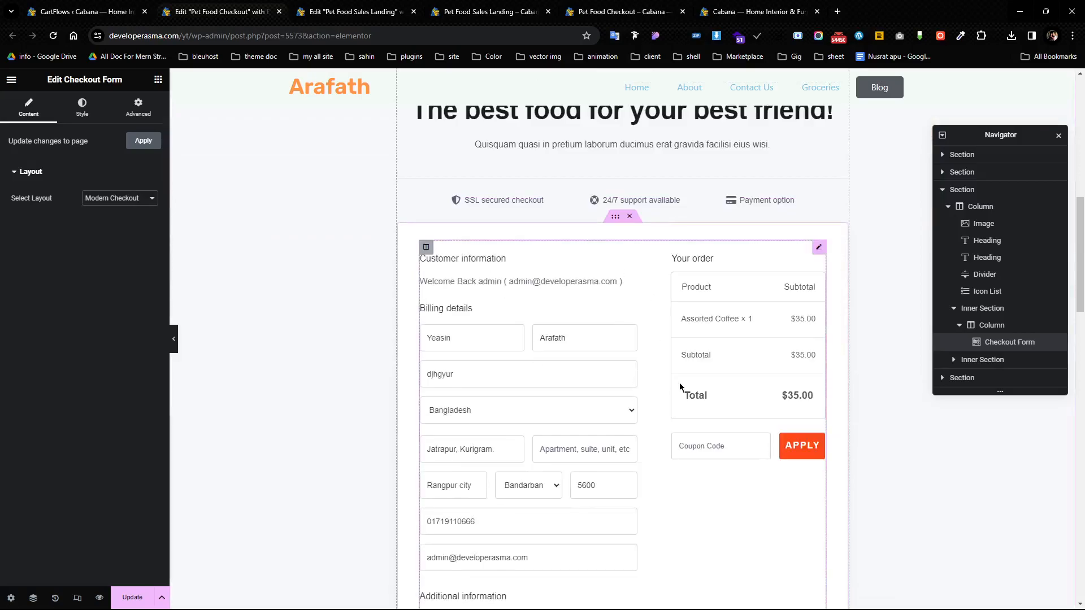
scroll(802, 501, "down", 5)
scroll(678, 462, "up", 2)
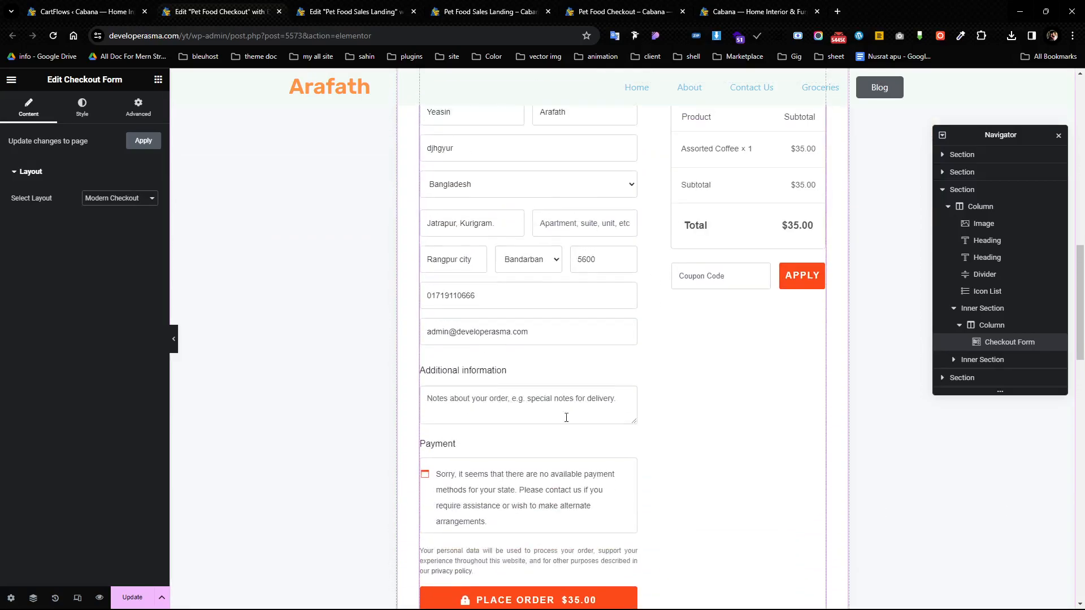
Try the Modern One Column layout on the checkout form and look over the result down the page.
left_click(110, 197)
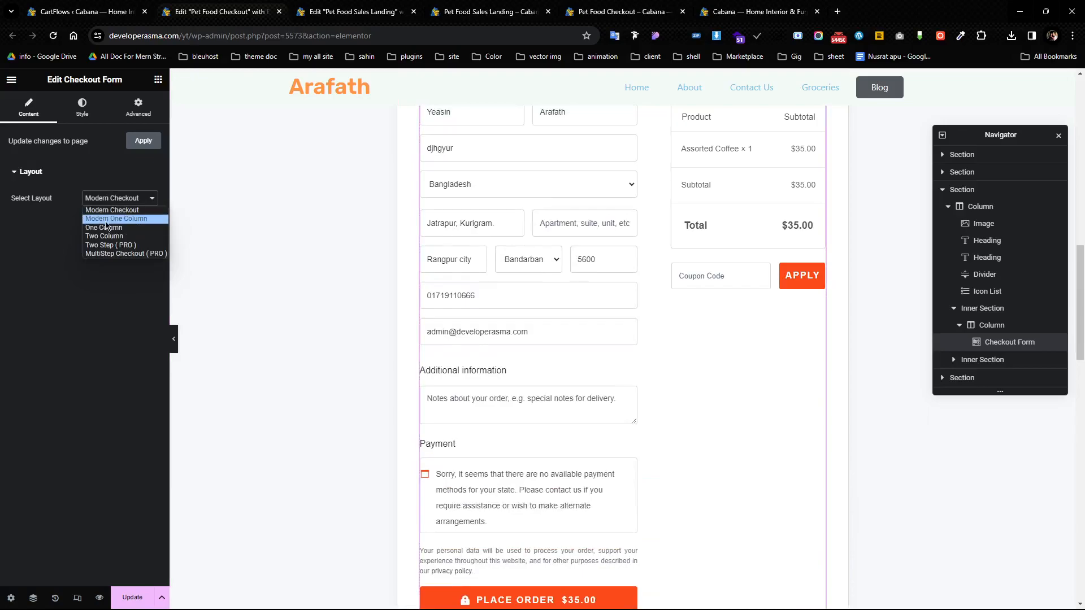
left_click(111, 218)
scroll(591, 298, "down", 7)
scroll(531, 298, "up", 9)
Try the One Column and Two Step (PRO) layouts on the checkout form.
left_click(105, 208)
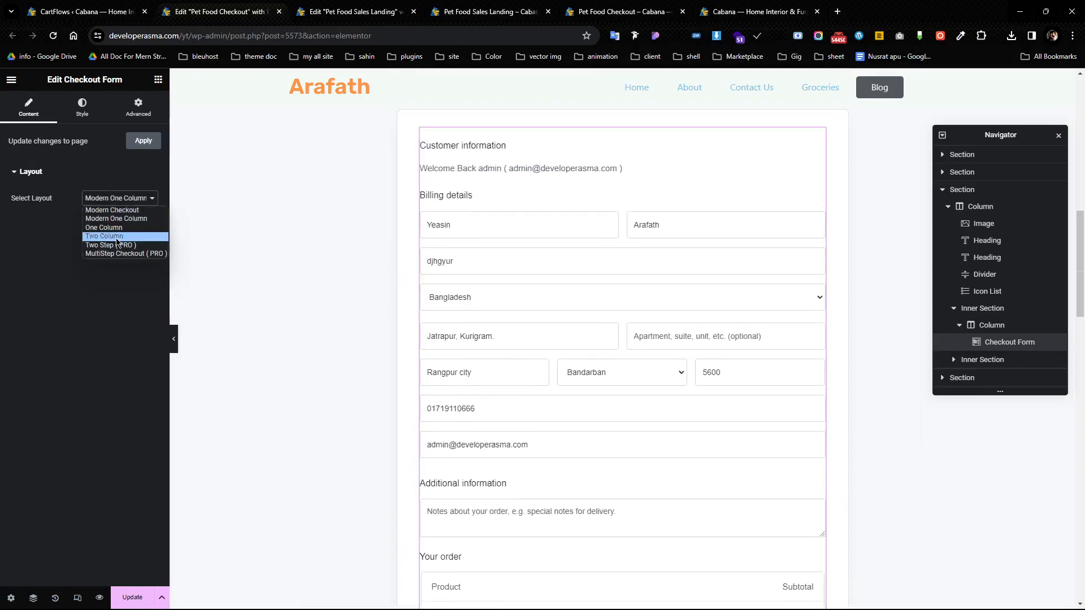
left_click(115, 228)
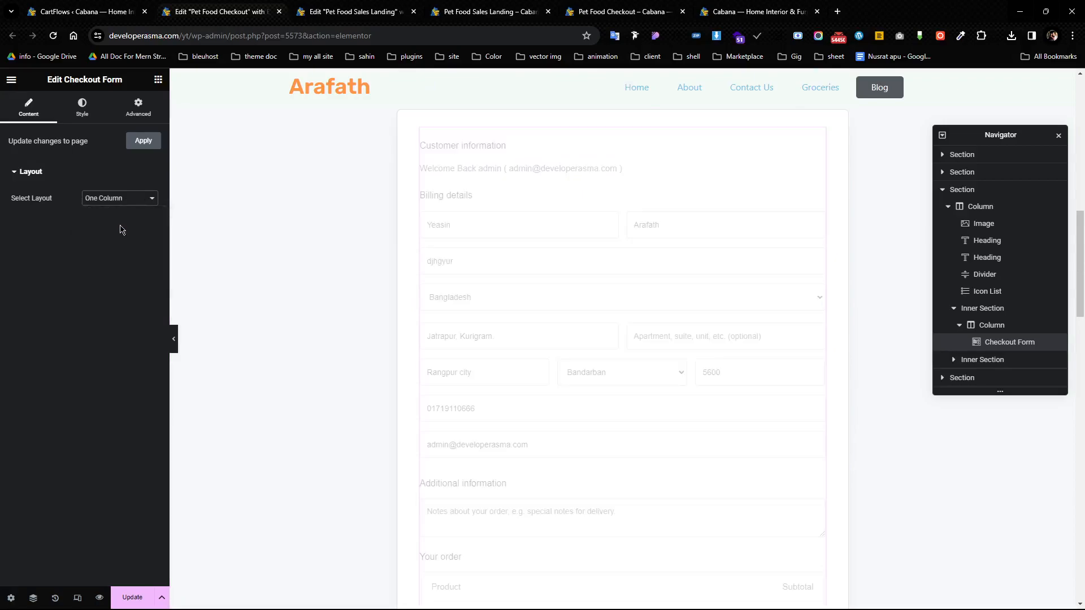
left_click(128, 208)
left_click(123, 244)
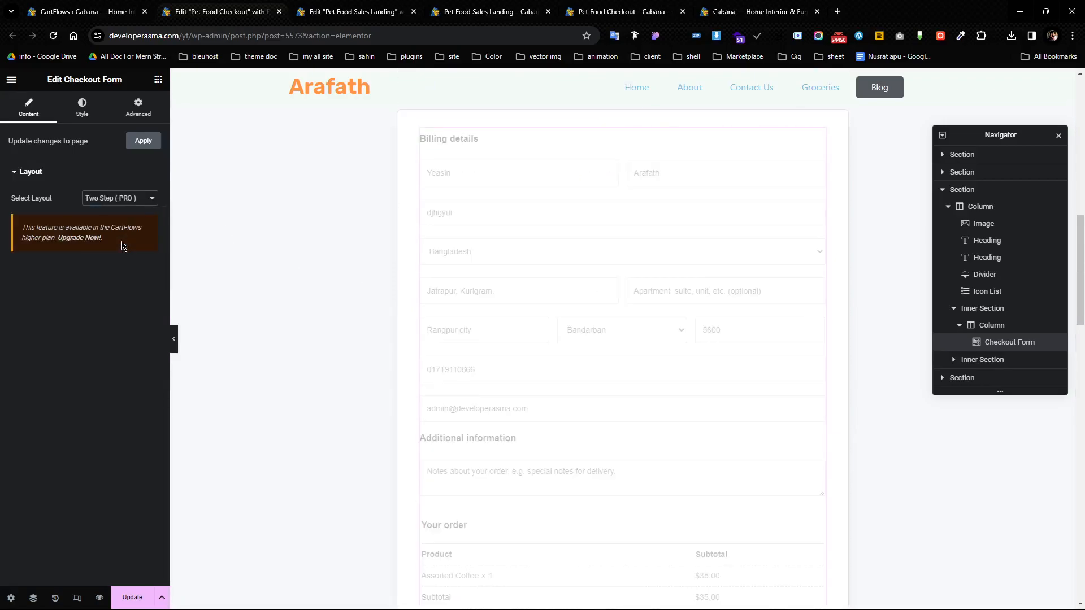
Set the checkout form's layout to Two Column and review the form down to the money back guarantee.
left_click(116, 199)
left_click(105, 238)
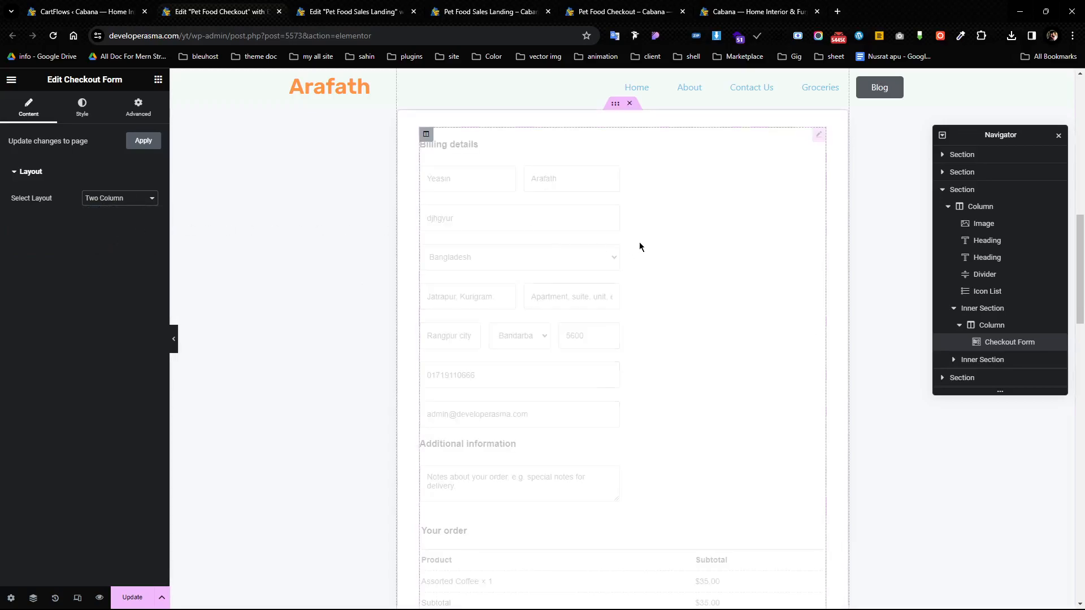
left_click(144, 201)
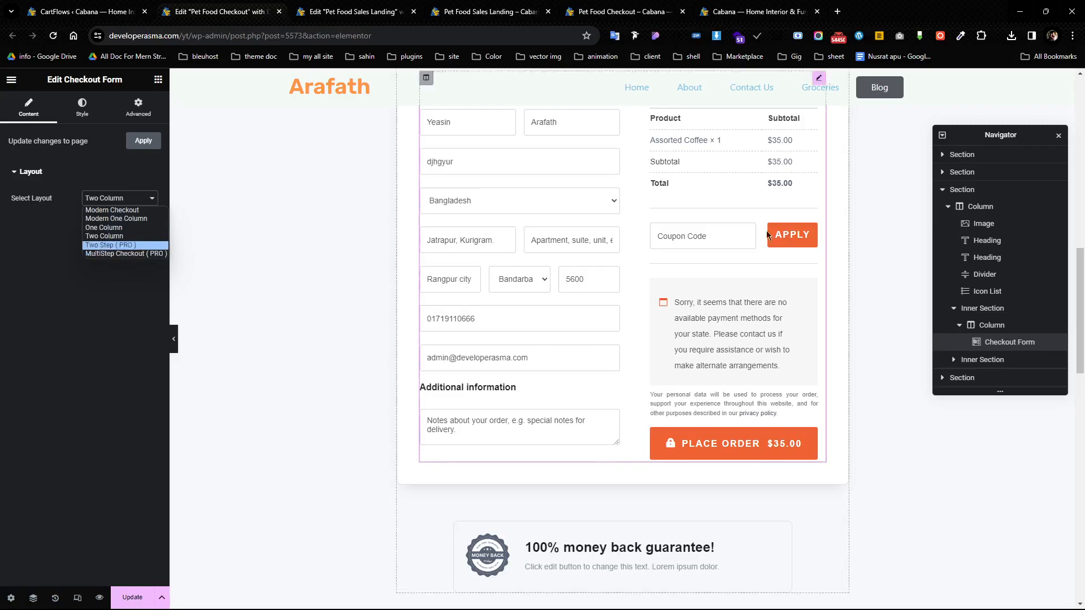
scroll(682, 243, "down", 6)
scroll(666, 335, "up", 14)
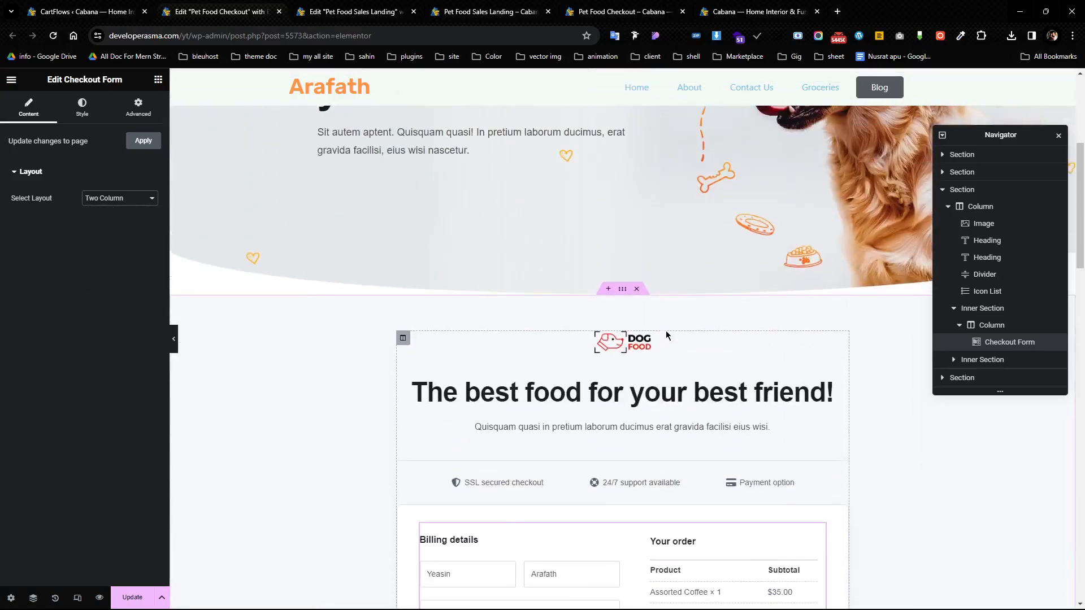
Examine the whole checkout page from the hero section through the two-column form to the customer testimonials.
scroll(666, 335, "down", 9)
scroll(678, 348, "up", 14)
scroll(673, 315, "down", 6)
scroll(672, 396, "up", 1)
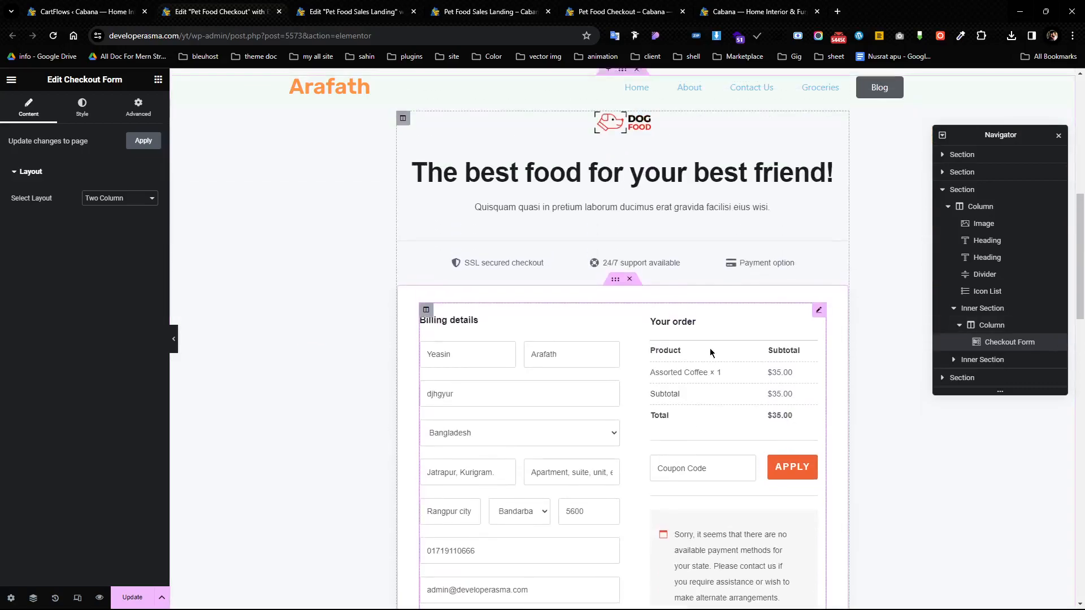
scroll(709, 355, "up", 2)
scroll(712, 396, "down", 9)
scroll(714, 420, "up", 10)
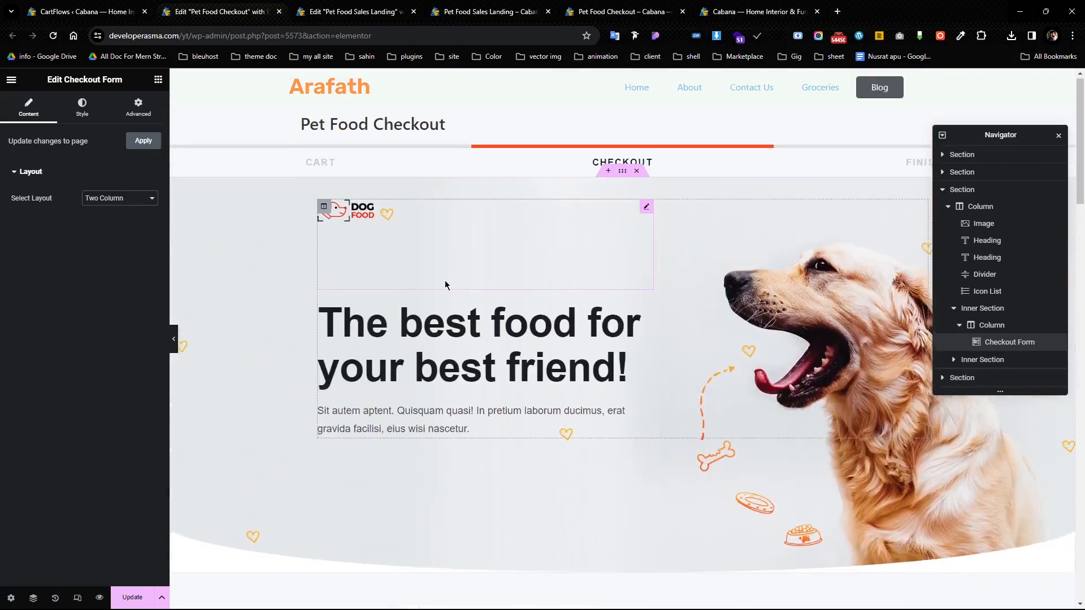
scroll(438, 275, "down", 10)
scroll(595, 374, "up", 1)
scroll(617, 362, "down", 1)
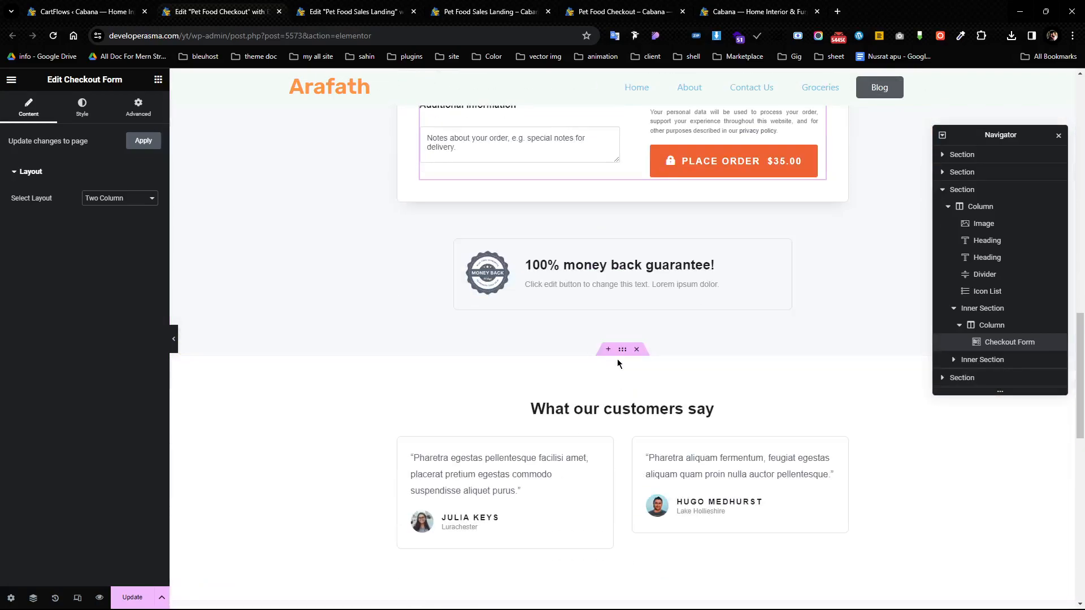
Check the checkout page from the money back guarantee box down to the footer and save the page's changes.
left_click(787, 244)
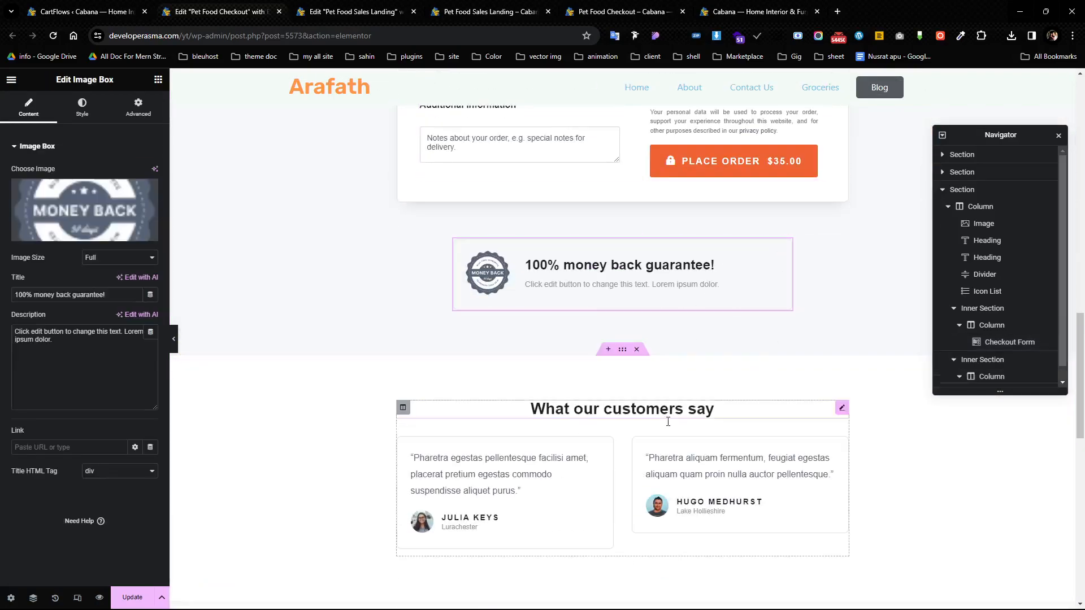
scroll(432, 519, "down", 5)
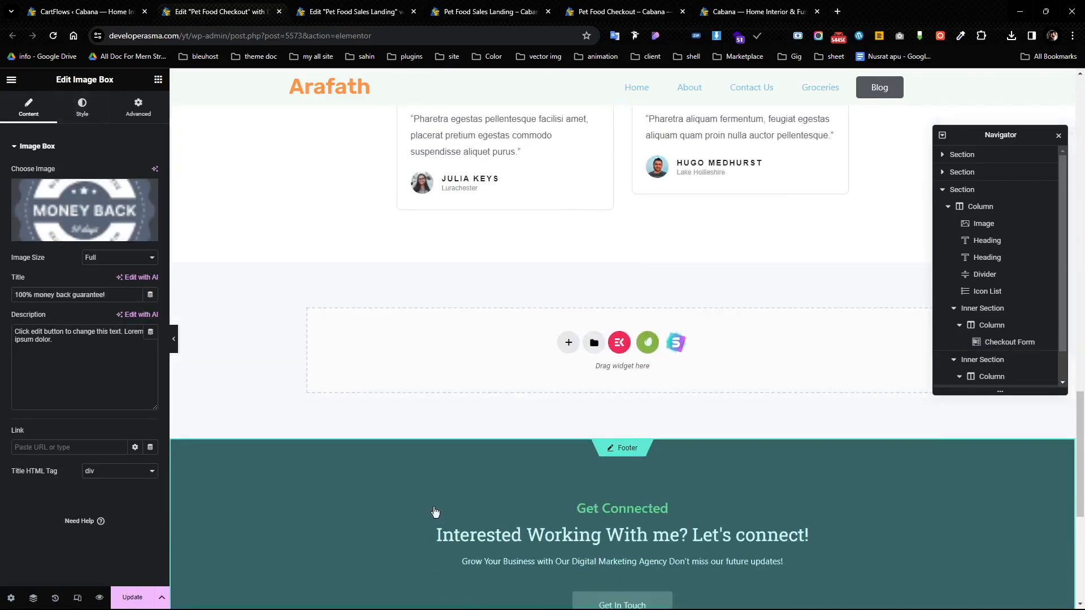
scroll(529, 439, "down", 5)
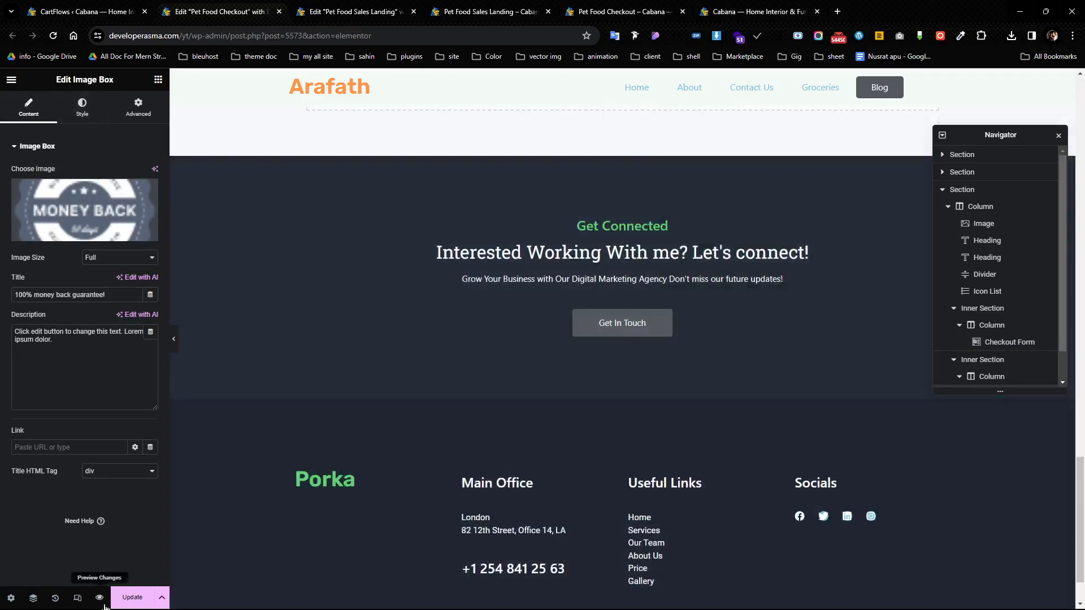
left_click(131, 598)
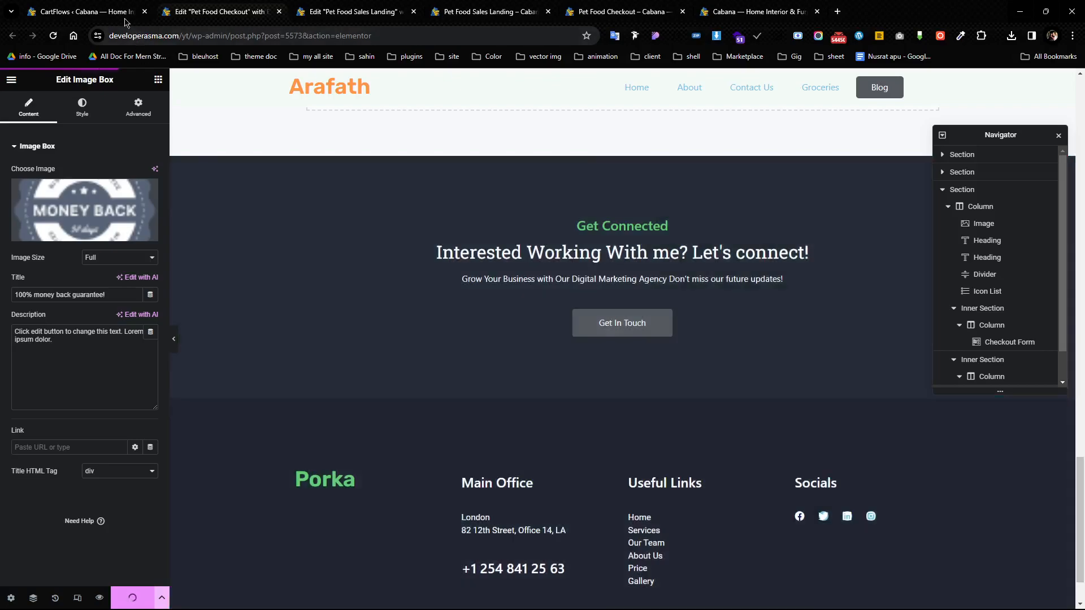
Open the Pet Food Checkout step's settings in the CartFlows funnel and view its Order Bumps and Checkout Form options.
left_click(103, 13)
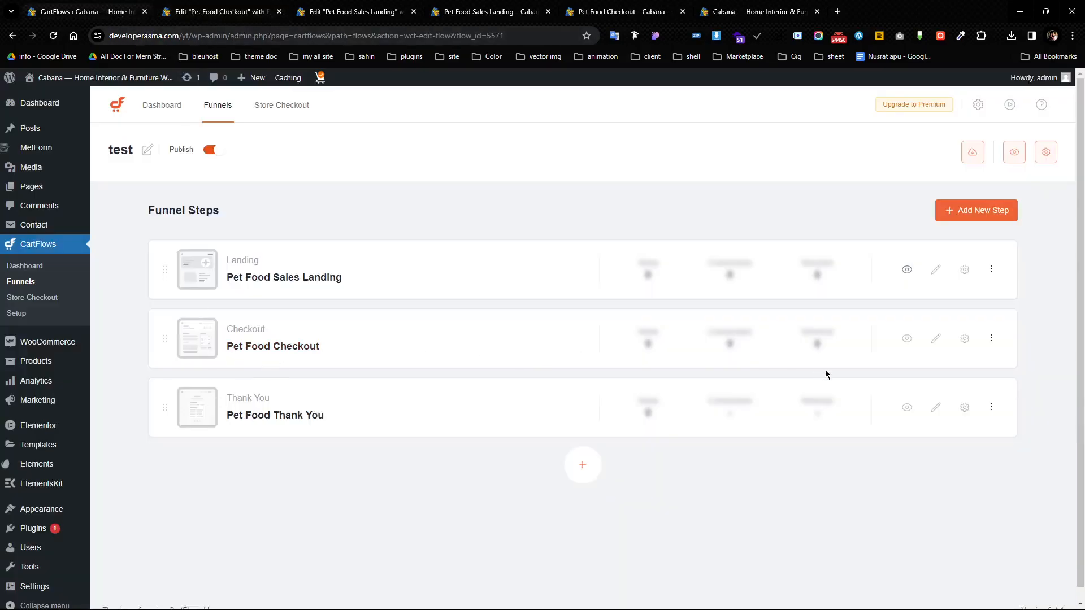
left_click(965, 338)
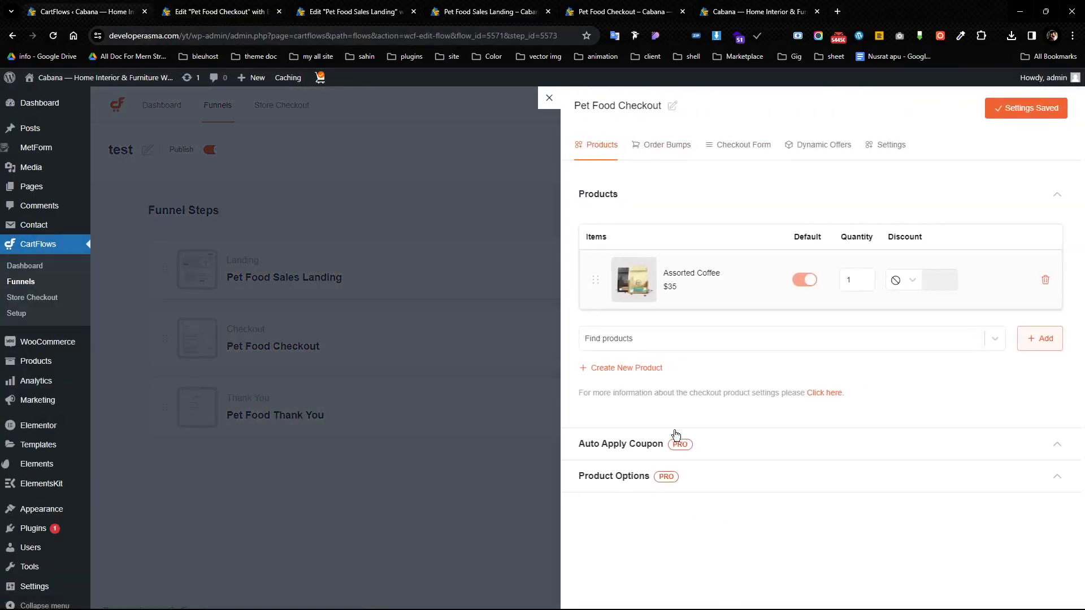
left_click(650, 144)
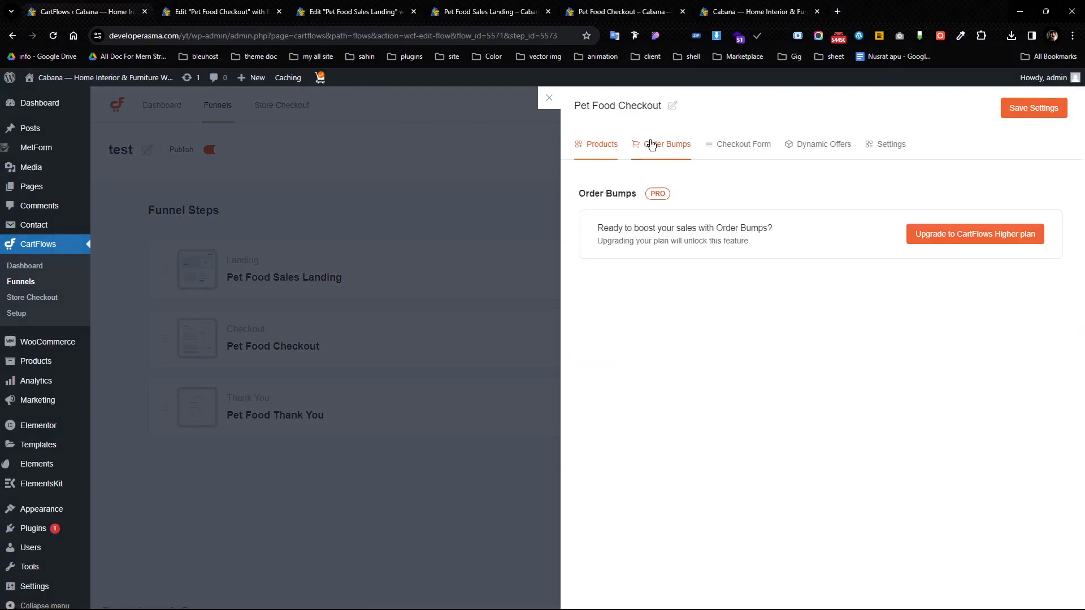
left_click(729, 145)
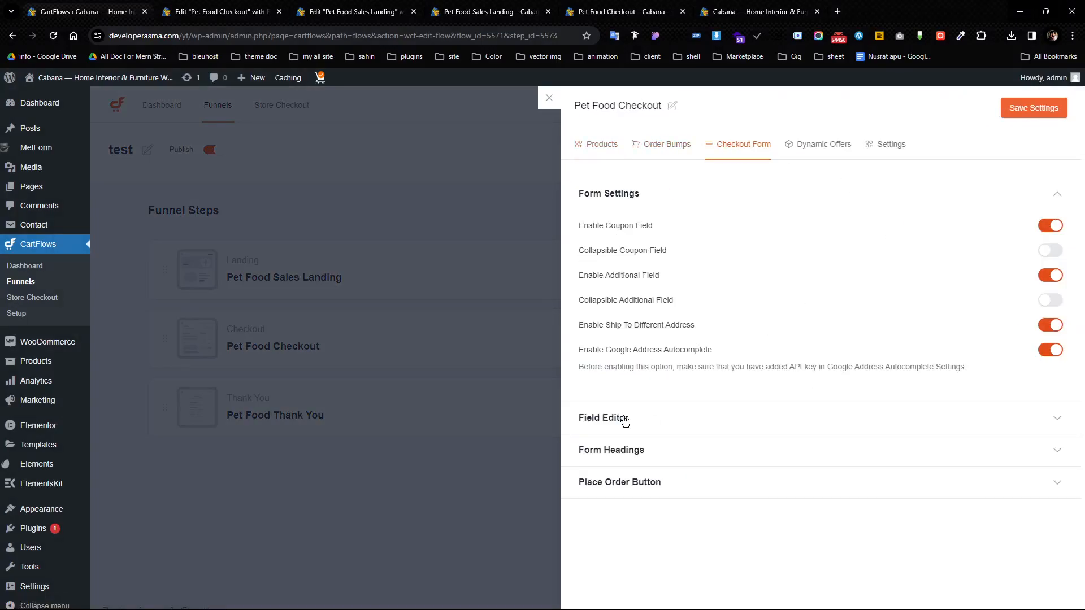
Expand the Field Editor and Form Headings settings and review the editable billing, shipping, order and payment headings.
left_click(624, 420)
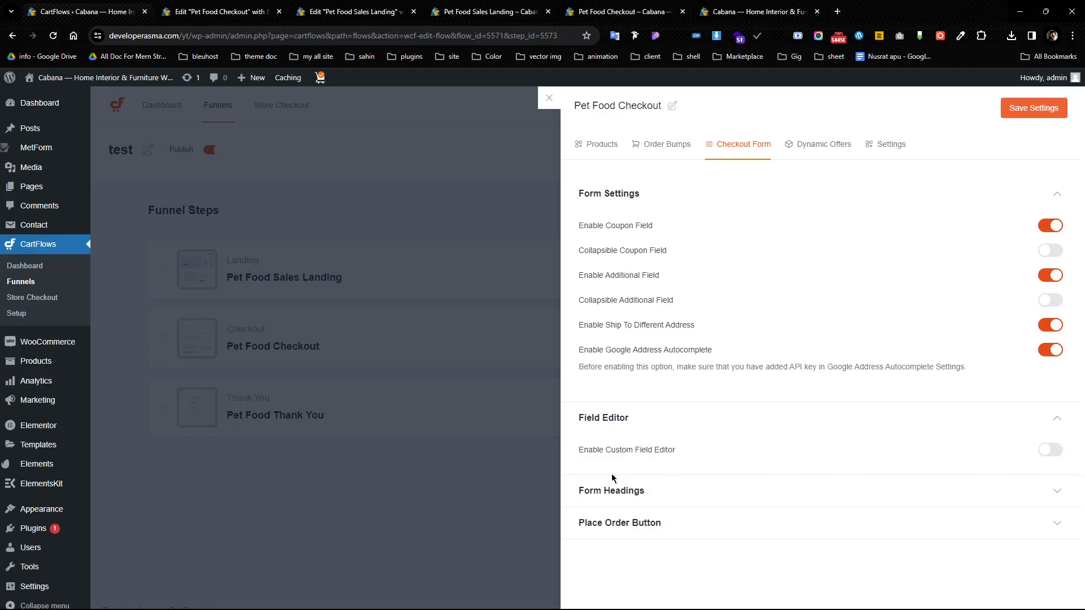
left_click(623, 491)
scroll(695, 463, "down", 4)
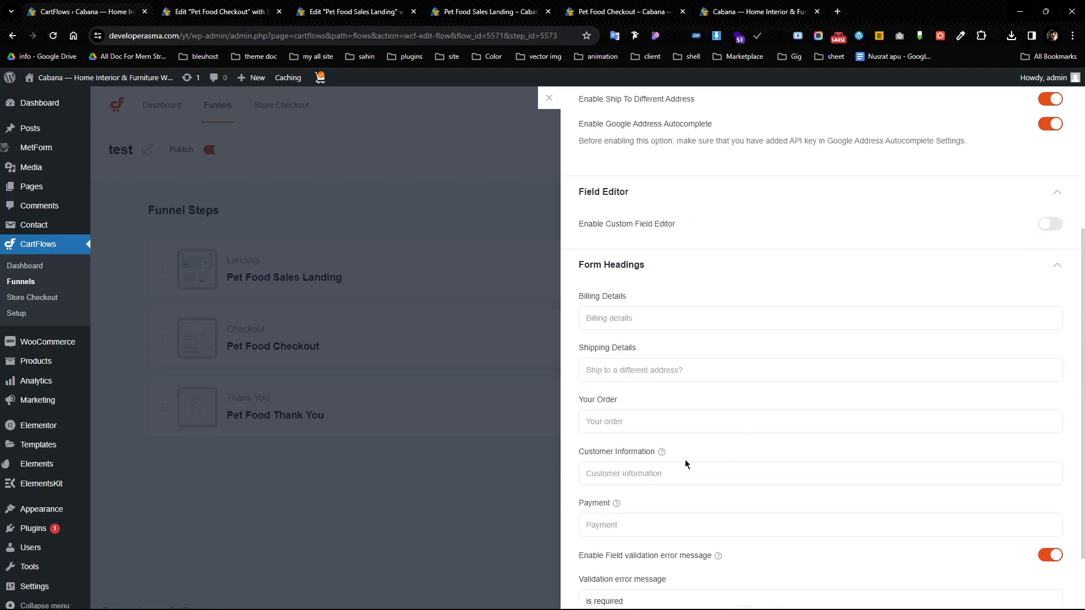
left_click(650, 317)
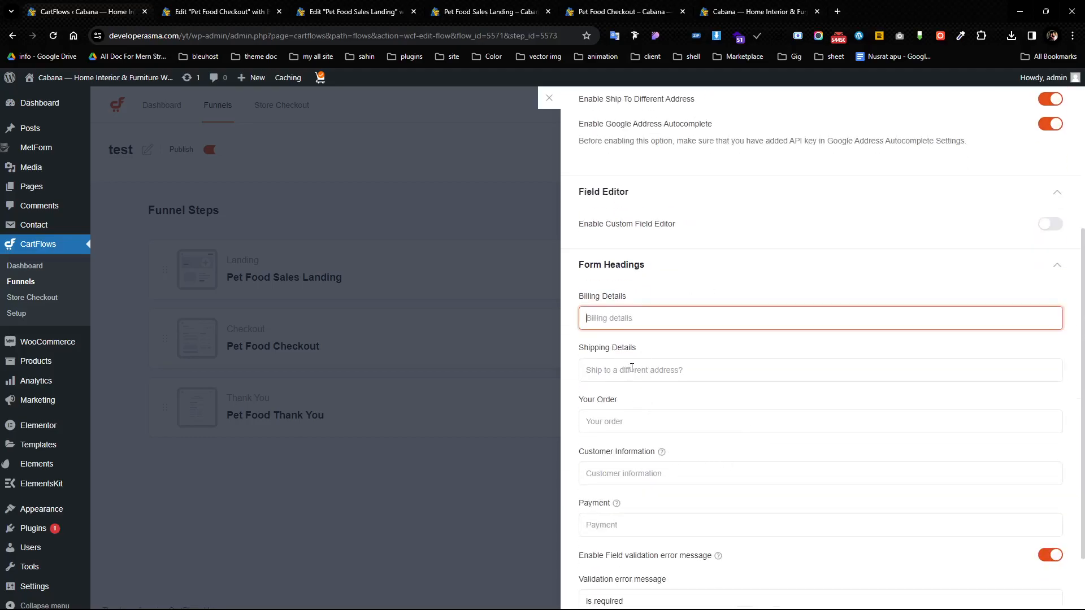
left_click(611, 372)
scroll(612, 373, "down", 2)
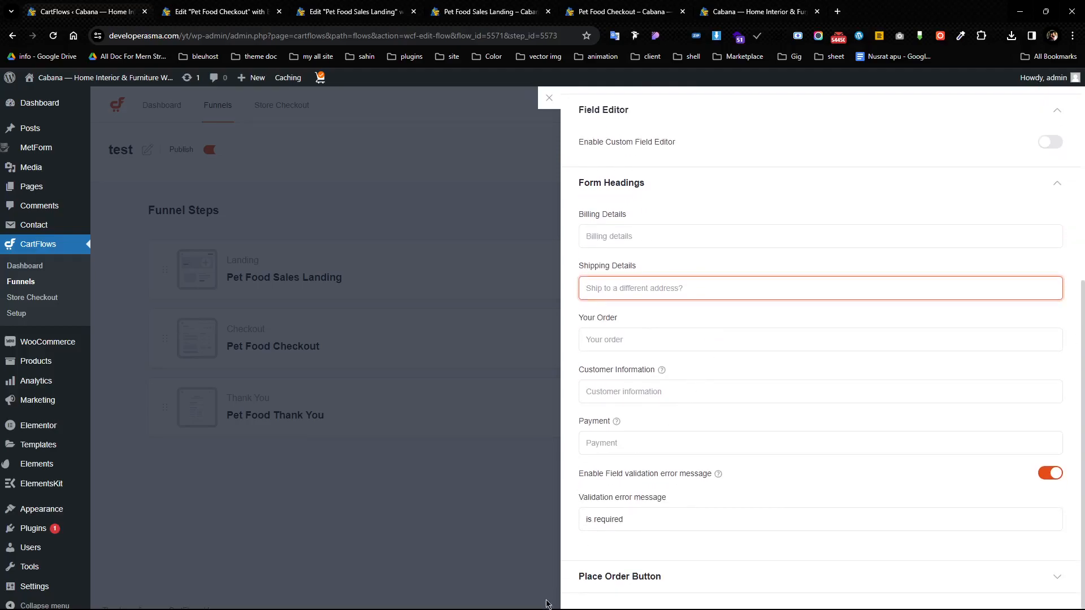
Expand the Place Order Button settings and inspect the button text, lock icon and price display options.
left_click(607, 576)
scroll(704, 477, "down", 3)
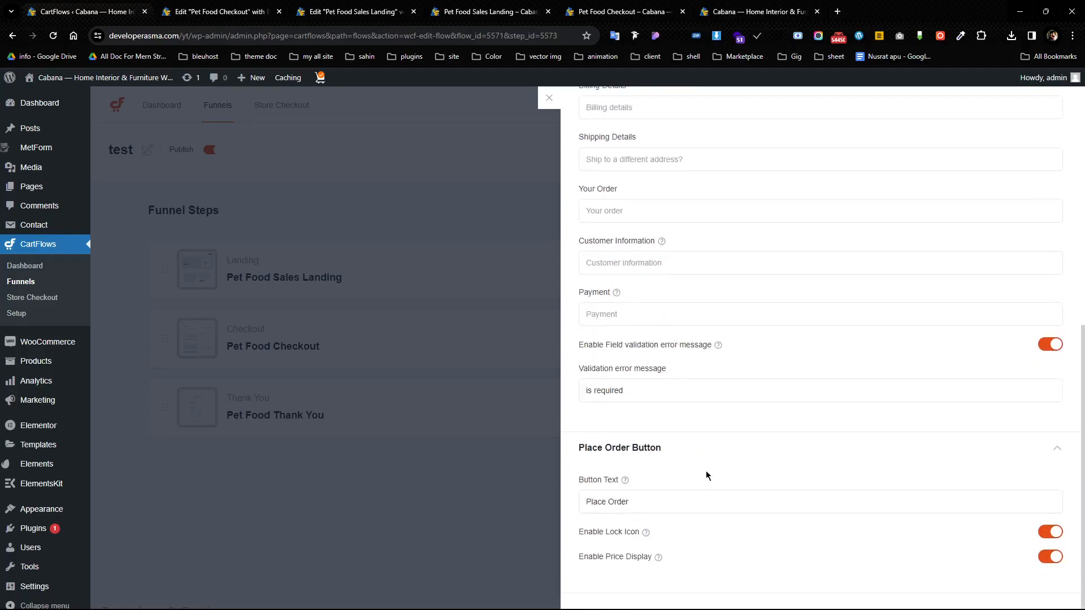
left_click(642, 504)
left_click(640, 504)
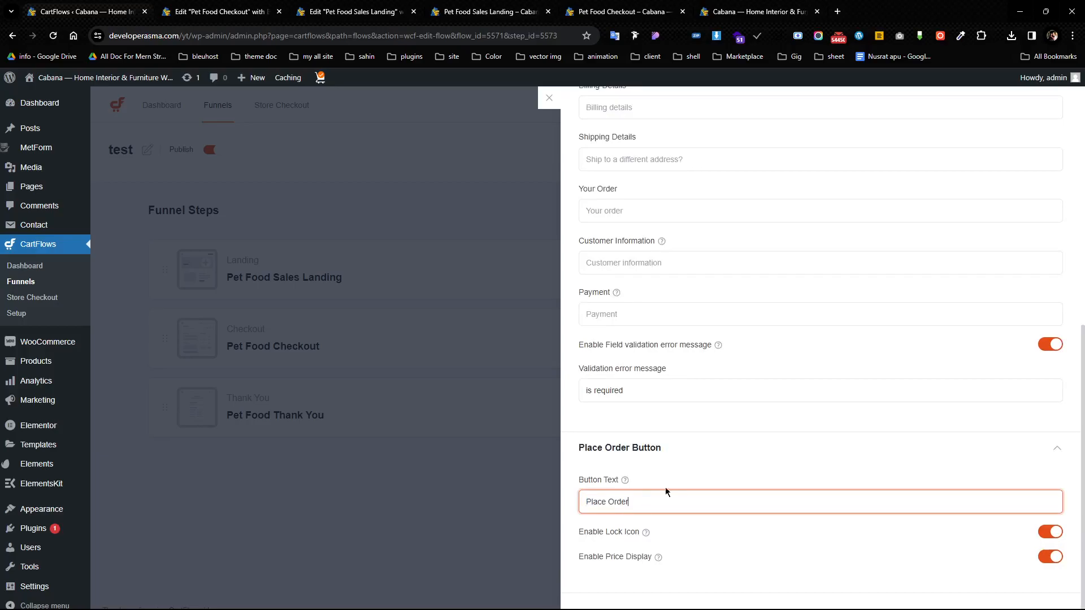
scroll(666, 485, "up", 10)
Switch to the Pet Food Sales Landing editor and open the settings of the hero section's Order Now button.
left_click(396, 6)
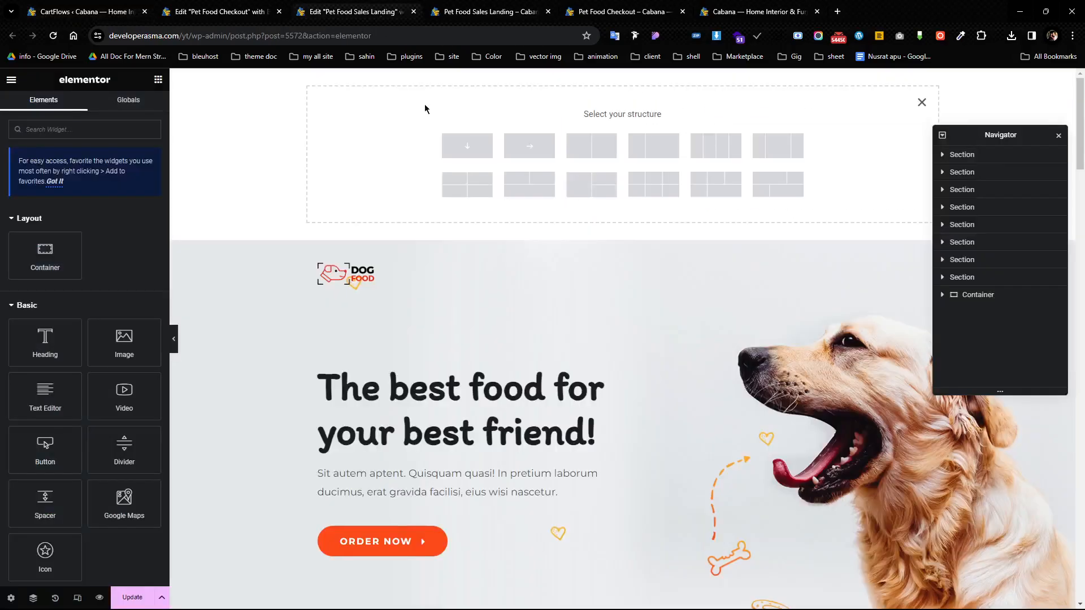
scroll(460, 225, "down", 5)
scroll(450, 286, "up", 1)
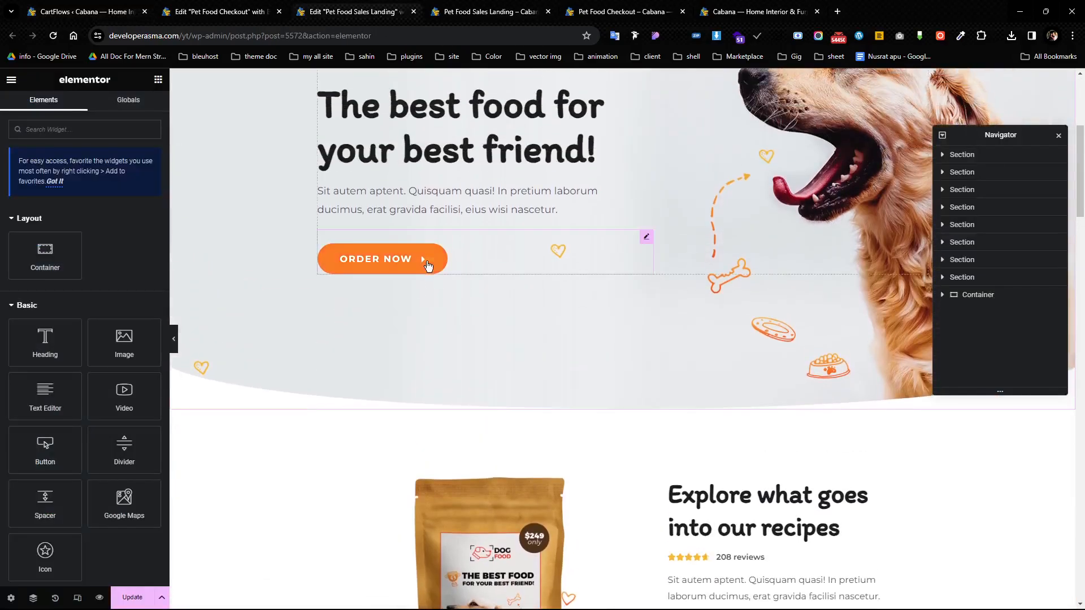
left_click(493, 263)
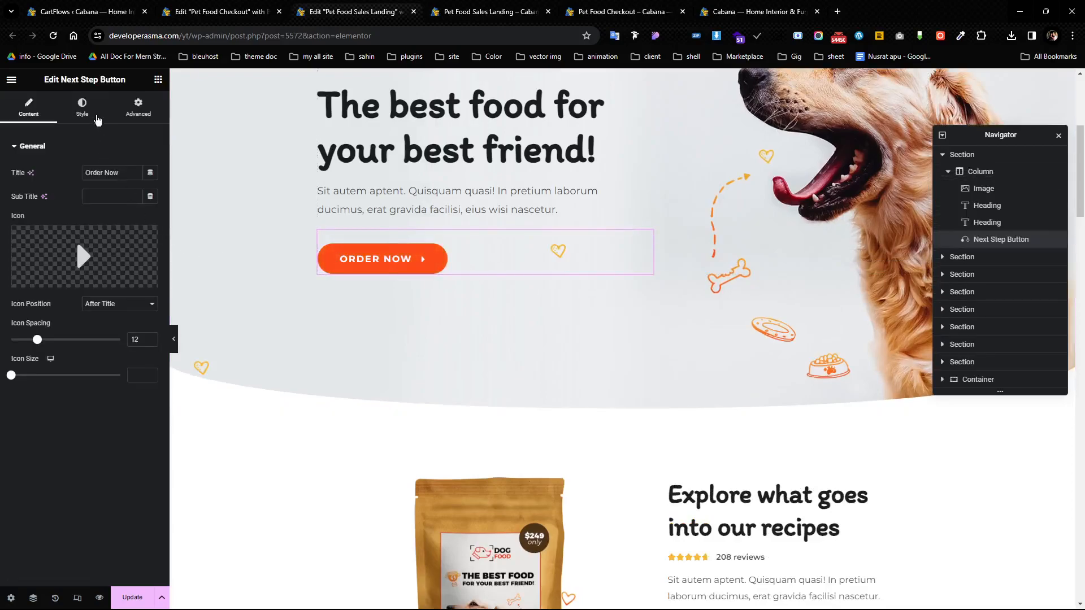
Find the Button widget by searching for "but", add it below the hero's Order Now button and look through the landing page's remaining sections.
left_click(158, 79)
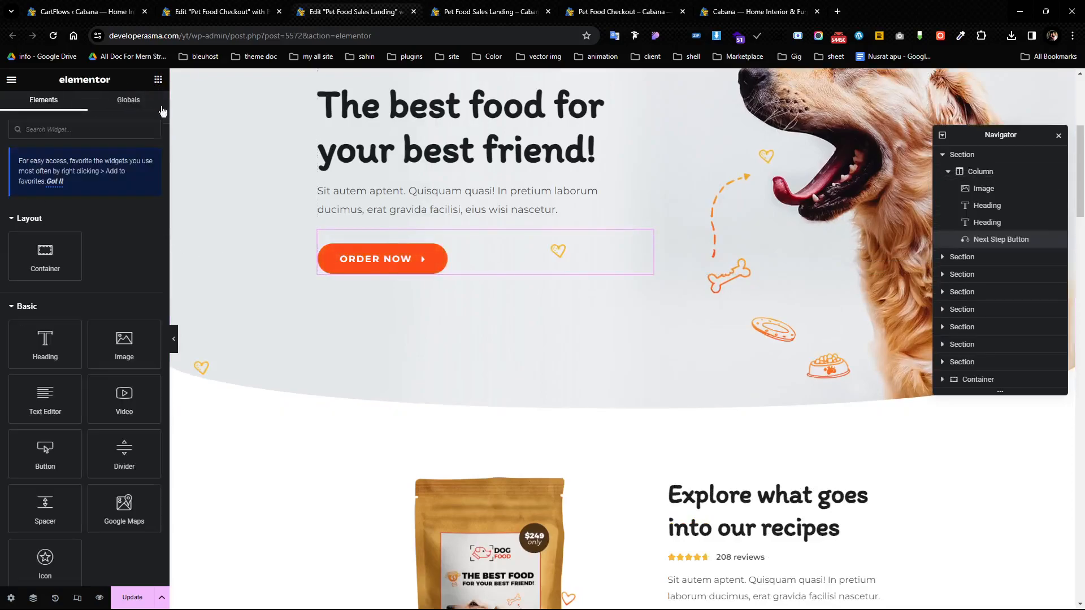
left_click(72, 132)
type("but")
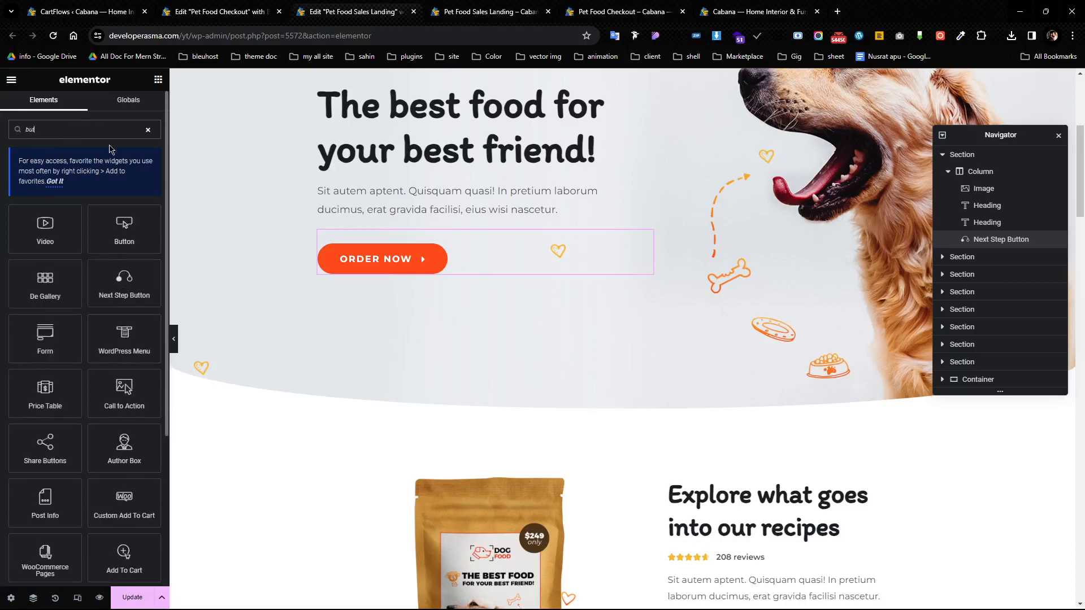
left_click_drag(124, 229, 412, 266)
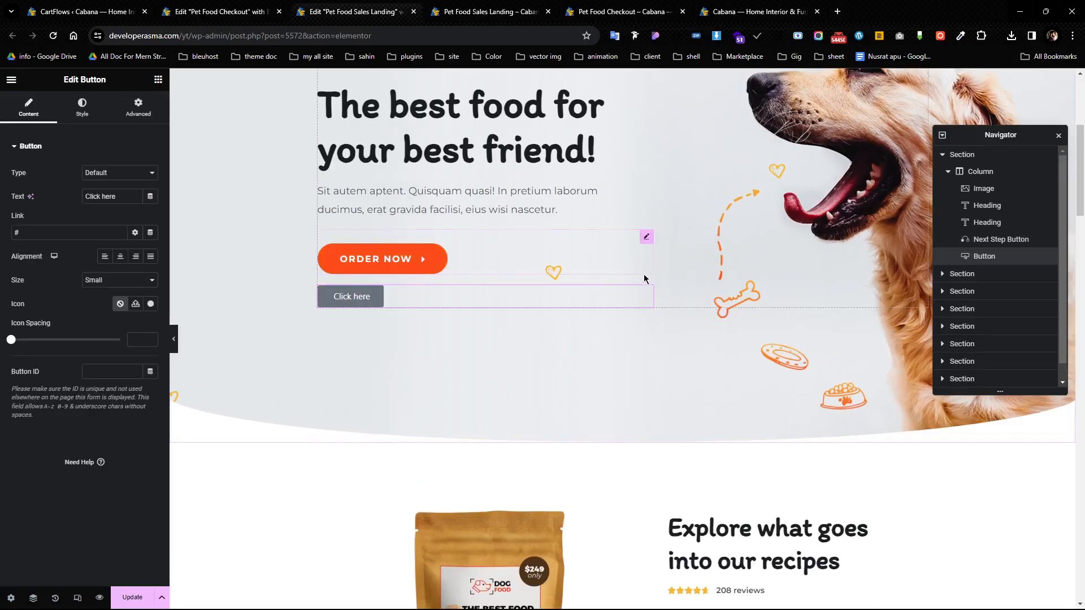
scroll(640, 380, "down", 15)
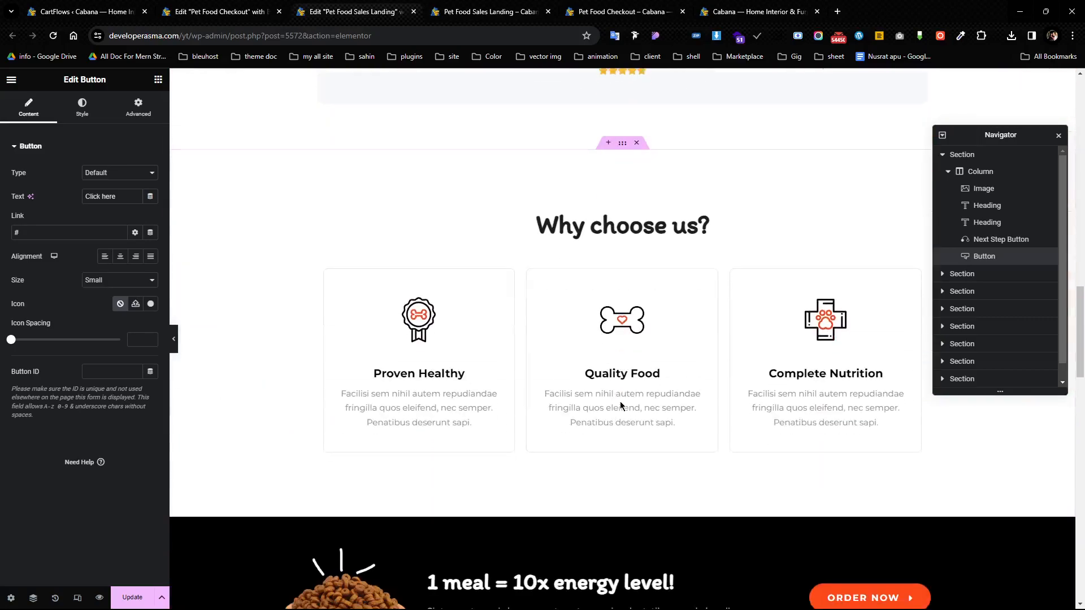
scroll(621, 404, "down", 12)
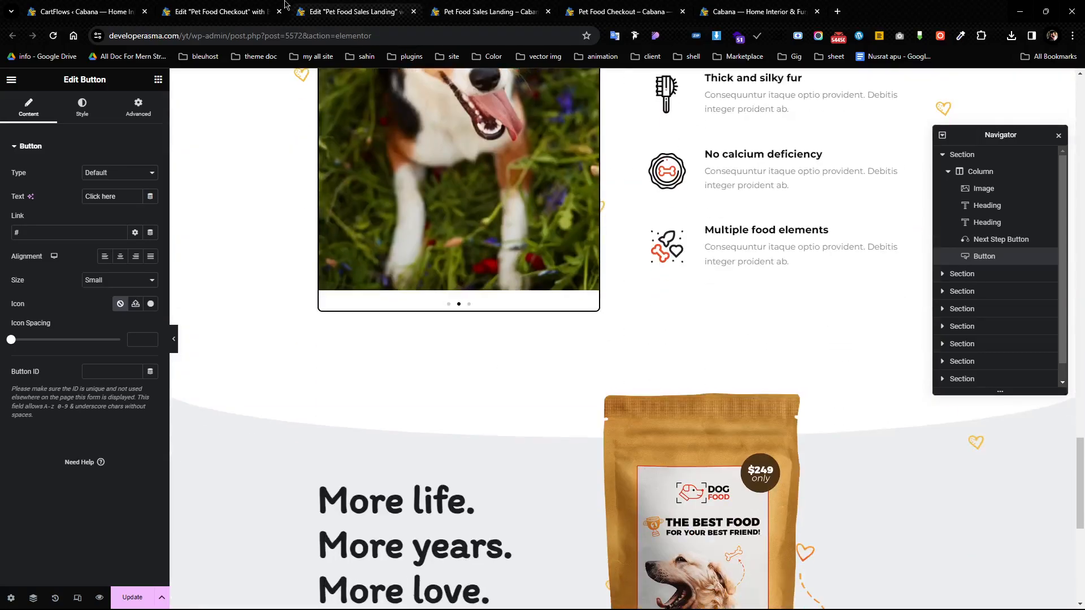
Switch to the Pet Food Checkout editor, search the widgets for "butt" and add a Button below the hero section's description text.
left_click(254, 10)
scroll(491, 220, "up", 15)
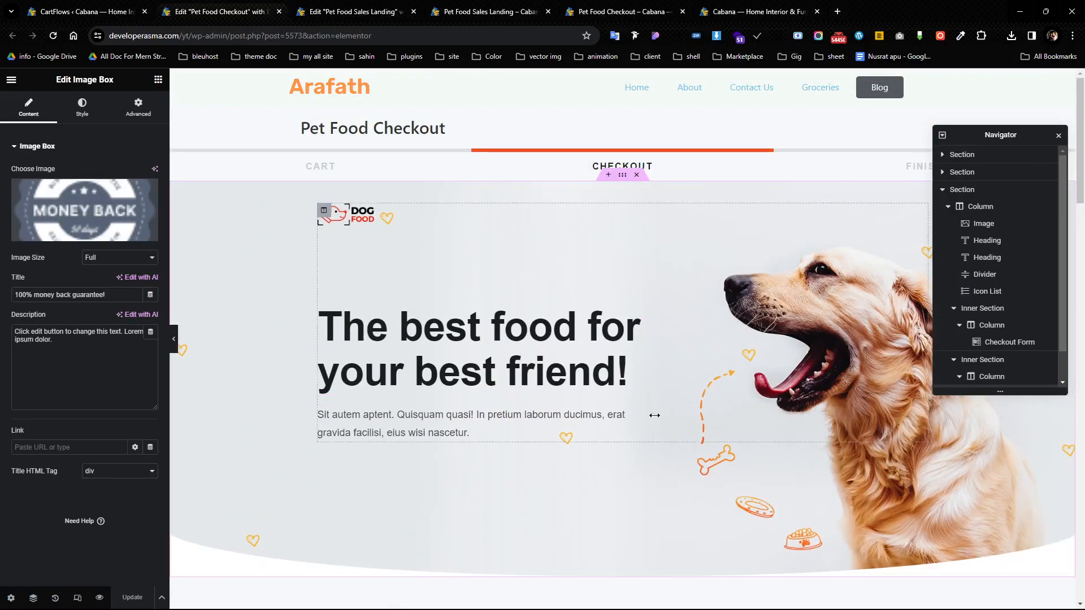
left_click(472, 421)
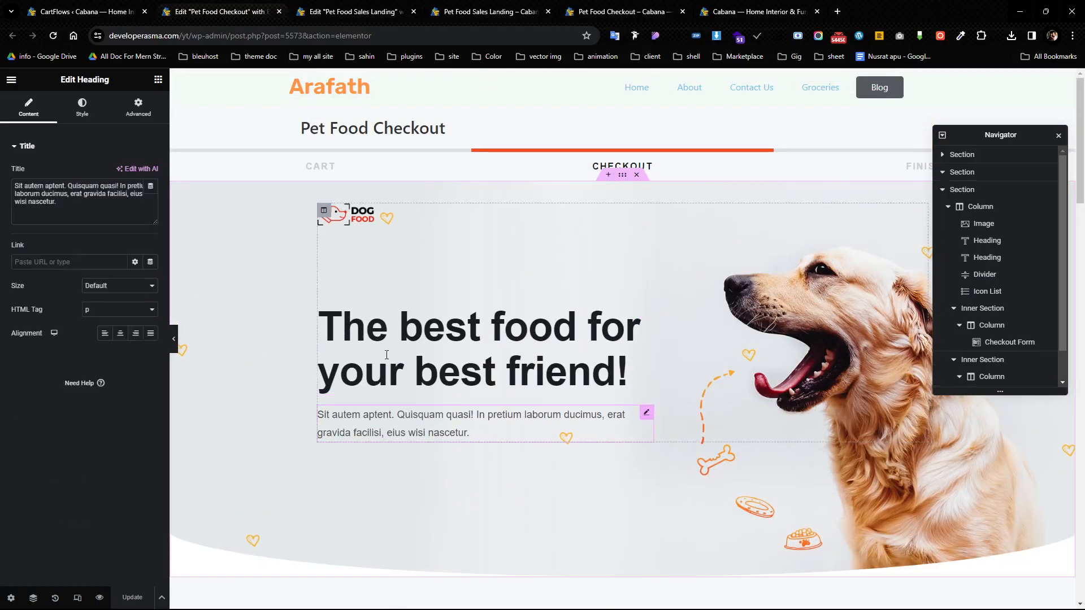
left_click(158, 81)
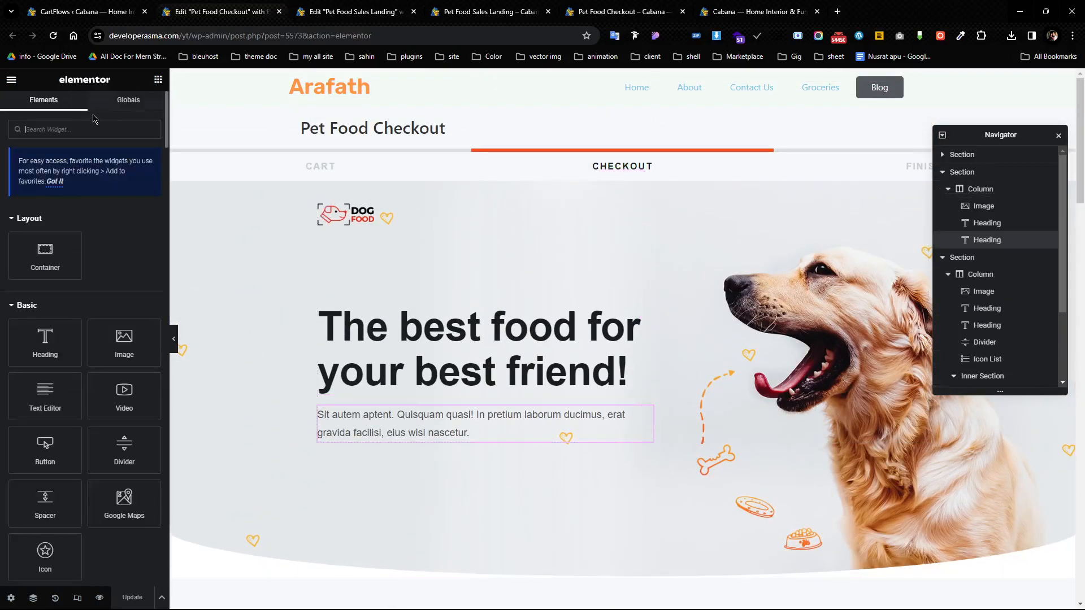
left_click(62, 123)
type("butt")
left_click_drag(56, 232, 362, 436)
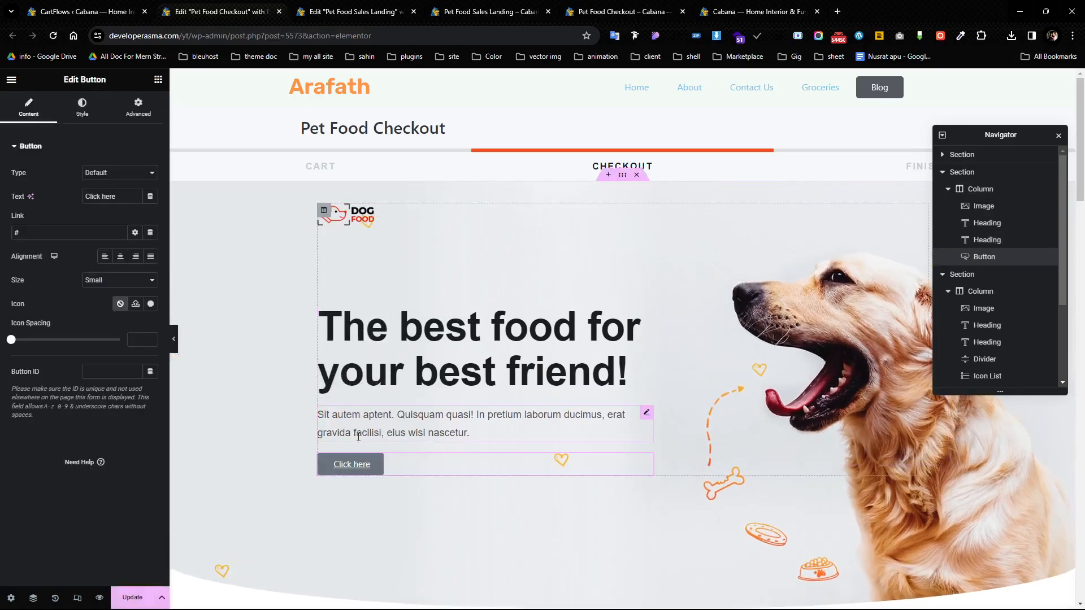
Open the advanced settings of the inner section holding the checkout form and look through its animation, sticky, responsive, attributes and custom CSS groups.
scroll(426, 473, "down", 10)
scroll(433, 445, "up", 6)
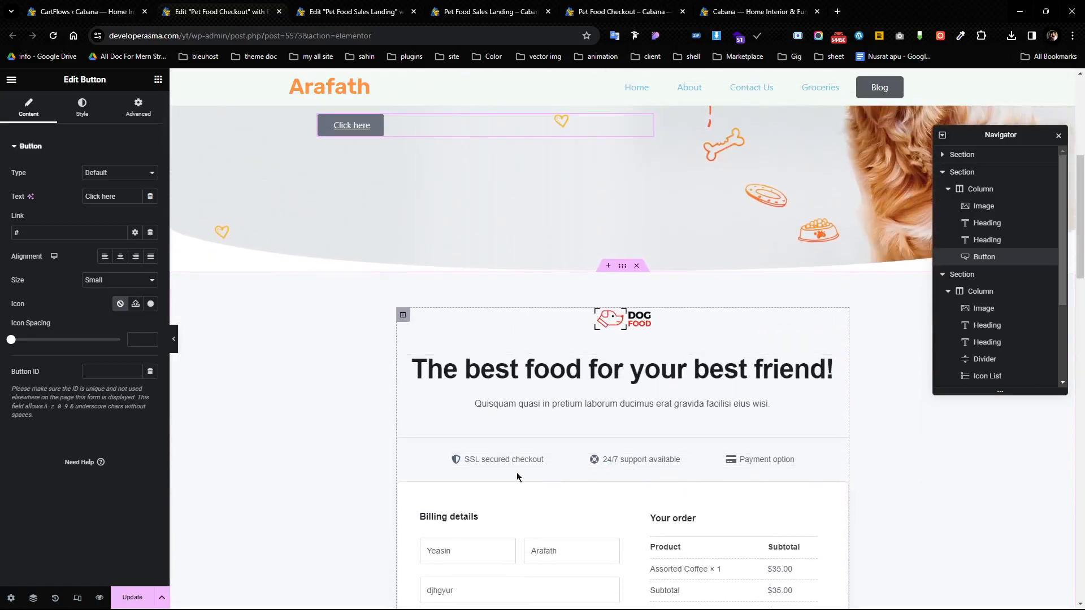
left_click(621, 479)
left_click(138, 107)
scroll(96, 426, "down", 5)
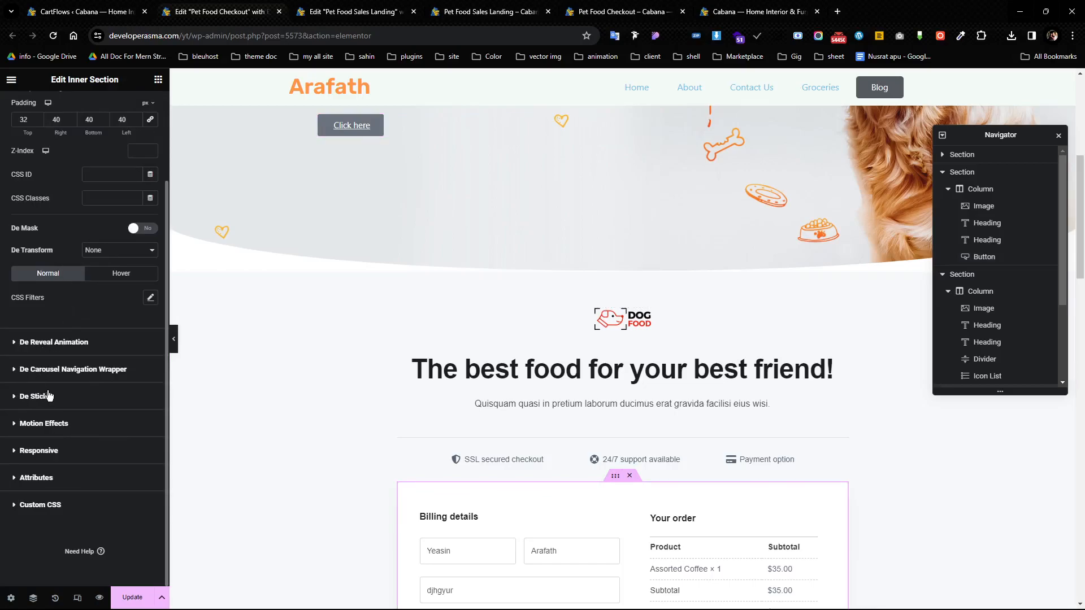
scroll(49, 396, "up", 2)
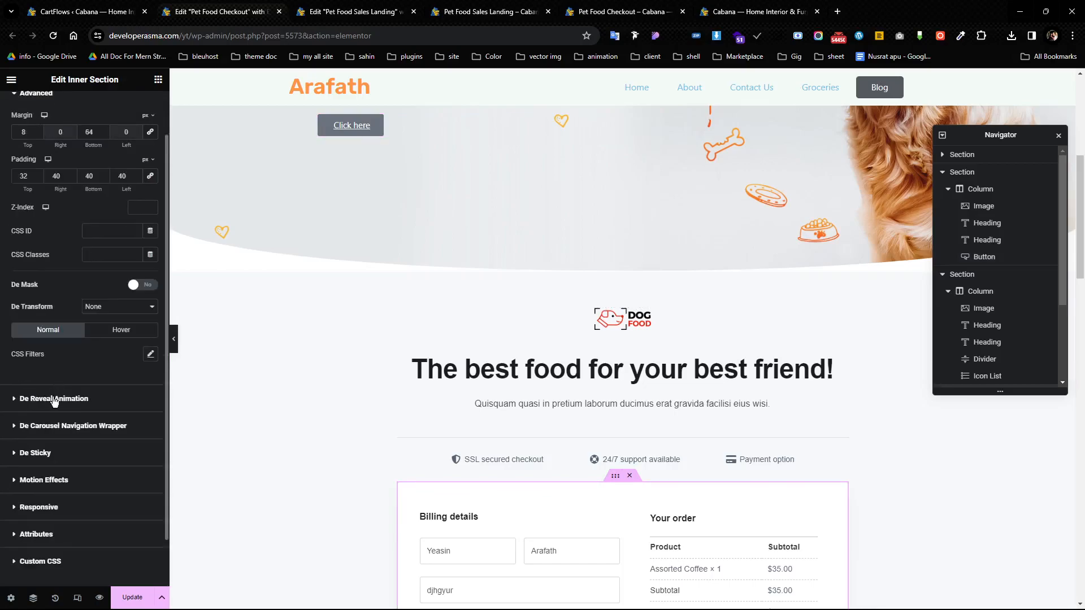
left_click(52, 401)
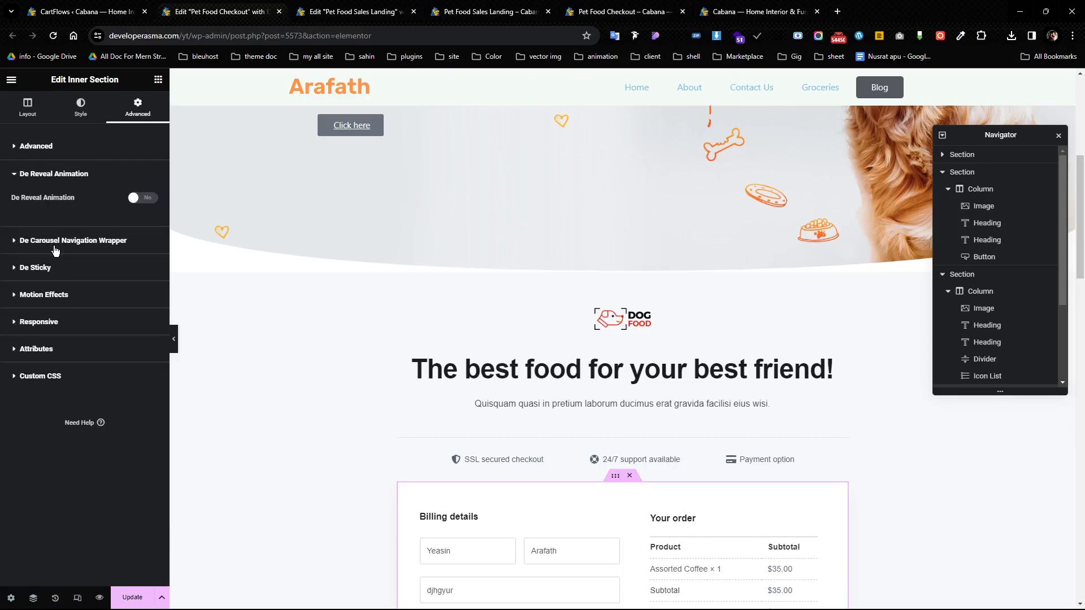
left_click(53, 242)
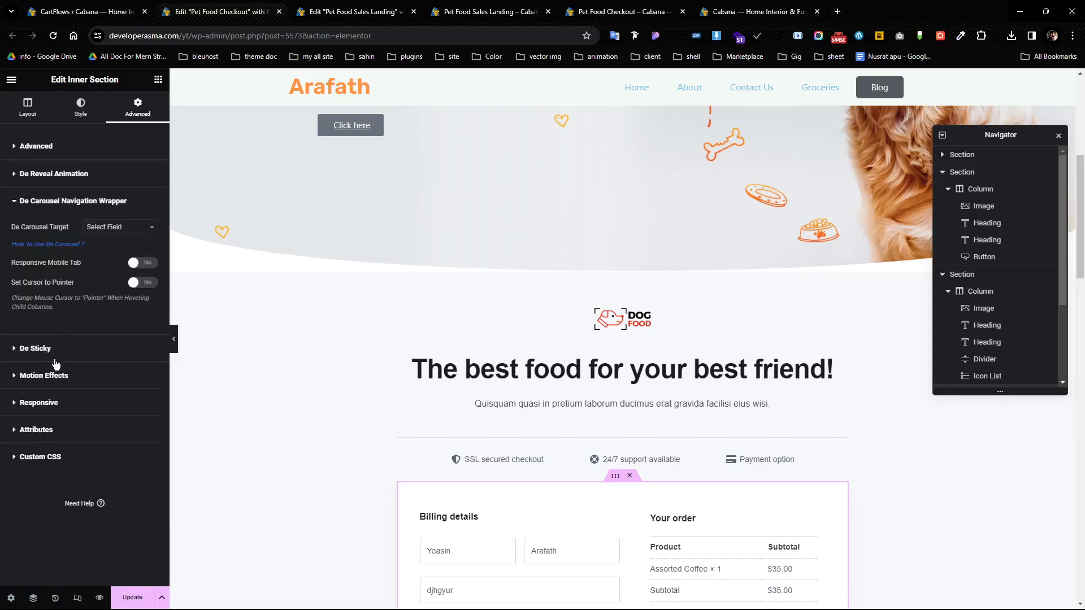
left_click(35, 348)
left_click(48, 293)
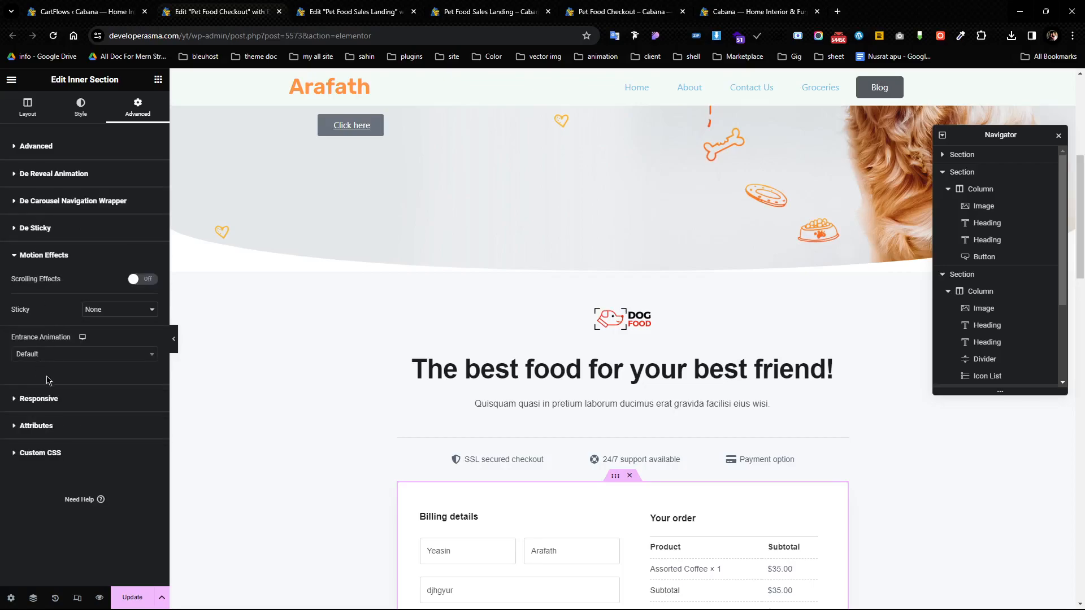
left_click(36, 400)
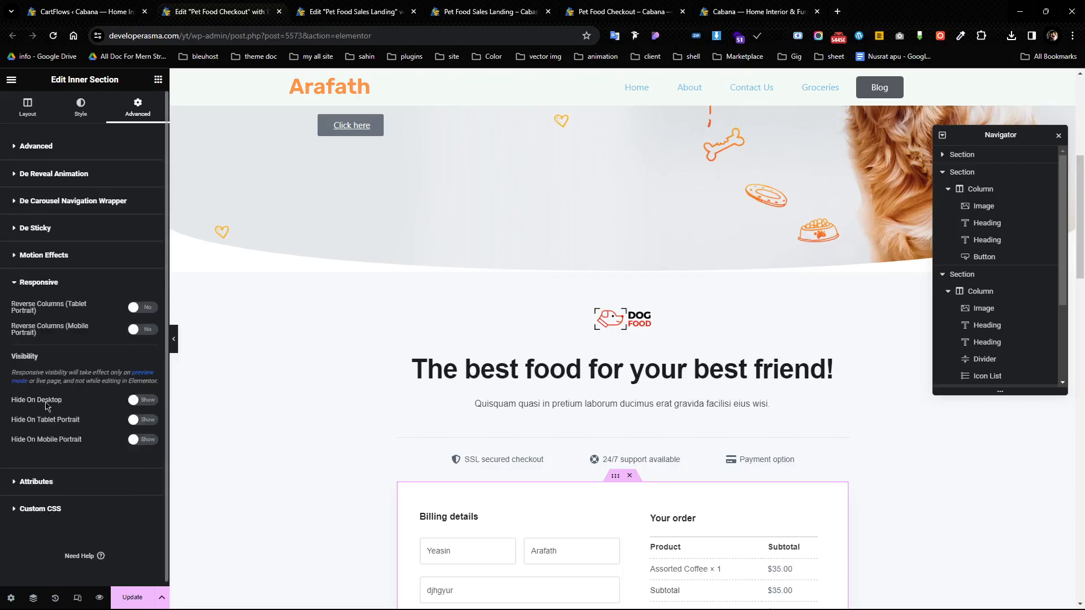
left_click(34, 478)
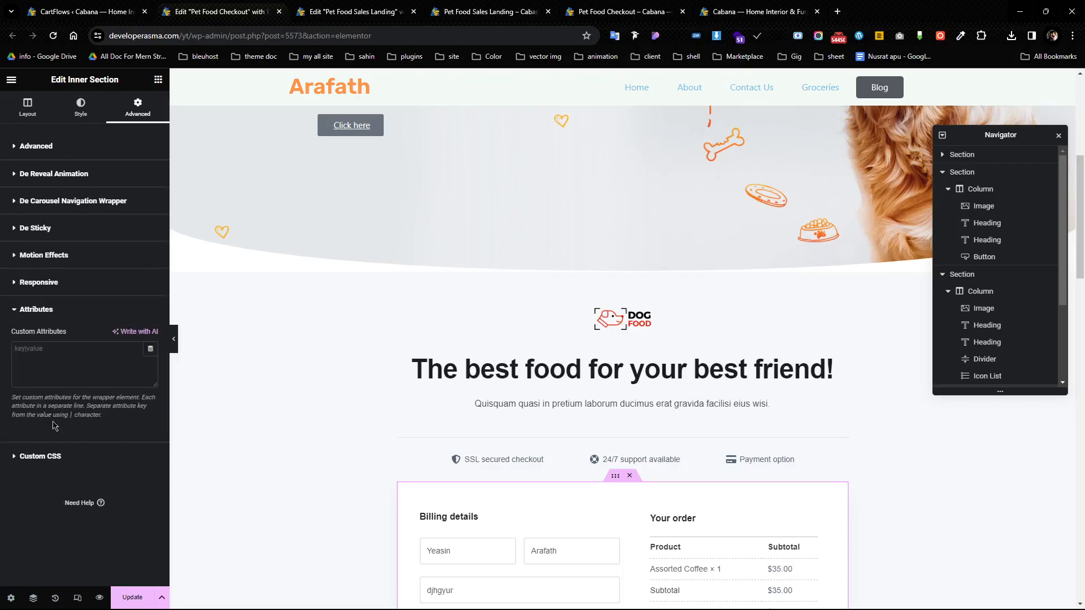
left_click(33, 457)
Set the CSS ID of the checkout form's inner section to "check".
left_click(50, 145)
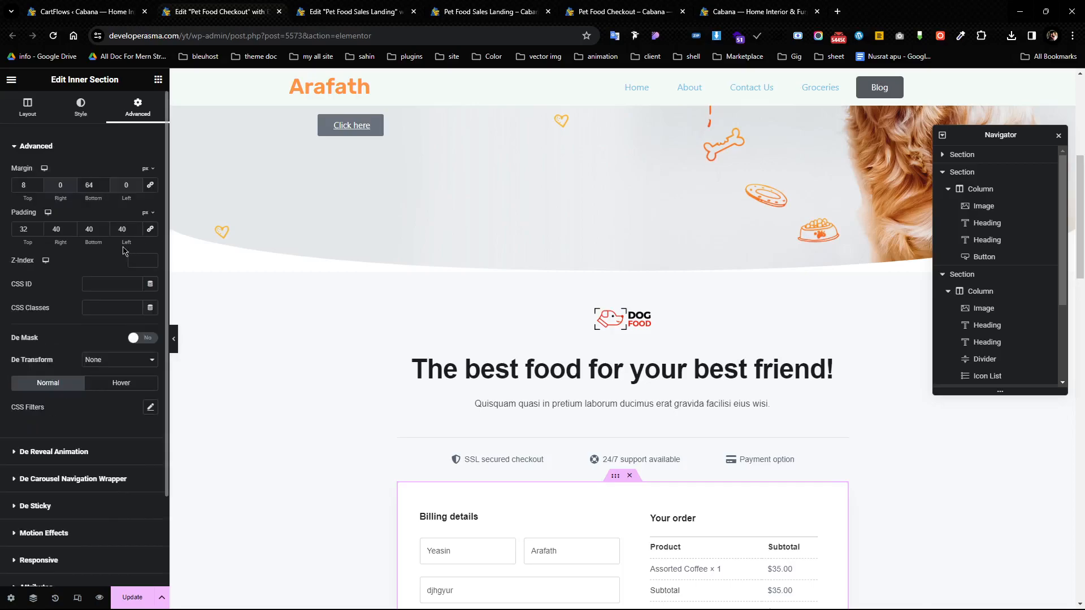
left_click(150, 281)
type("che")
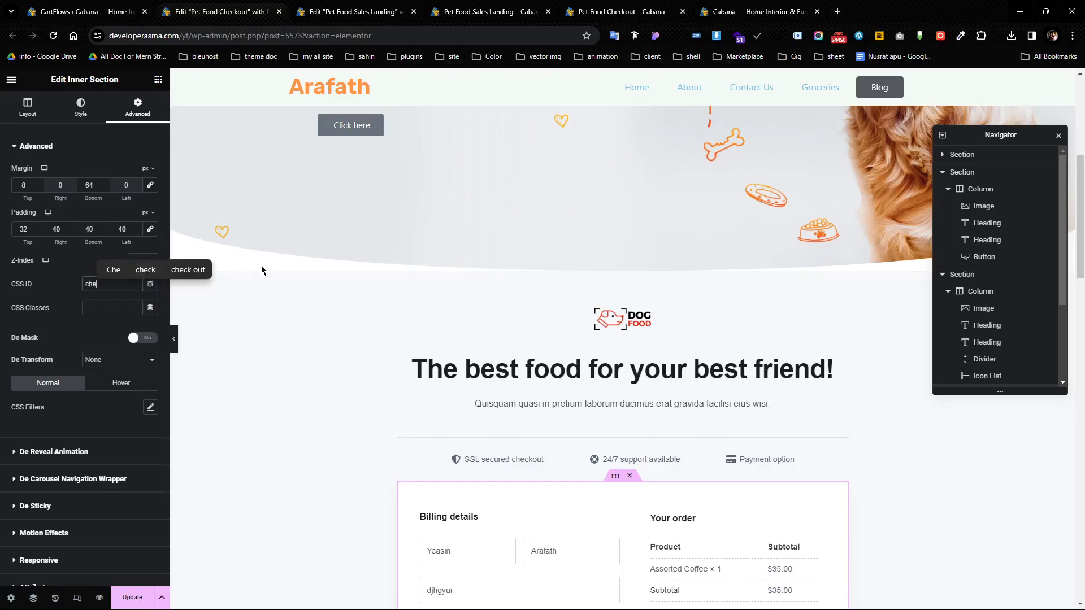
type("ck out")
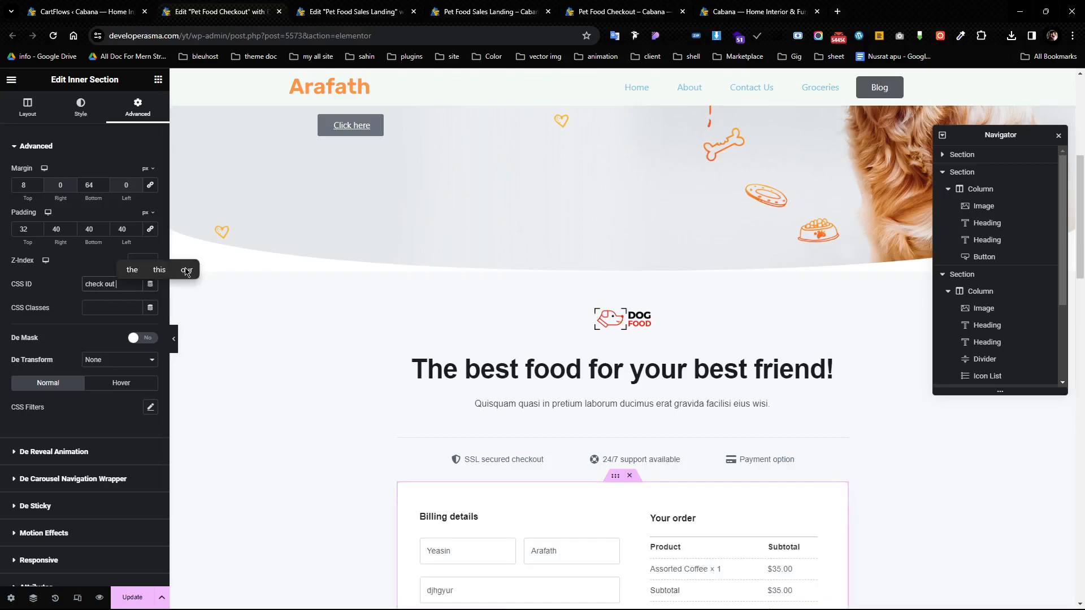
key("ctrl+a")
Link the hero's Click here button to #check, update the page and look over the checkout form below.
scroll(711, 290, "up", 6)
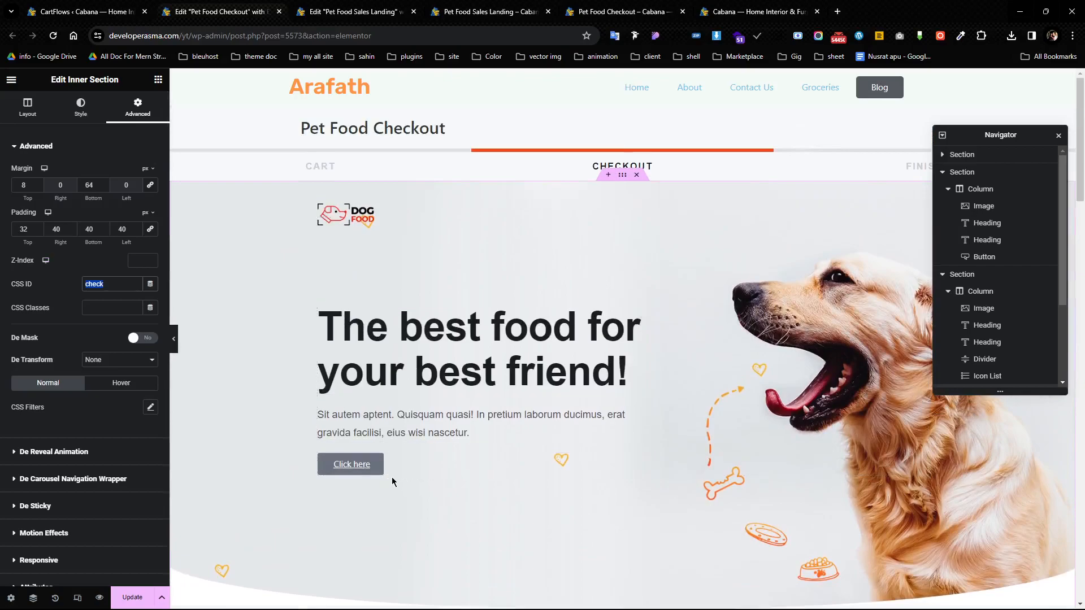
left_click(405, 466)
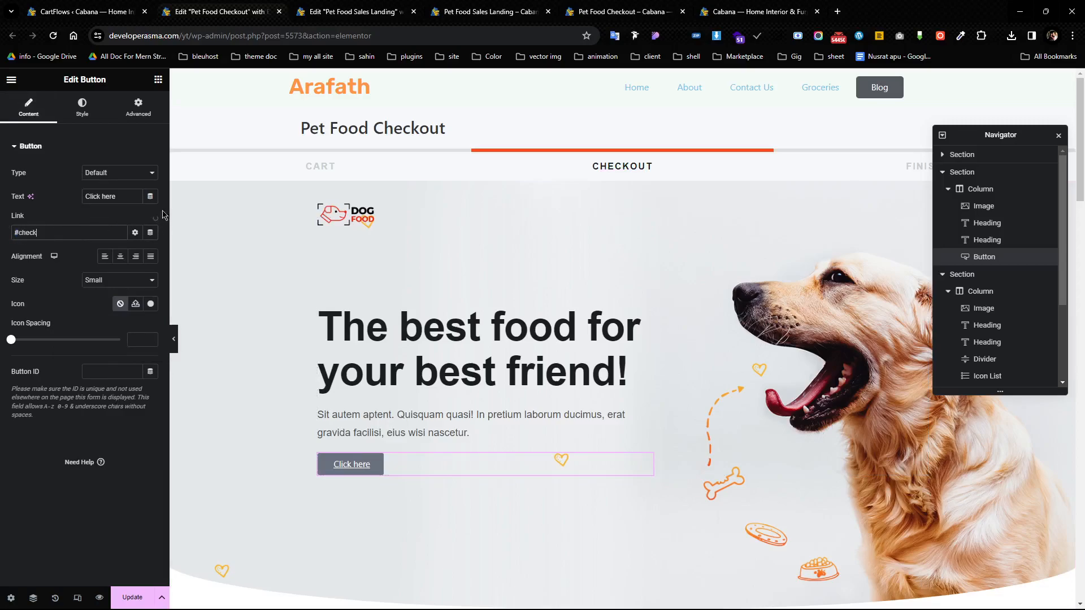
left_click(115, 601)
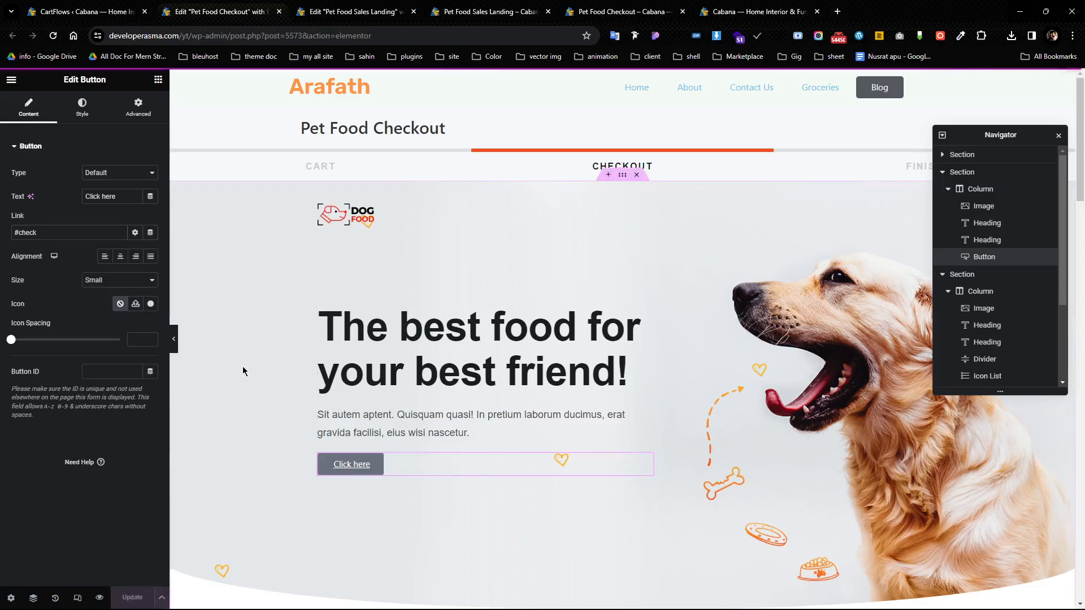
scroll(353, 370, "down", 10)
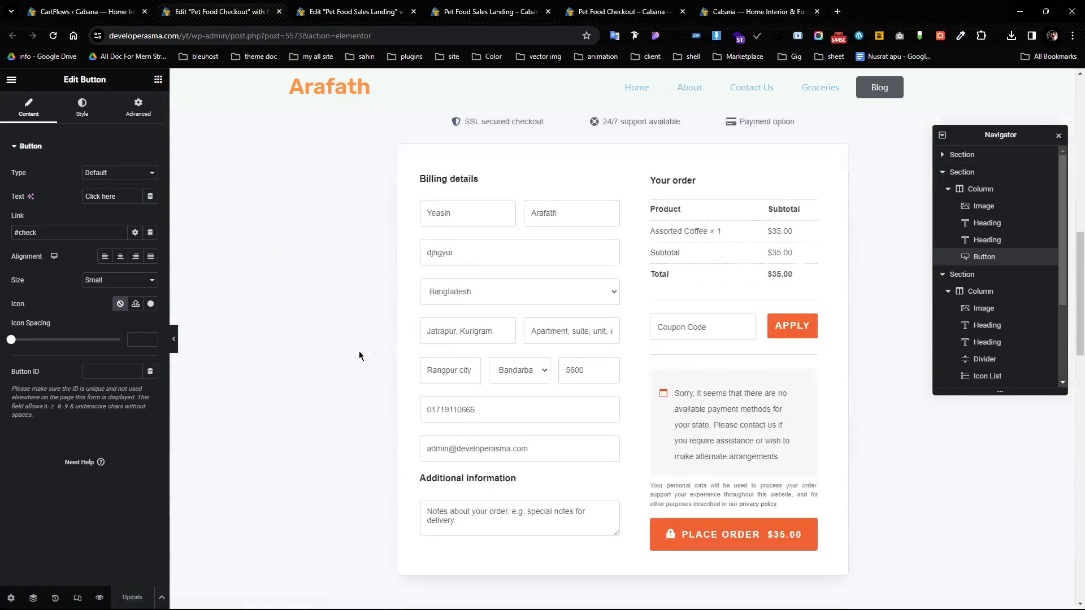
scroll(359, 355, "down", 8)
scroll(564, 415, "down", 6)
scroll(545, 423, "up", 3)
Switch to the CartFlows funnel and review the checkout step's Dynamic Offers, general settings and Advanced options.
left_click(59, 6)
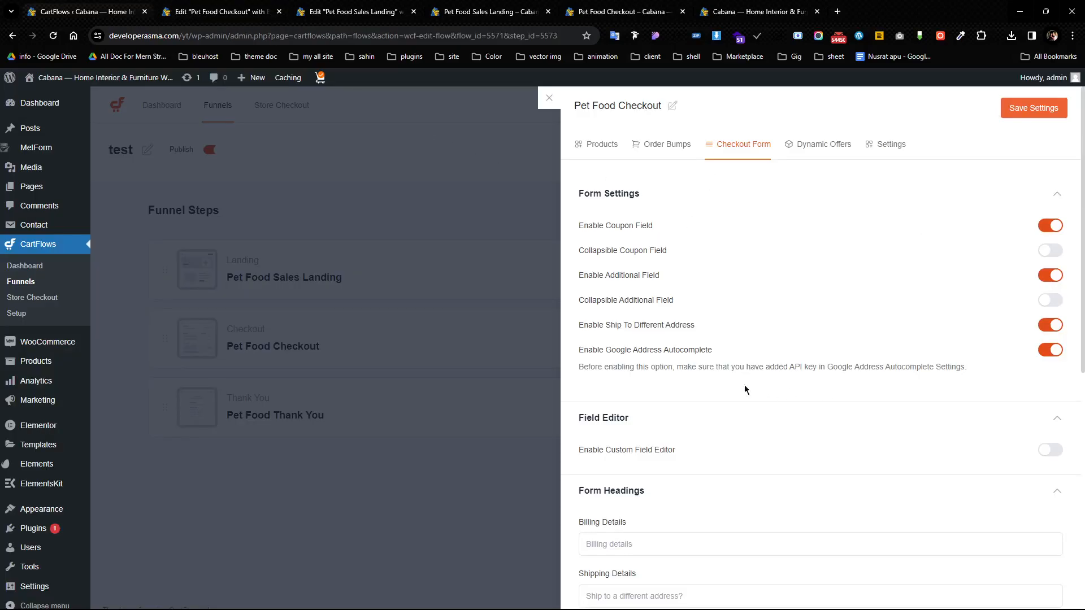
left_click(816, 150)
left_click(886, 145)
left_click_drag(670, 251, 599, 254)
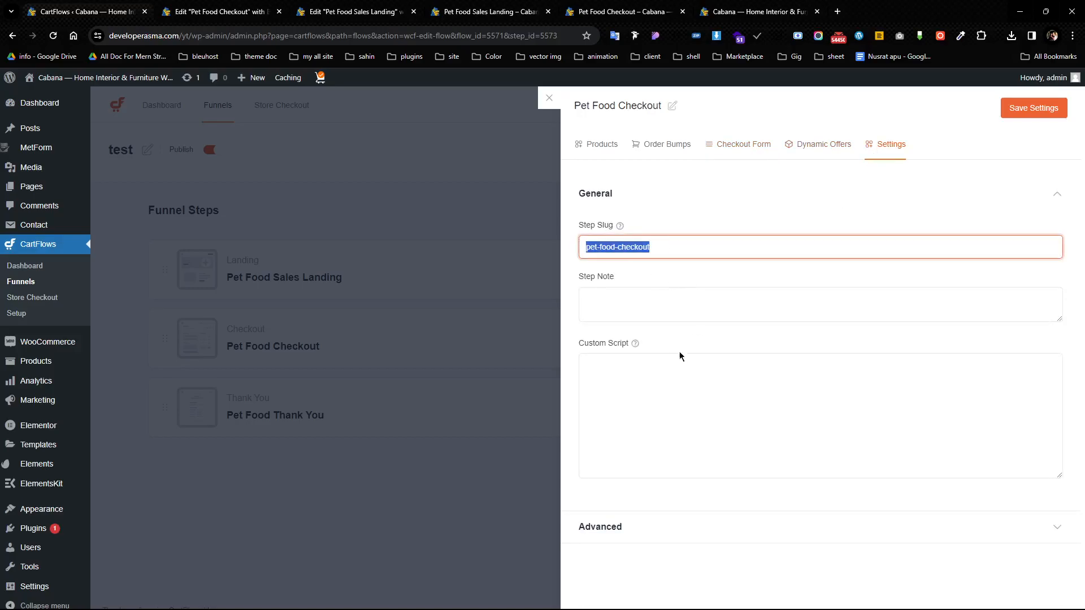
left_click(672, 310)
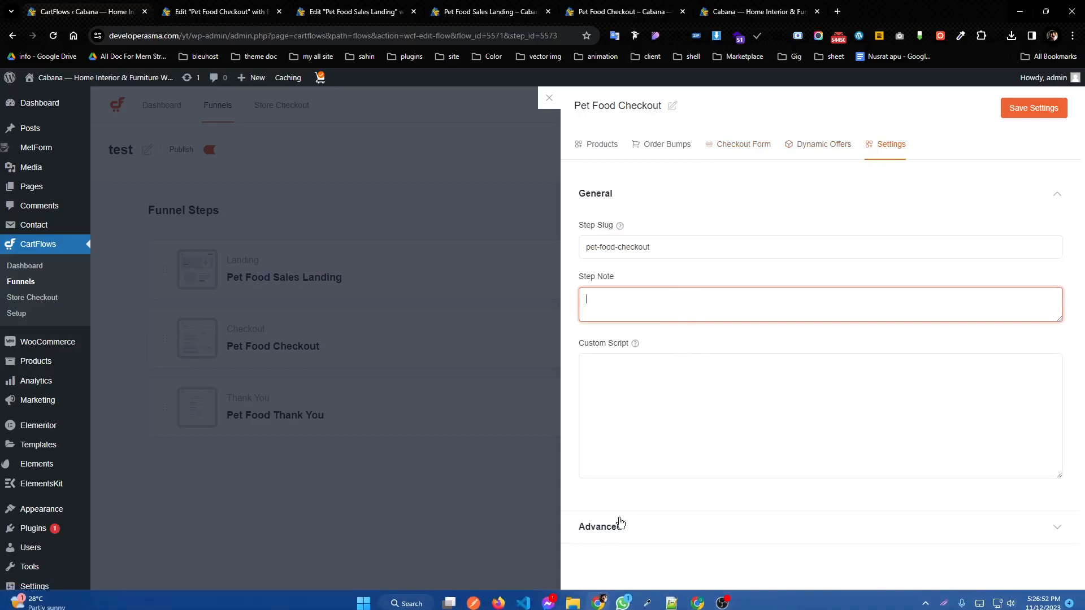
left_click(621, 520)
scroll(754, 364, "down", 1)
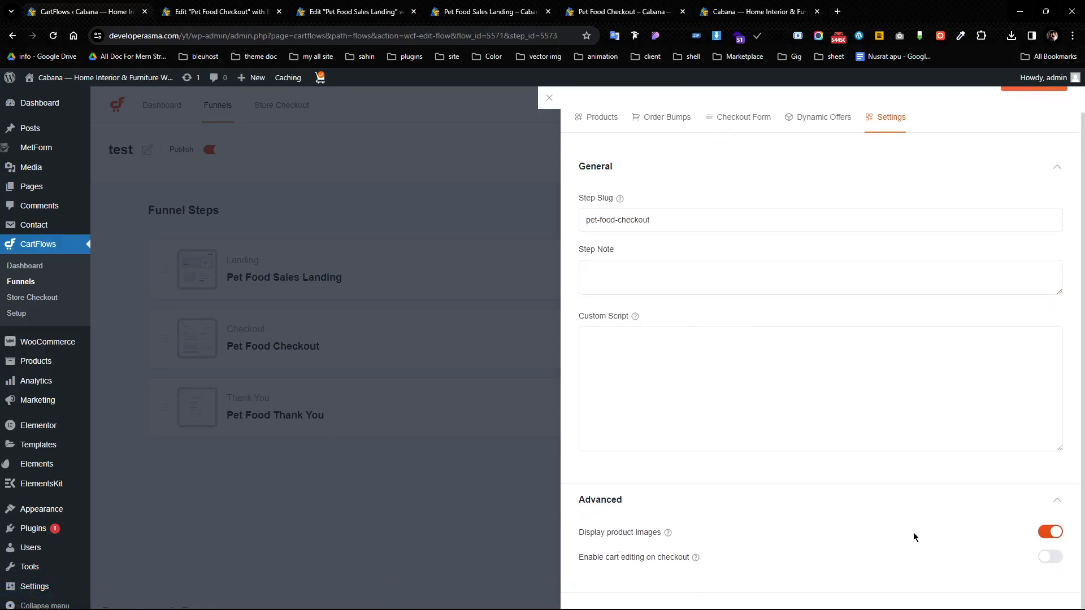
Open the live checkout page through the landing page's Order Now button and examine the product row in the order summary.
left_click(226, 12)
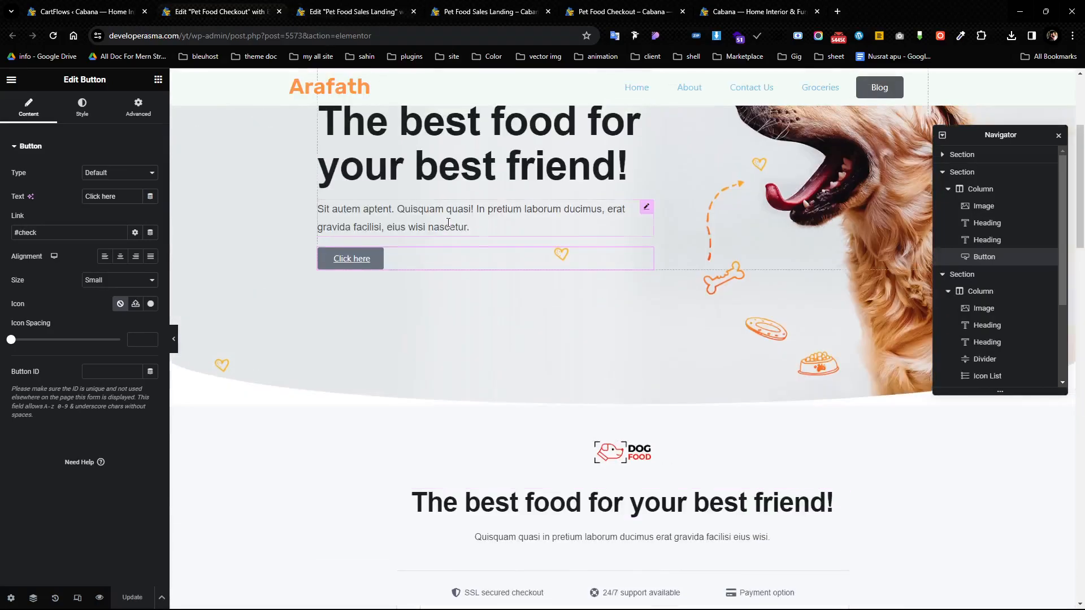
scroll(450, 226, "down", 2)
left_click(380, 13)
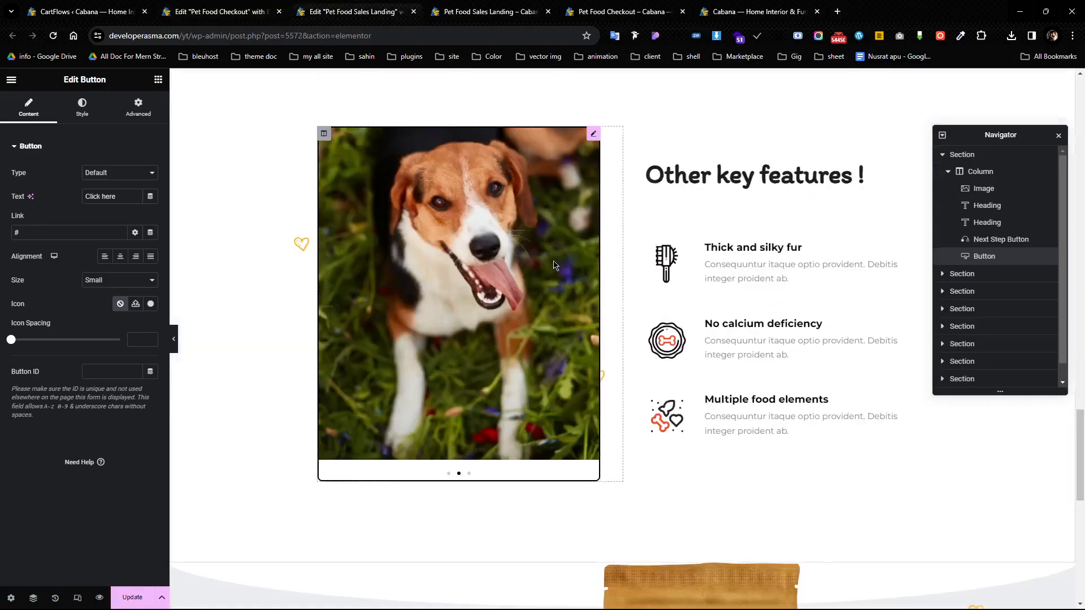
scroll(548, 257, "up", 1)
left_click(491, 8)
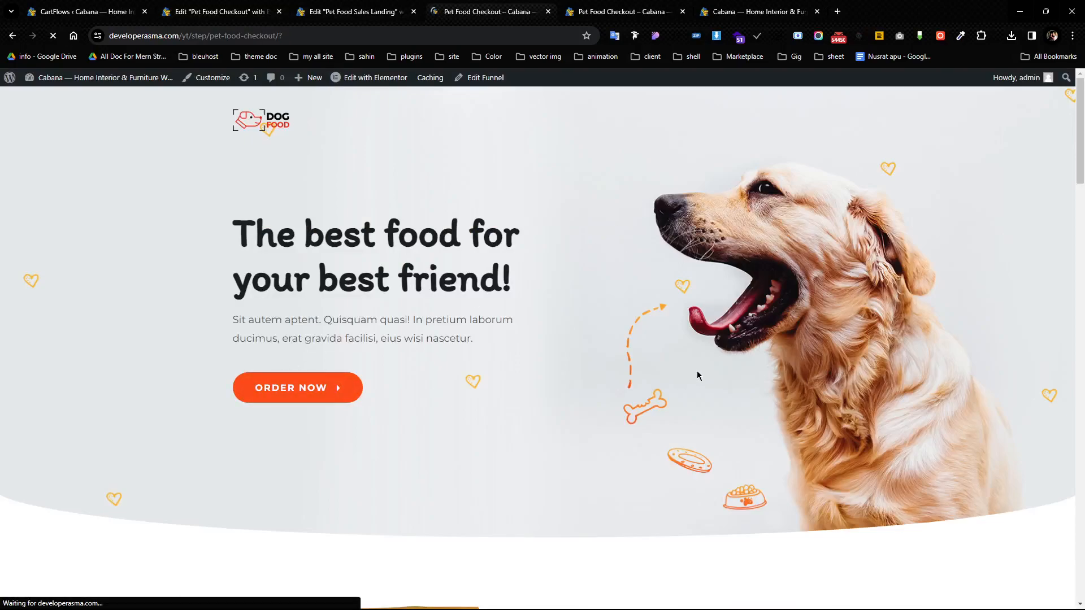
scroll(653, 374, "down", 10)
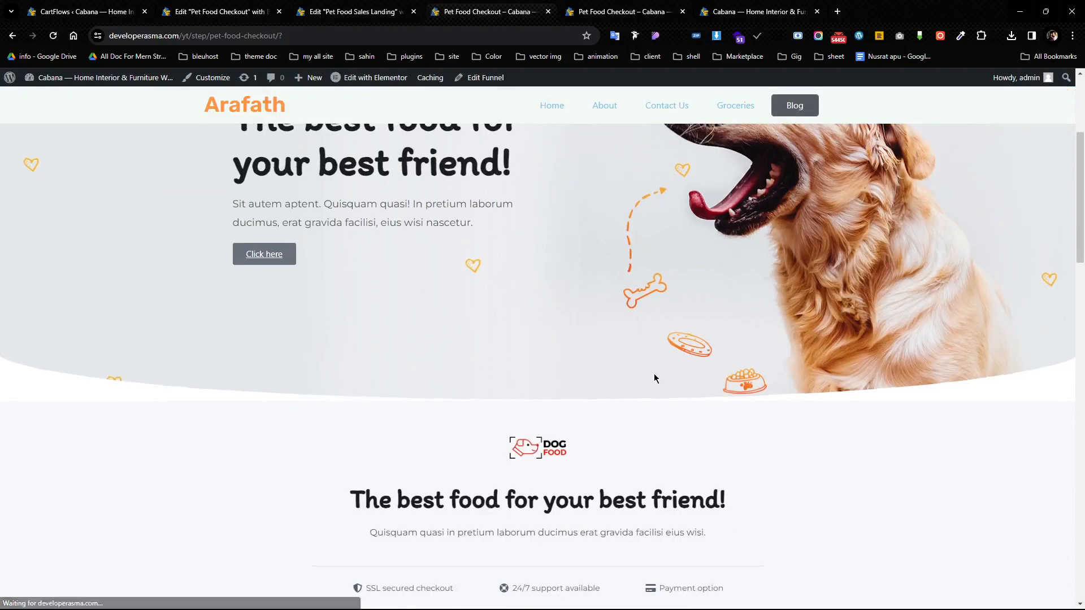
scroll(653, 360, "down", 4)
scroll(655, 339, "up", 3)
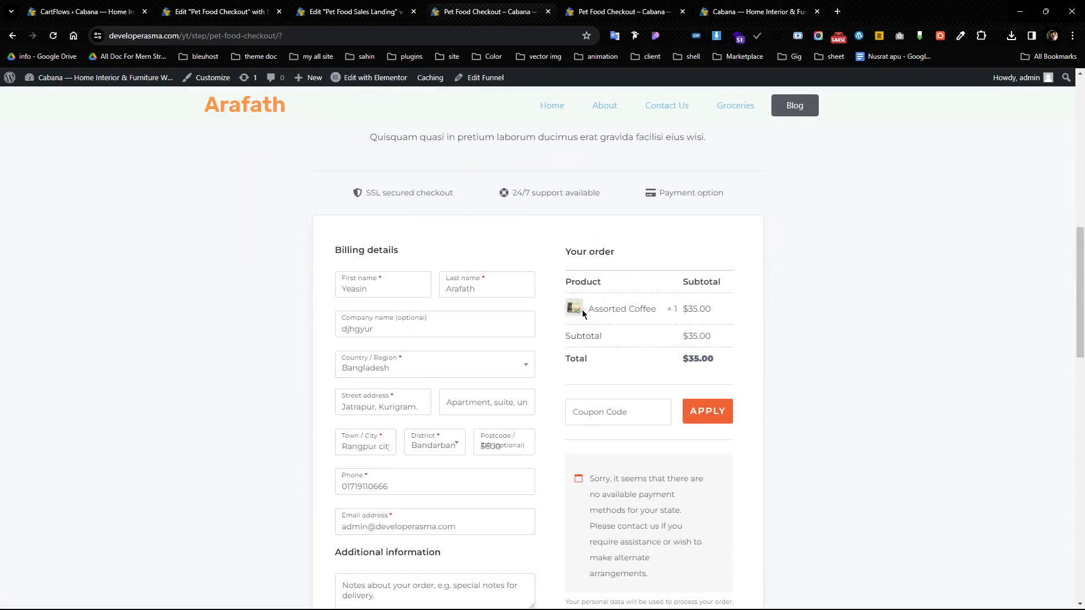
left_click_drag(717, 310, 568, 311)
left_click(109, 314)
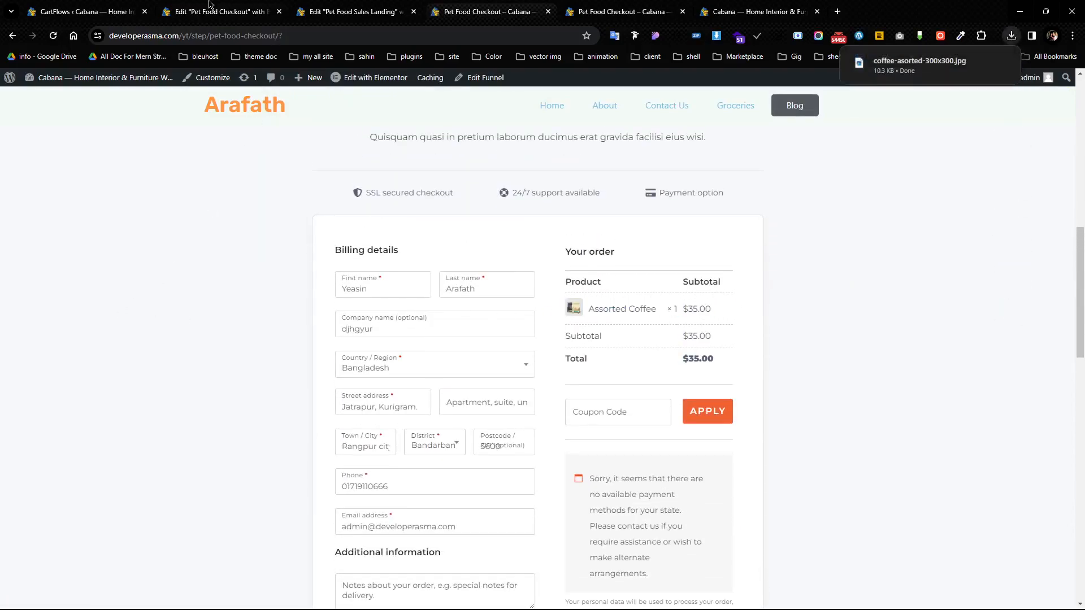
Turn off Display product images in the Pet Food Checkout step's Advanced settings and save the settings.
left_click(211, 10)
left_click(74, 6)
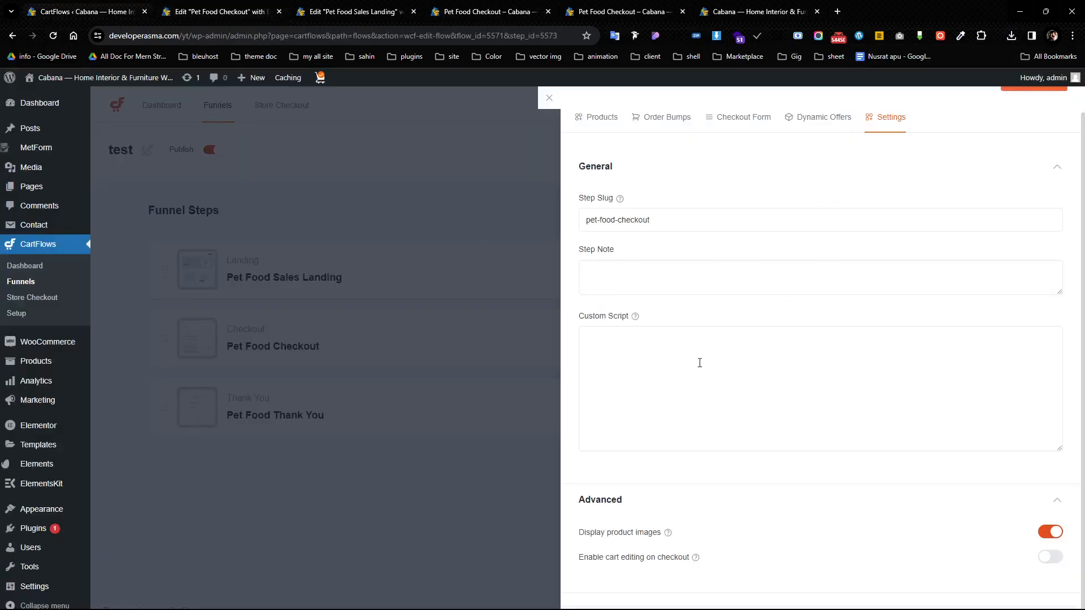
scroll(997, 503, "up", 1)
scroll(1041, 539, "down", 1)
left_click(1057, 532)
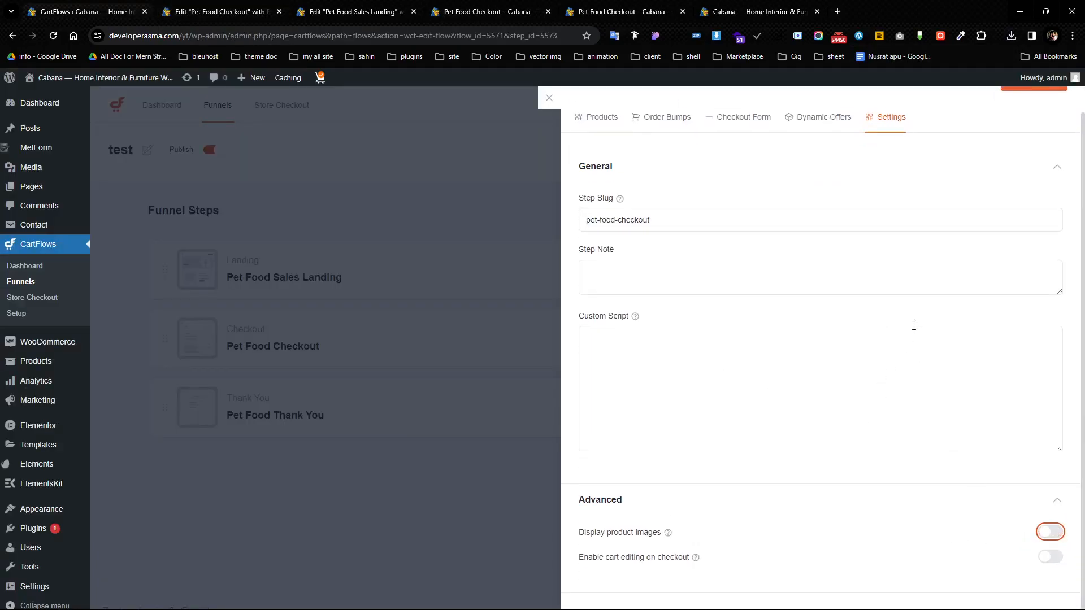
scroll(911, 337, "up", 1)
left_click(1014, 109)
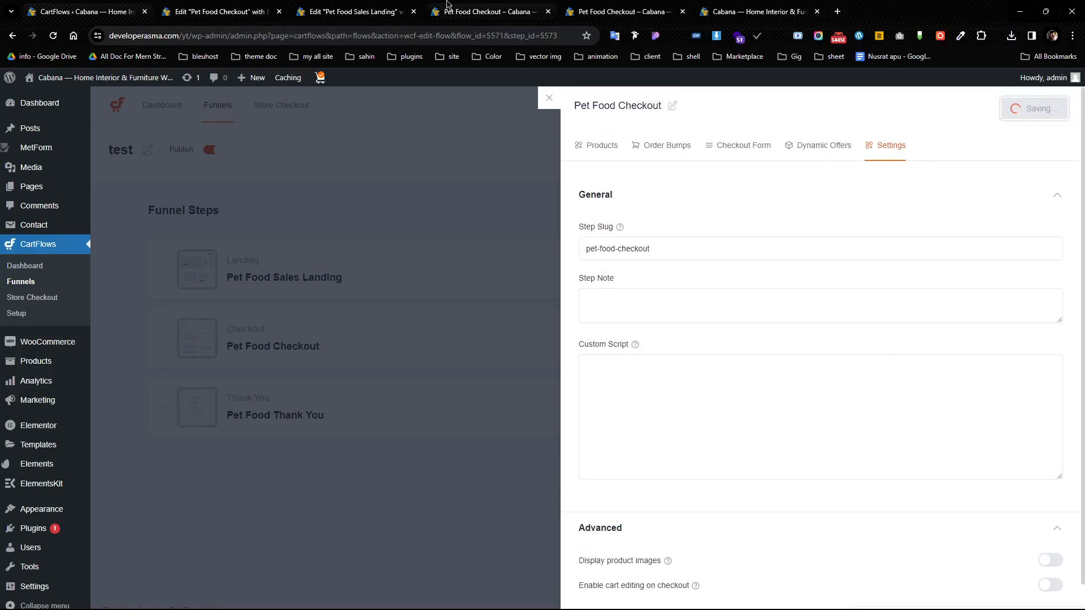
Reload the live checkout page and check the product row in the order summary.
left_click(446, 7)
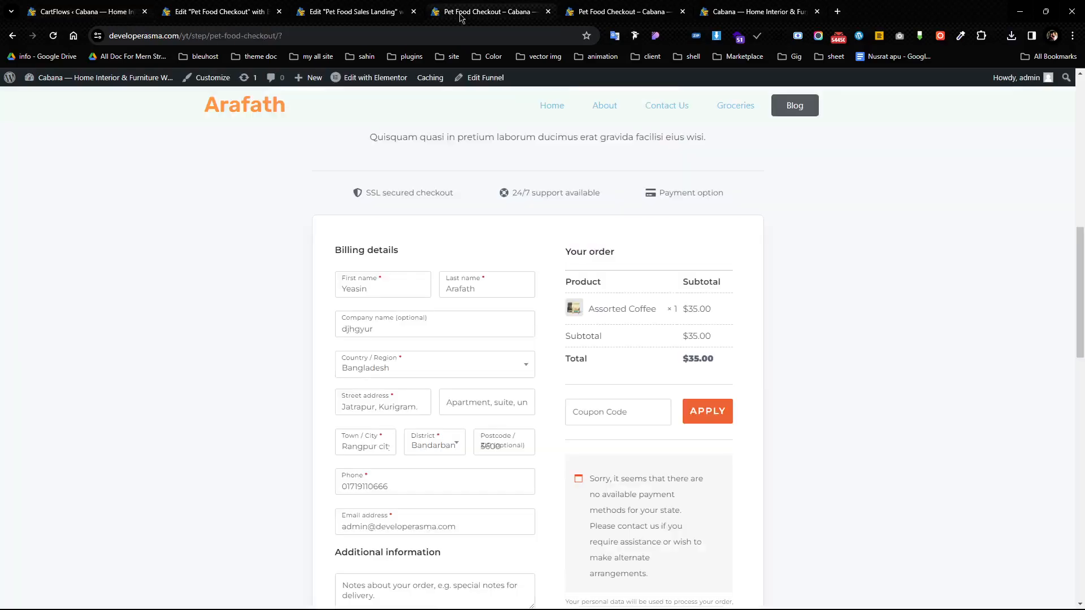
left_click(53, 37)
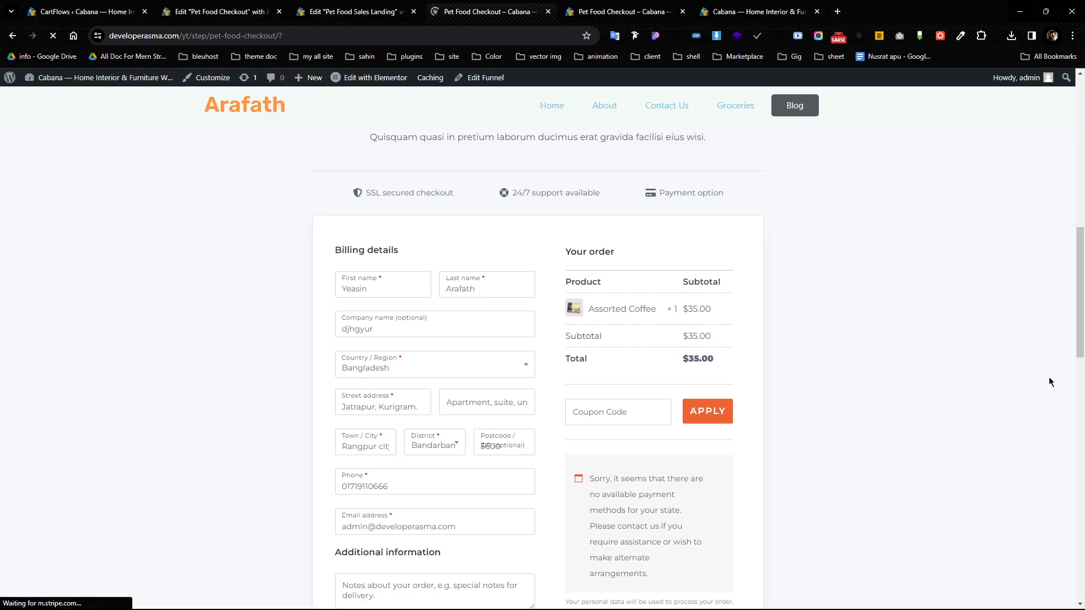
left_click_drag(728, 307, 2, 348)
left_click(1, 349)
Return to the CartFlows funnel and close the Pet Food Checkout settings to show the funnel steps.
left_click(41, 6)
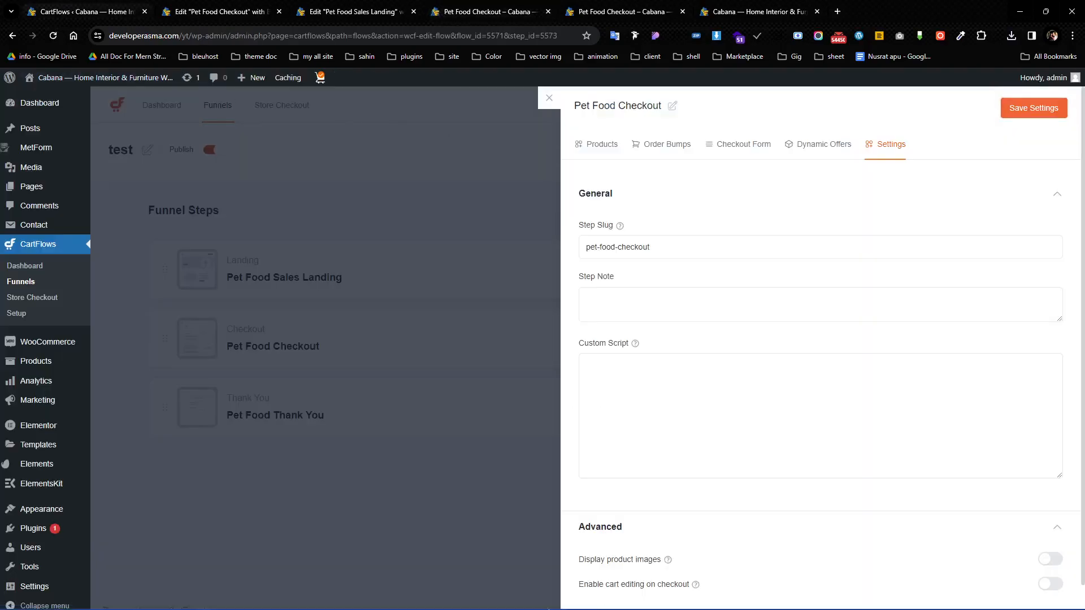
left_click(549, 98)
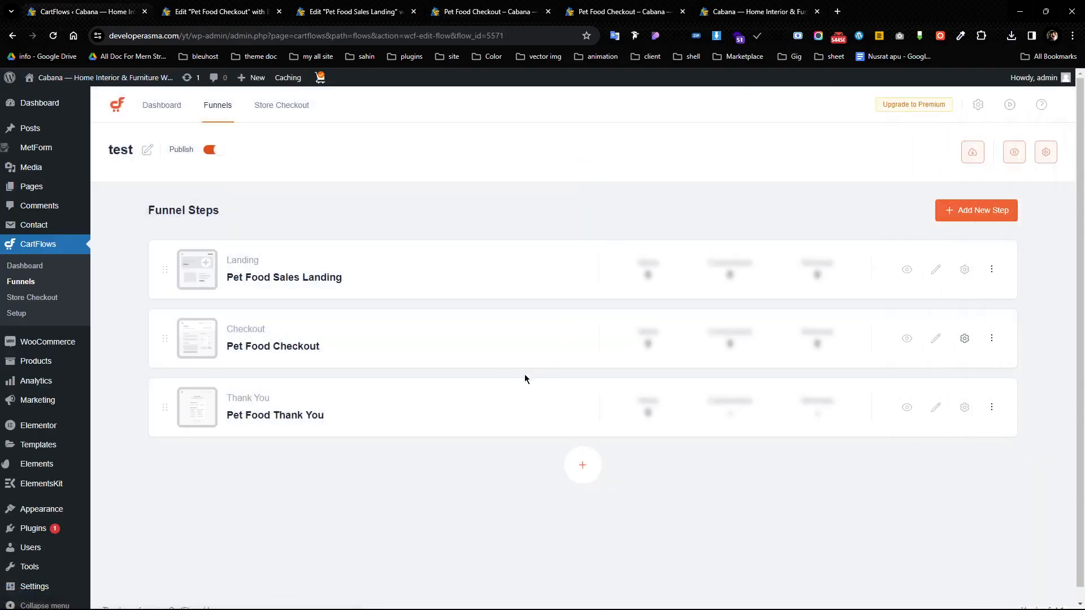
scroll(727, 378, "down", 1)
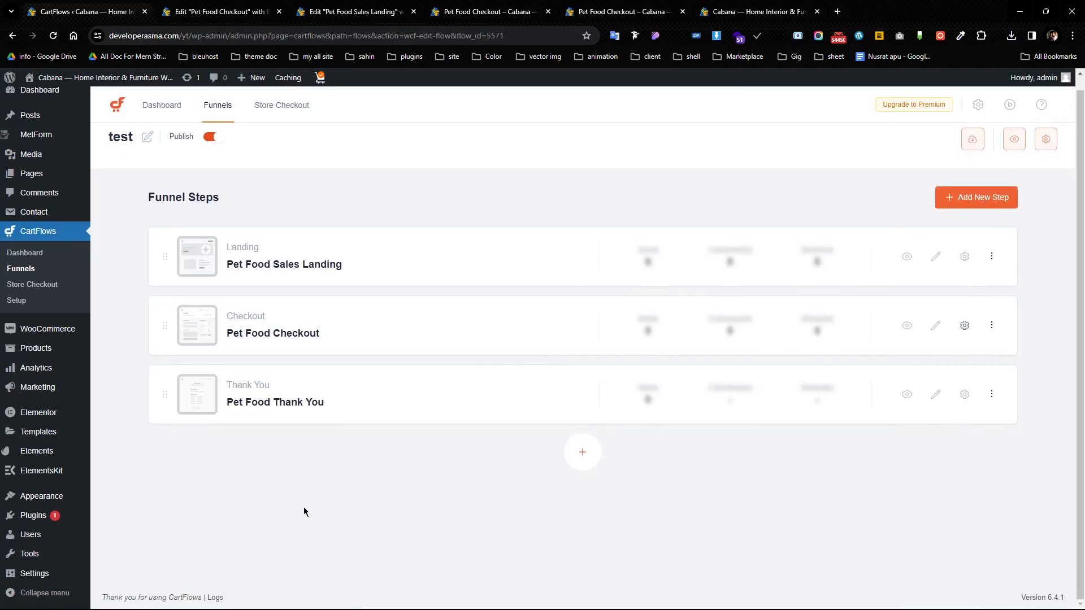